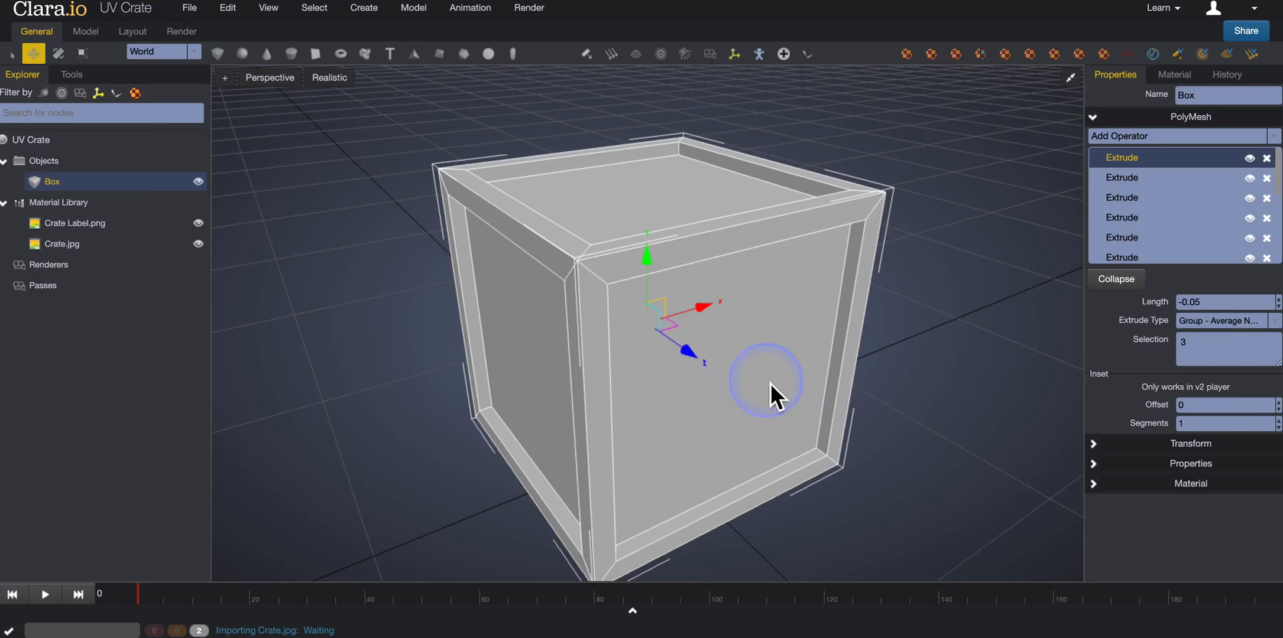
Step: Add a new Standard material to the Material Library
middle_drag(771, 383, 792, 360)
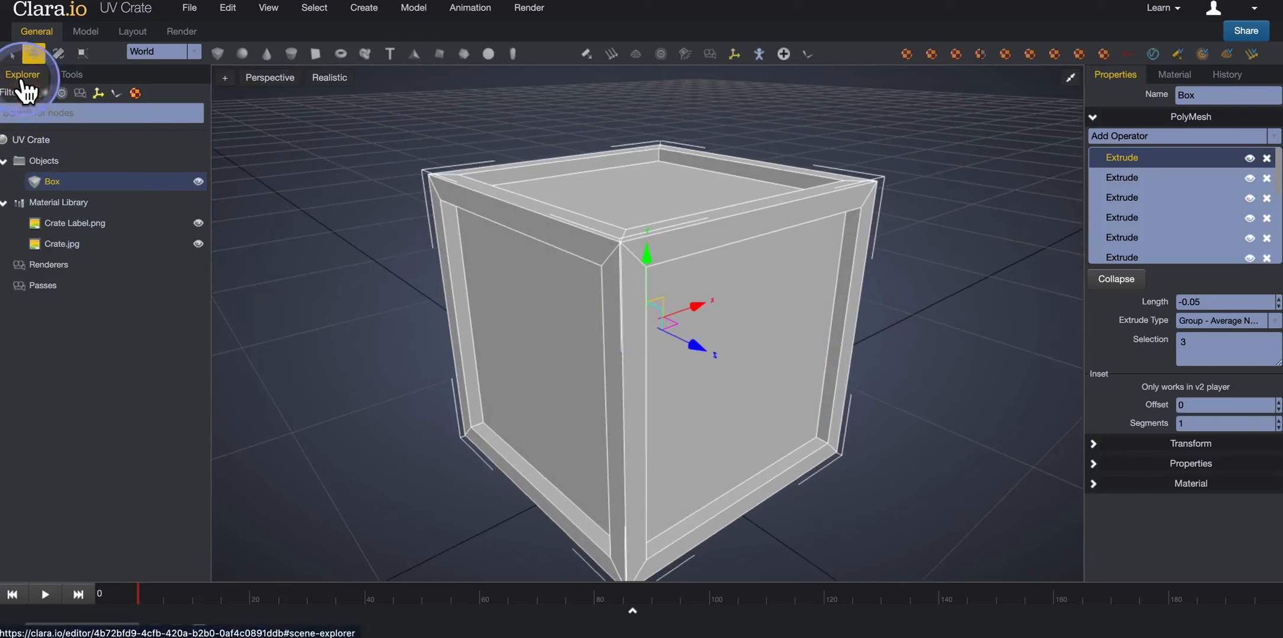
click(71, 206)
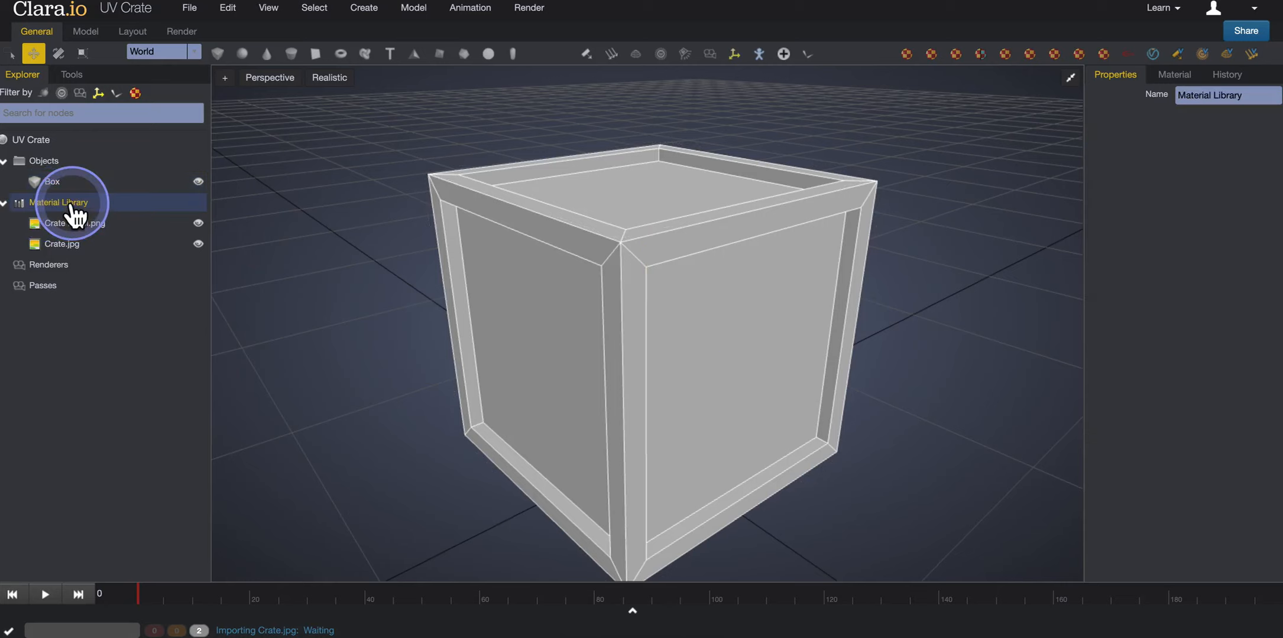
right_click(74, 217)
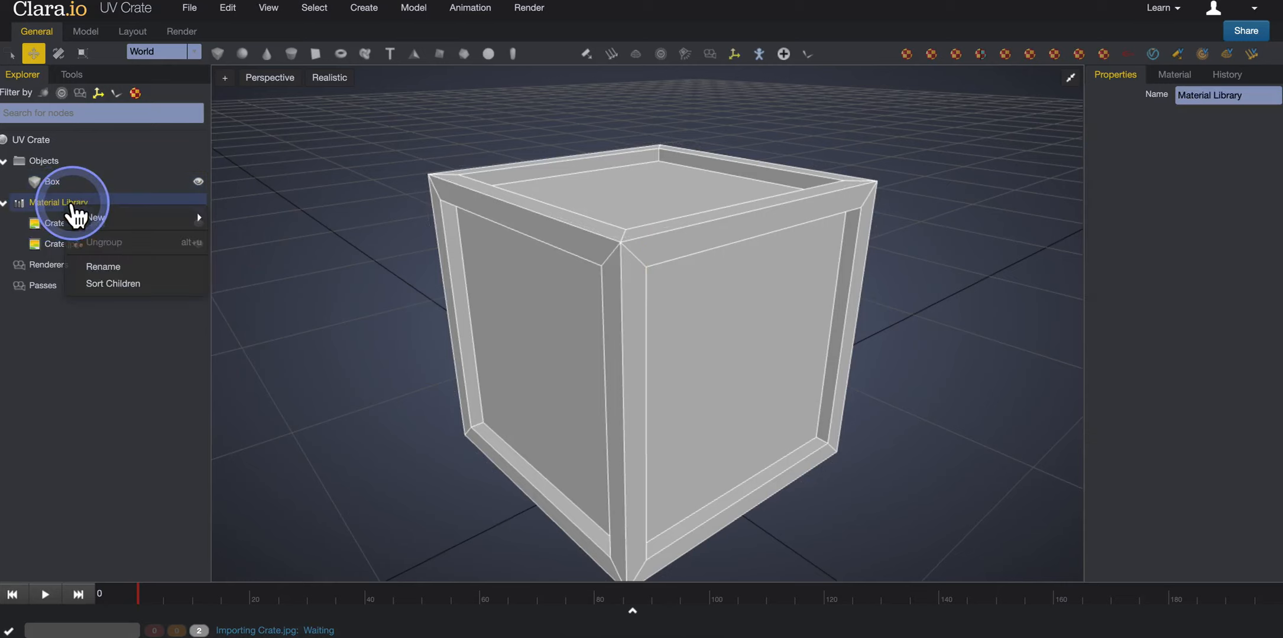
click(85, 217)
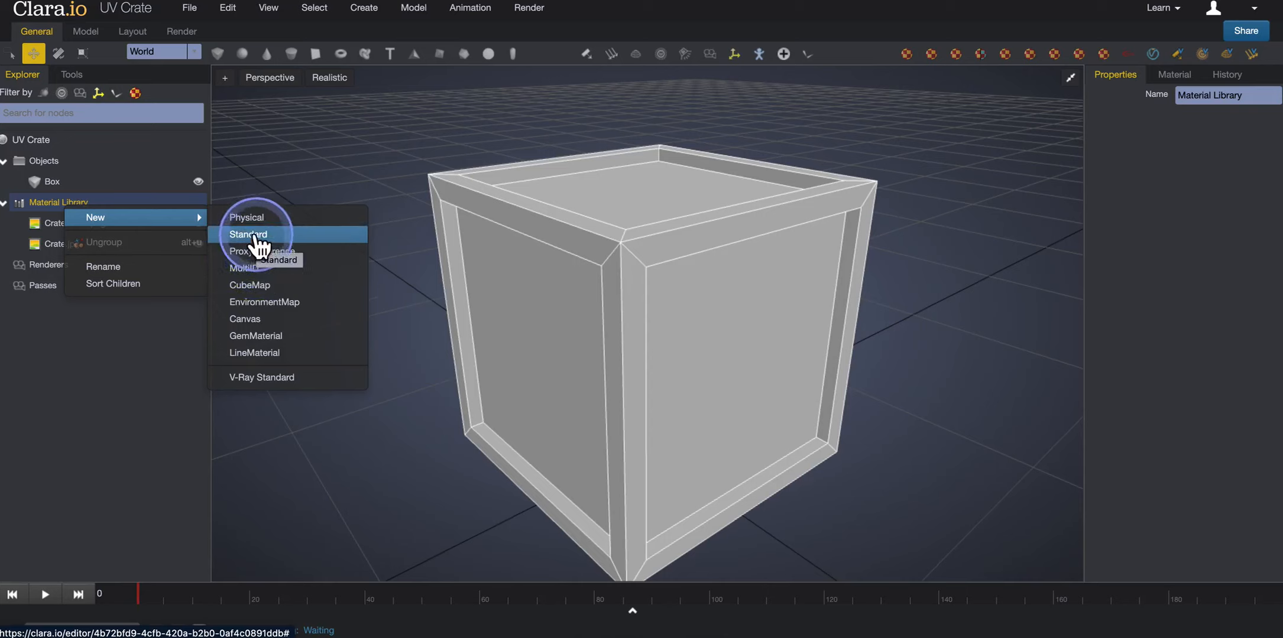
click(255, 237)
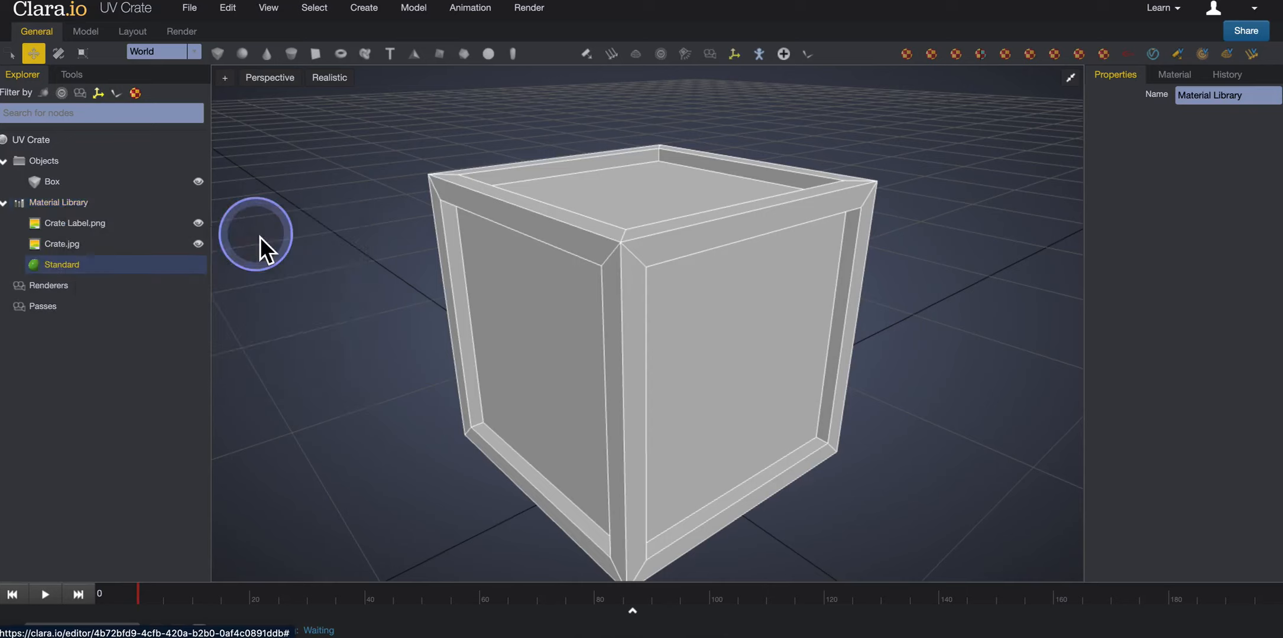
Step: Rename the new Standard material to "Crate Mat"
right_click(73, 276)
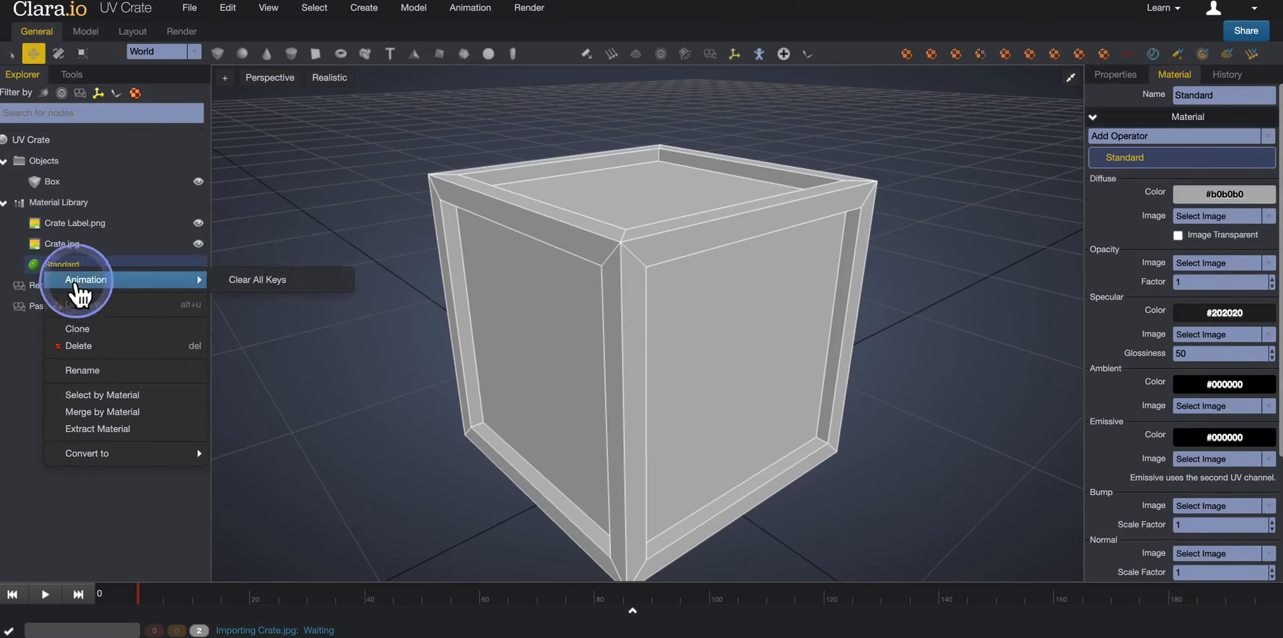
click(87, 374)
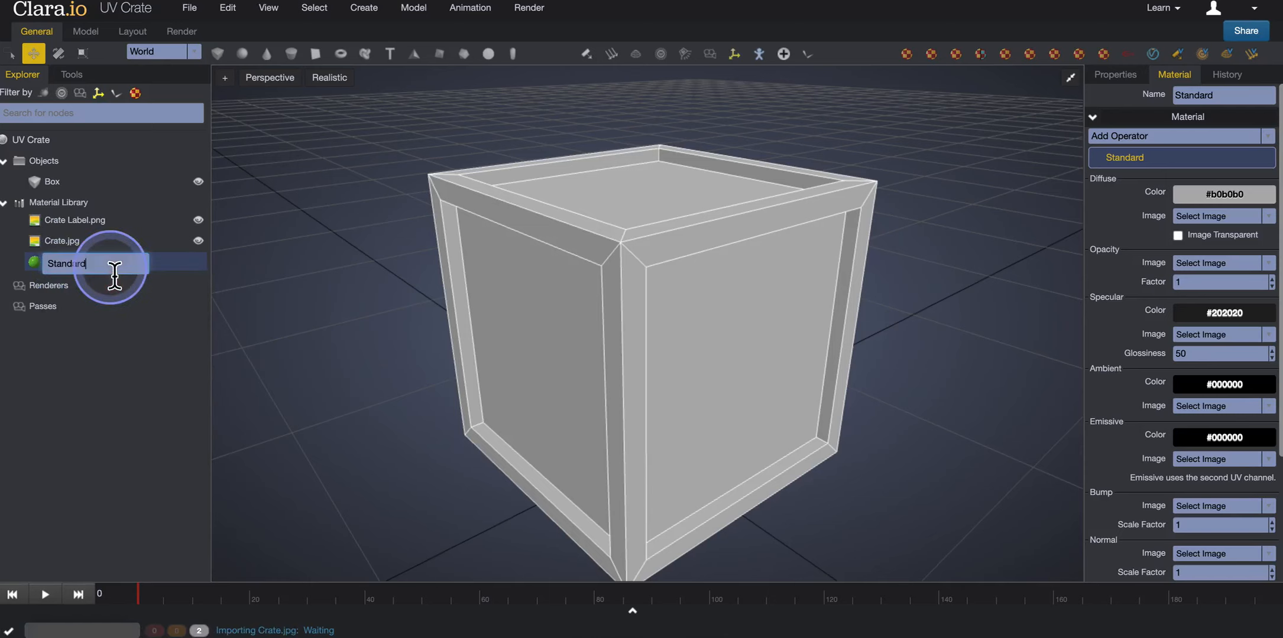
key(BackSpace)
key(BackSpace)
key(BackSpace)
key(BackSpace)
key(BackSpace)
key(BackSpace)
key(BackSpace)
key(BackSpace)
key(BackSpace)
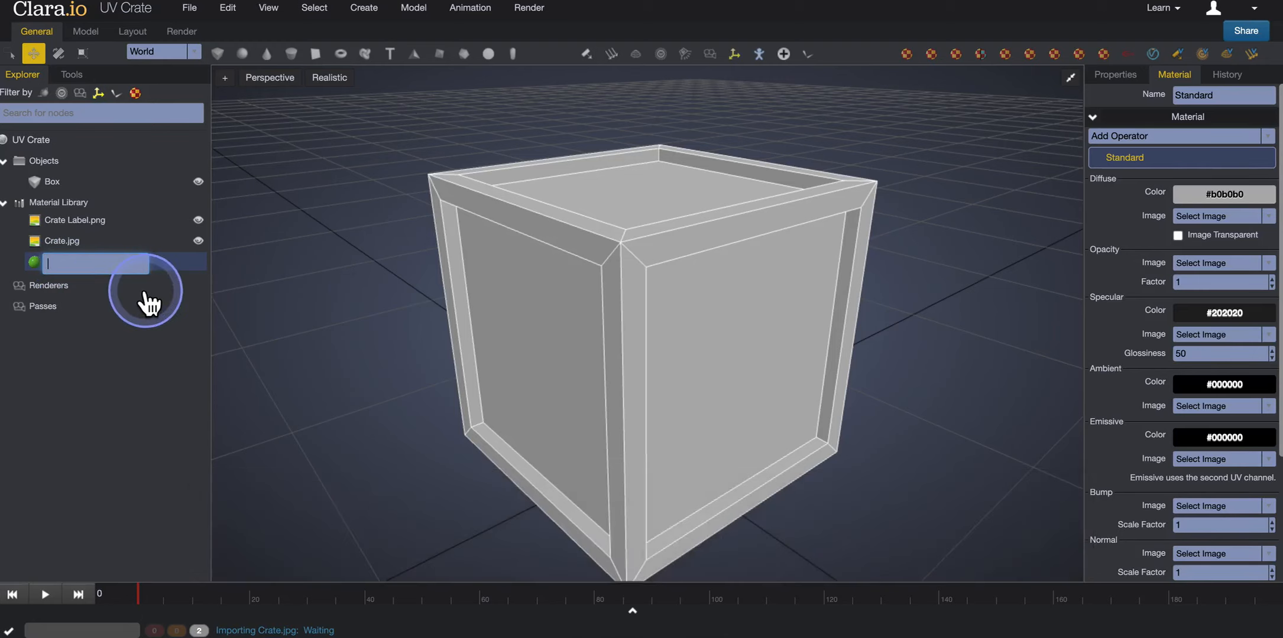
text(Cra)
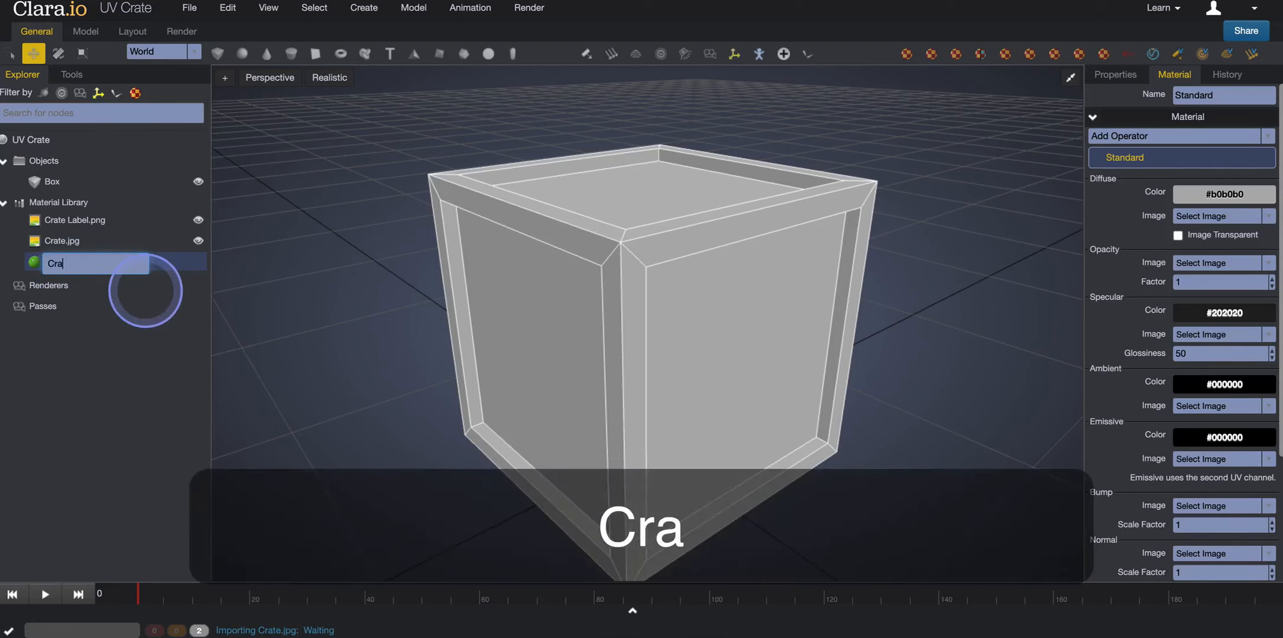
text(te Mat)
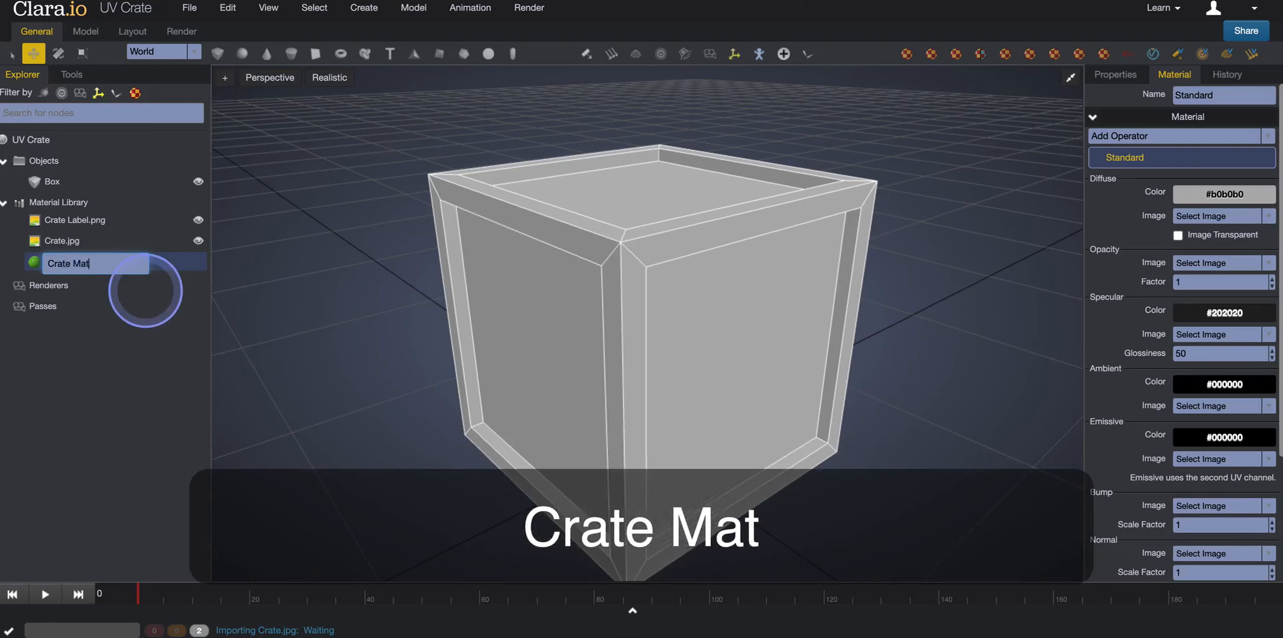
key(Return)
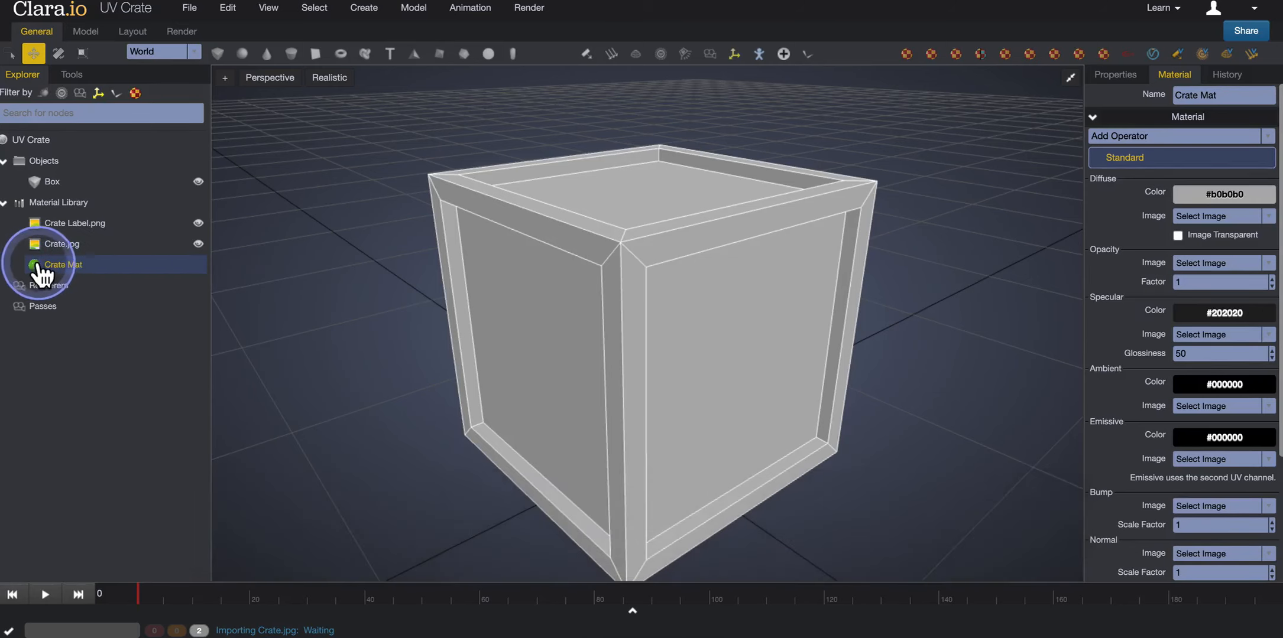
Step: Set the diffuse image of the Crate Mat material to Crate.jpg
click(84, 267)
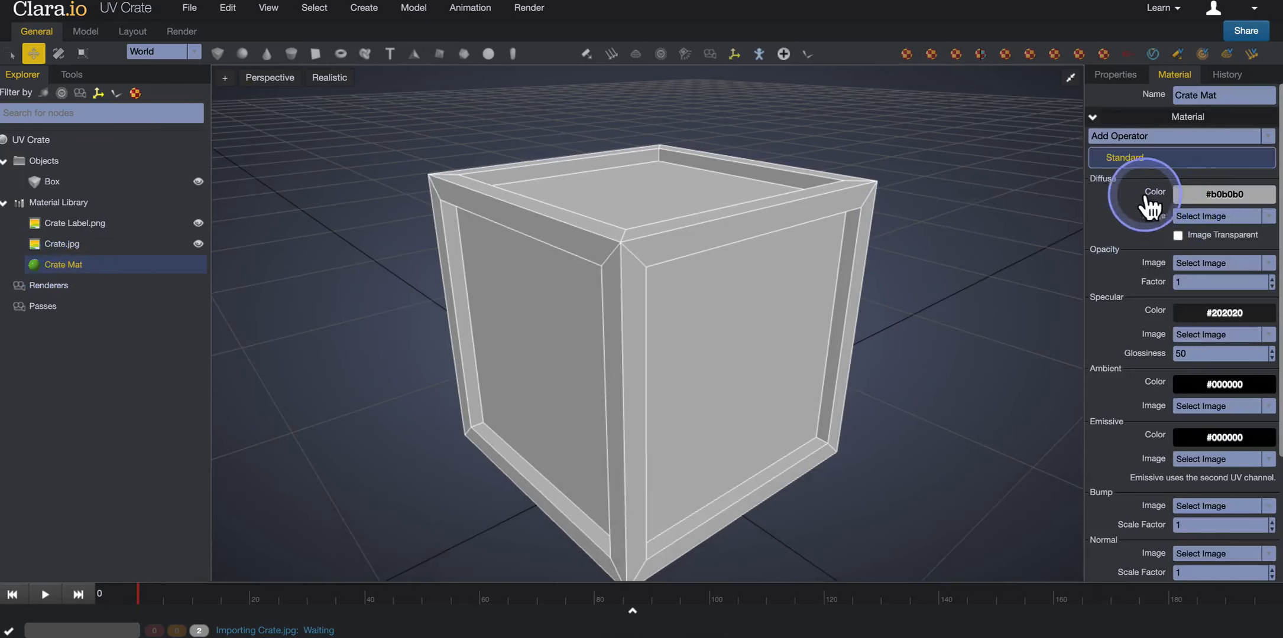
click(1209, 219)
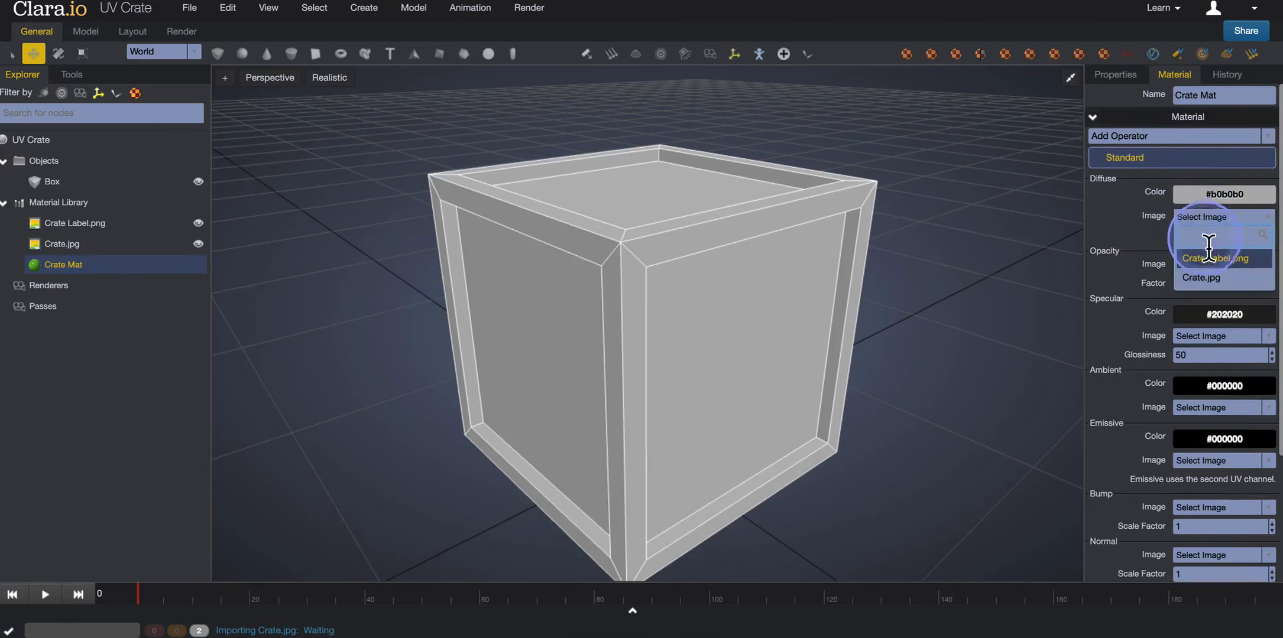
click(1208, 282)
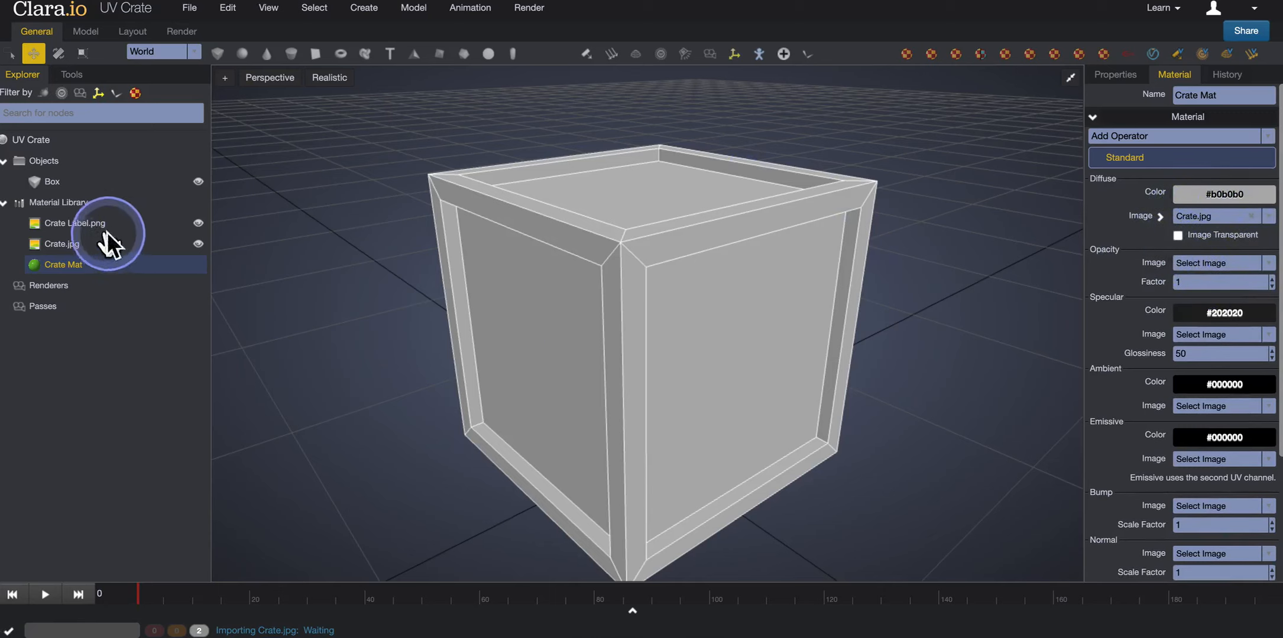
Step: Add a second Standard material to the Material Library, alongside Crate Mat
click(69, 207)
right_click(71, 208)
mouse_move(91, 219)
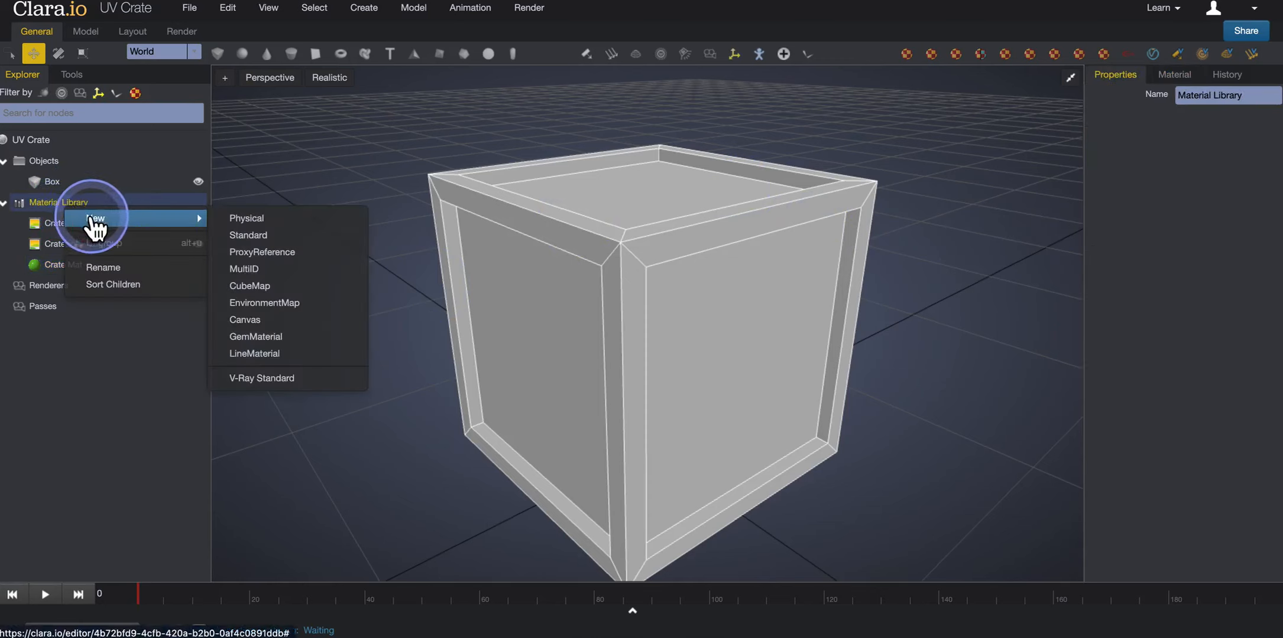
click(245, 235)
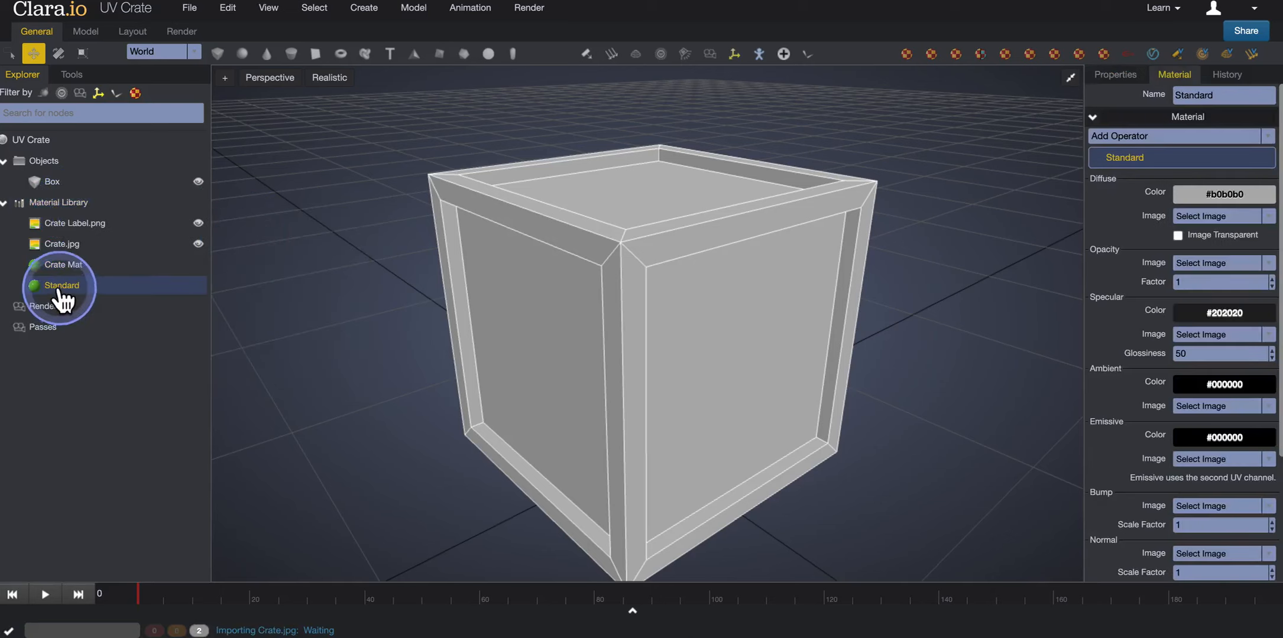
Step: Rename the second Standard material to "Crate Label Mat" and set its diffuse image to Crate Label.png
click(59, 289)
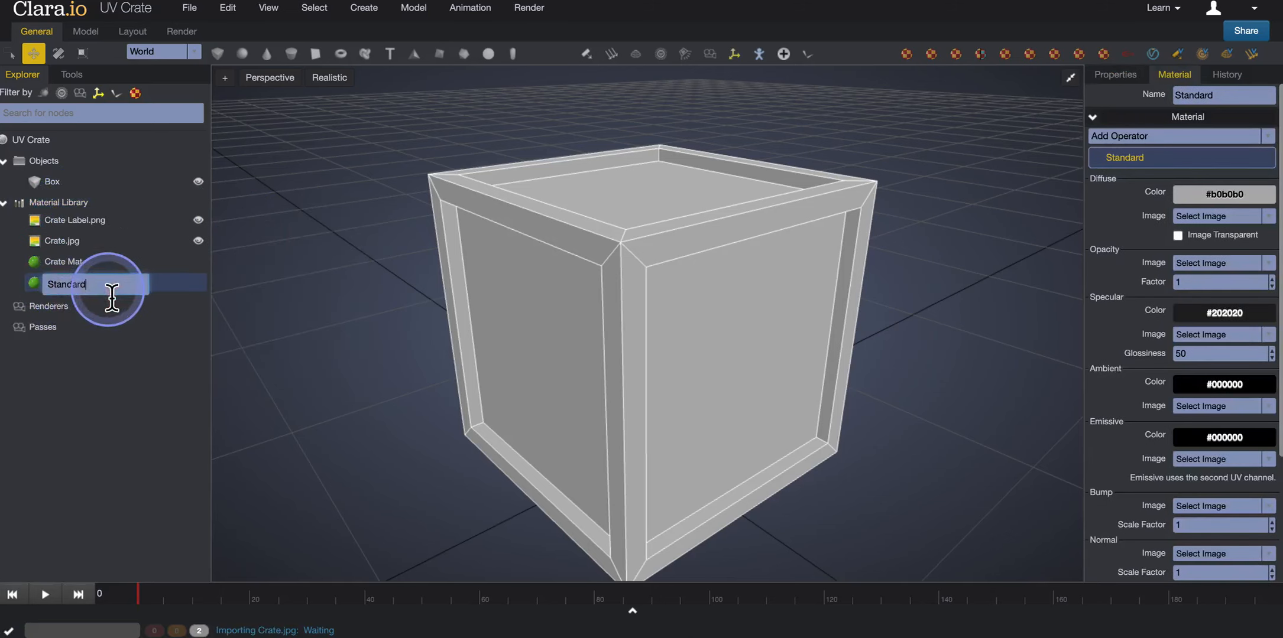
key(BackSpace)
key(BackSpace)
key(BackSpace)
key(BackSpace)
key(BackSpace)
key(BackSpace)
key(BackSpace)
key(BackSpace)
key(BackSpace)
key(BackSpace)
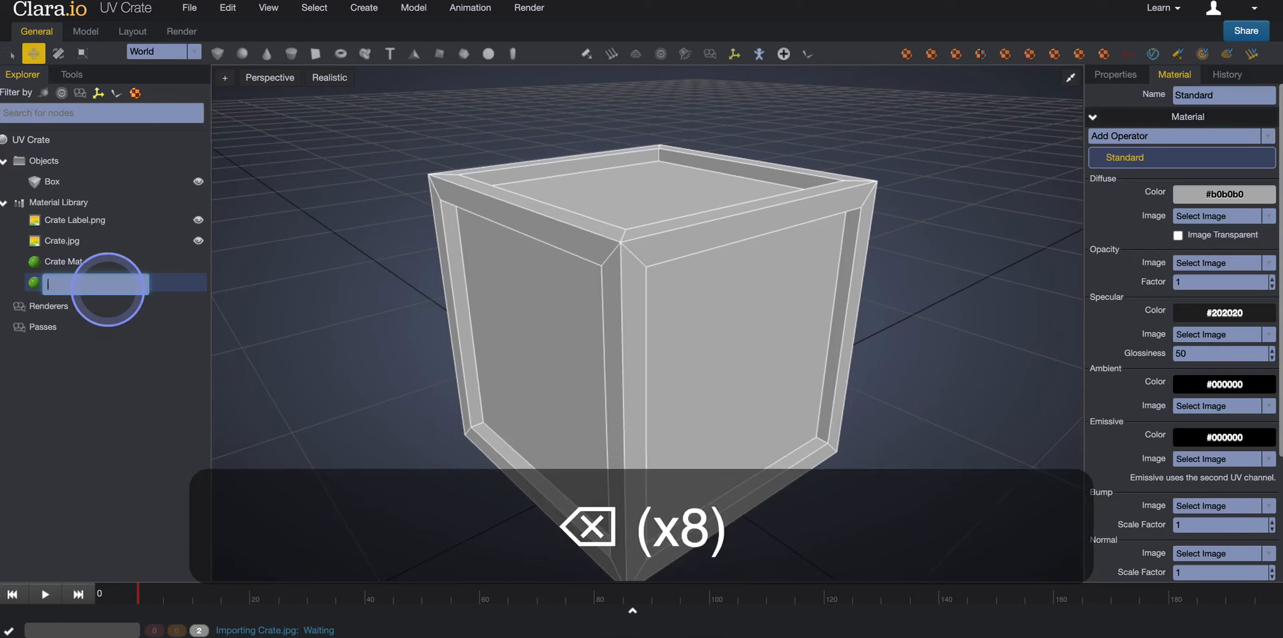
text(Cr)
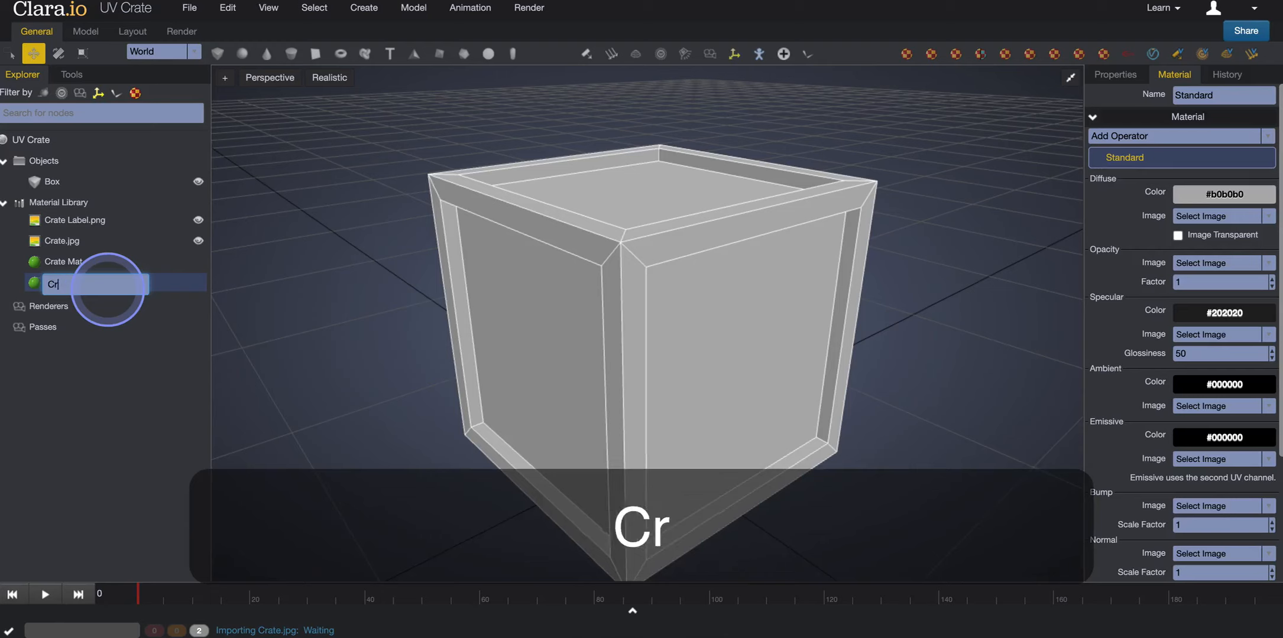
text(ate )
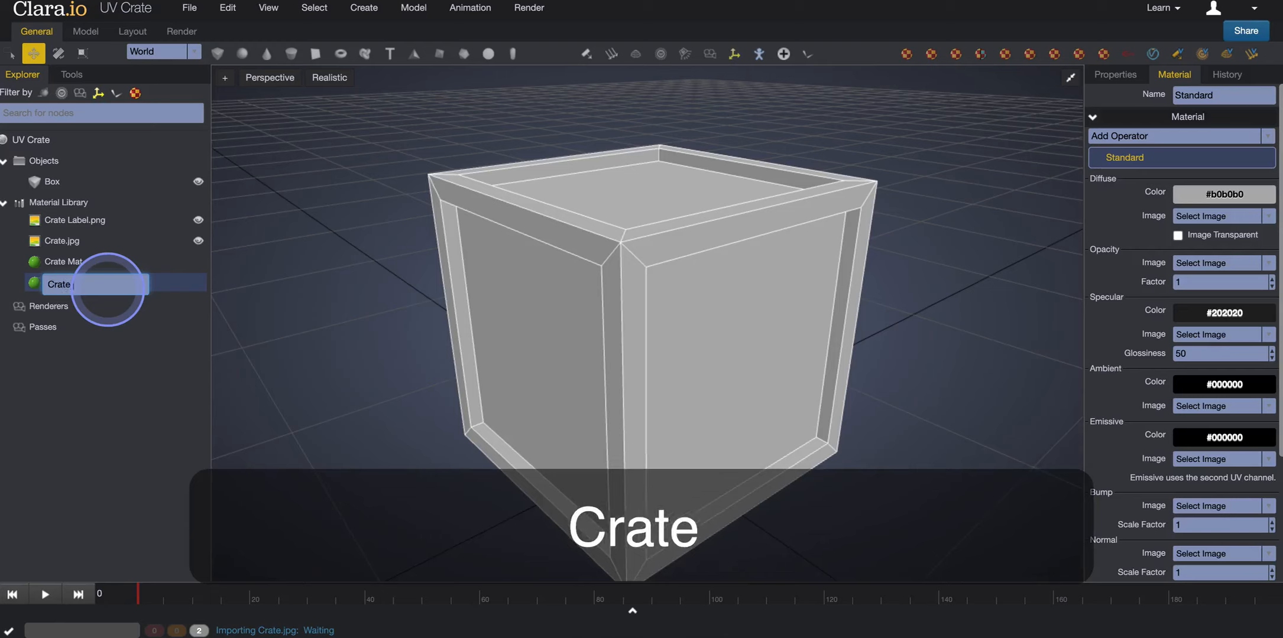
text(Label)
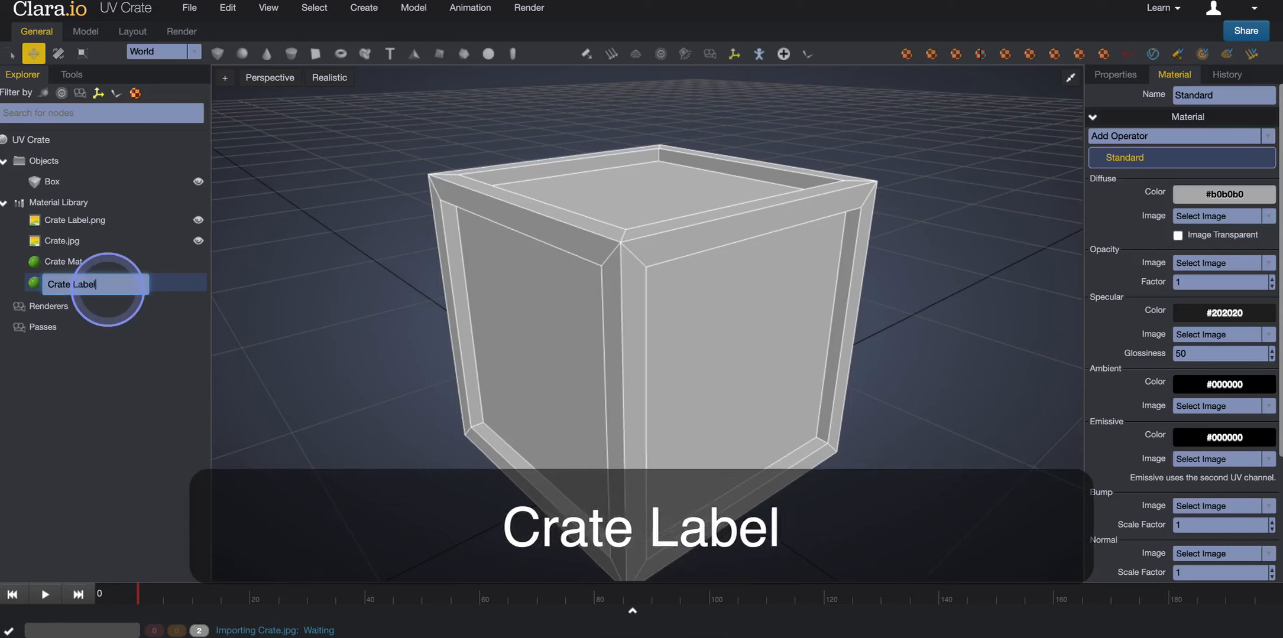
text( Mat)
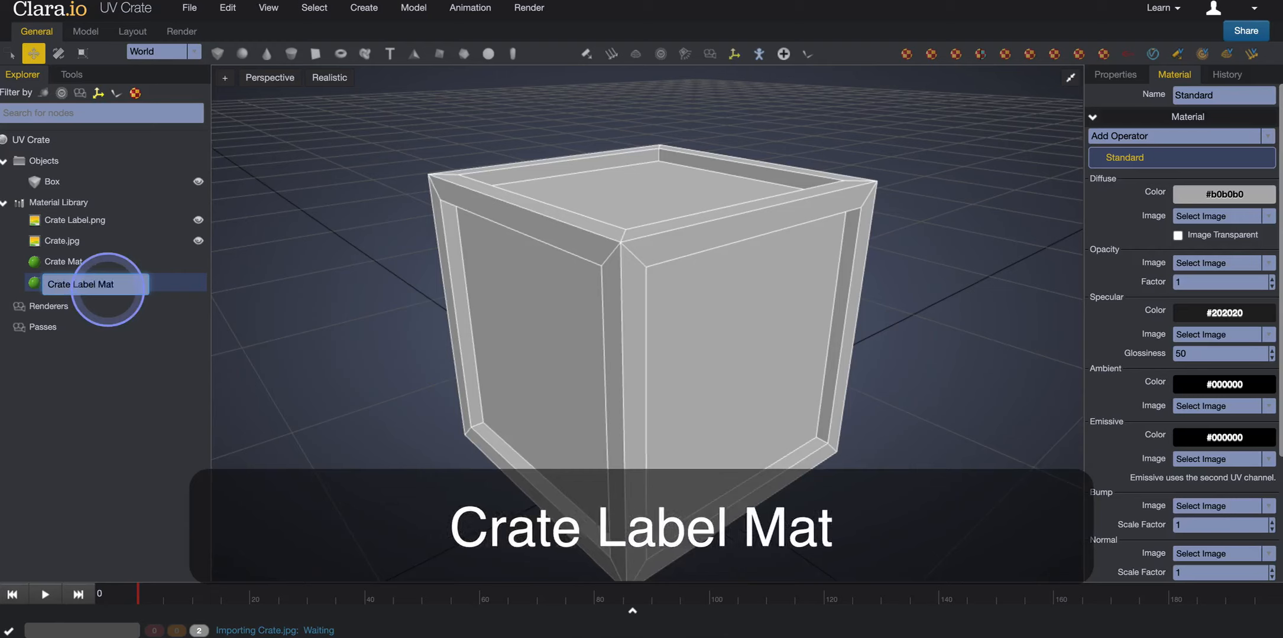
key(Return)
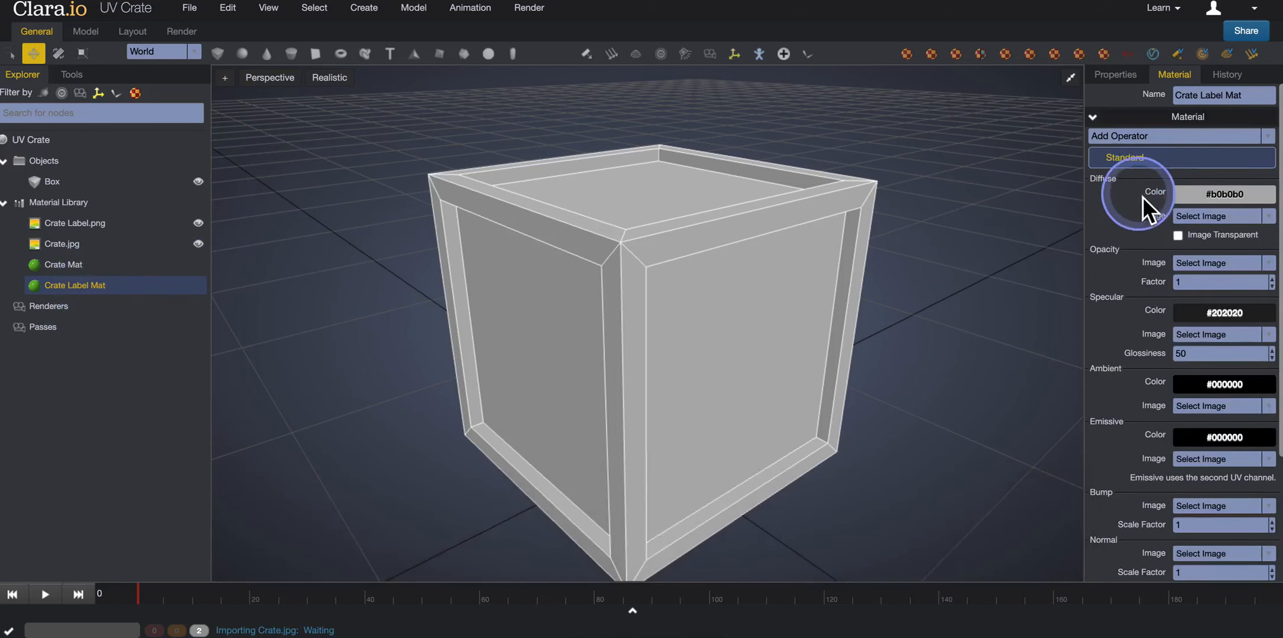
click(1216, 217)
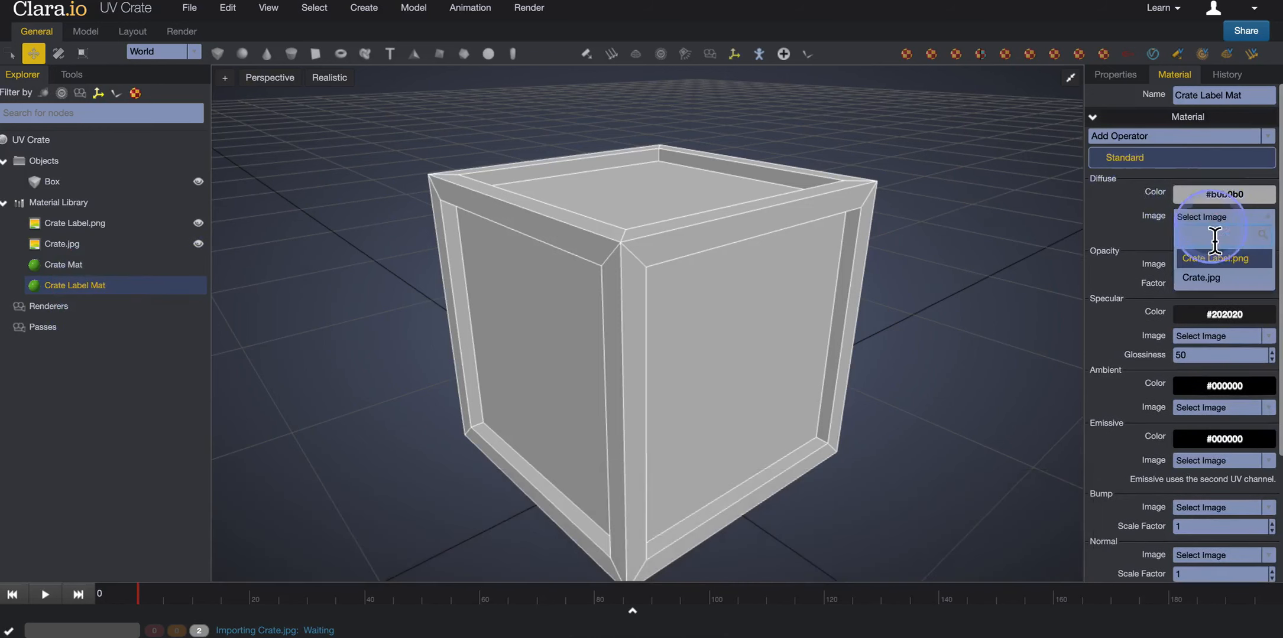
click(1211, 259)
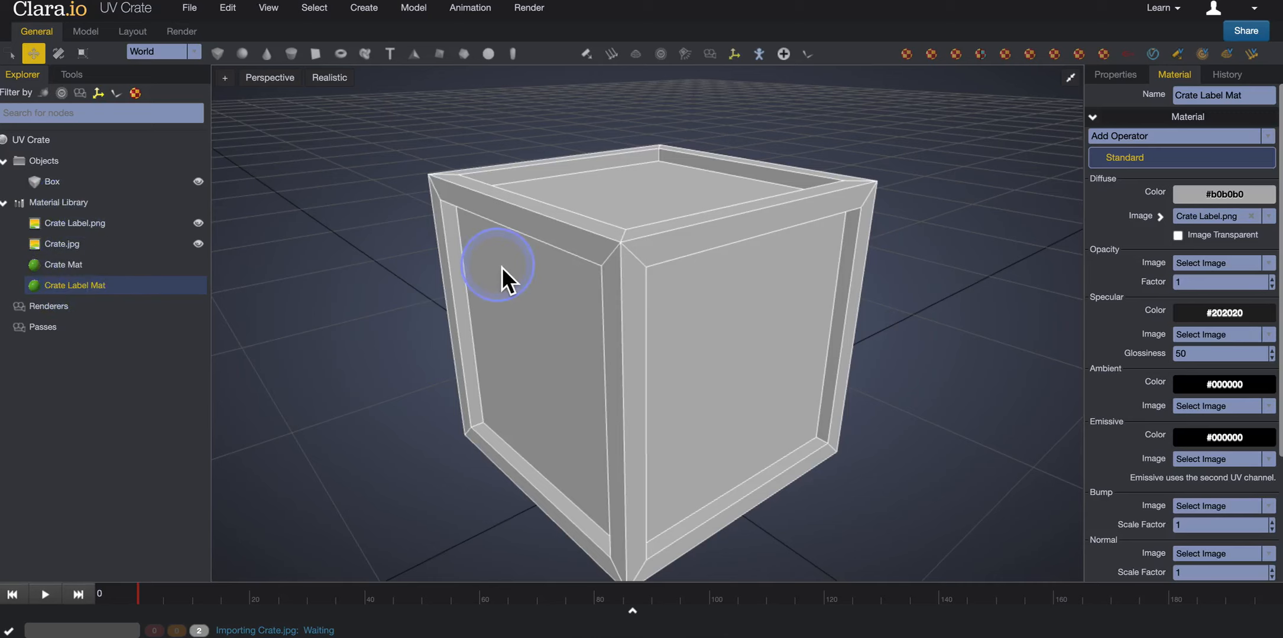
Step: Add a new MultiID material to the Material Library and look through its material ID slots
click(77, 207)
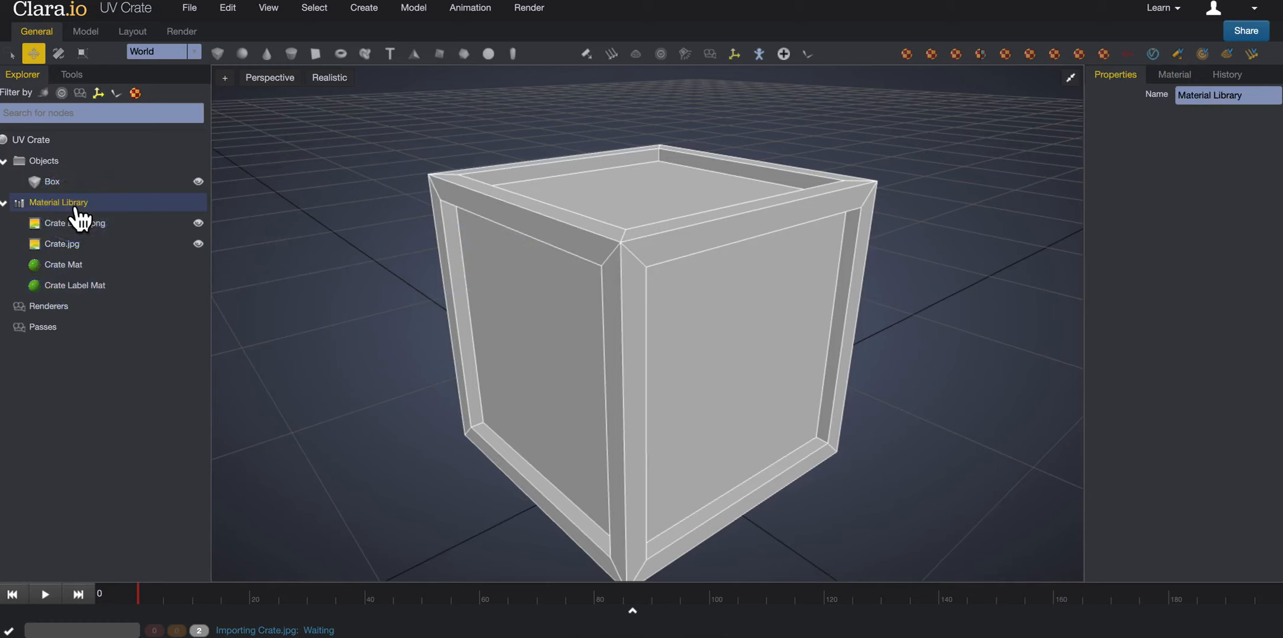
click(77, 207)
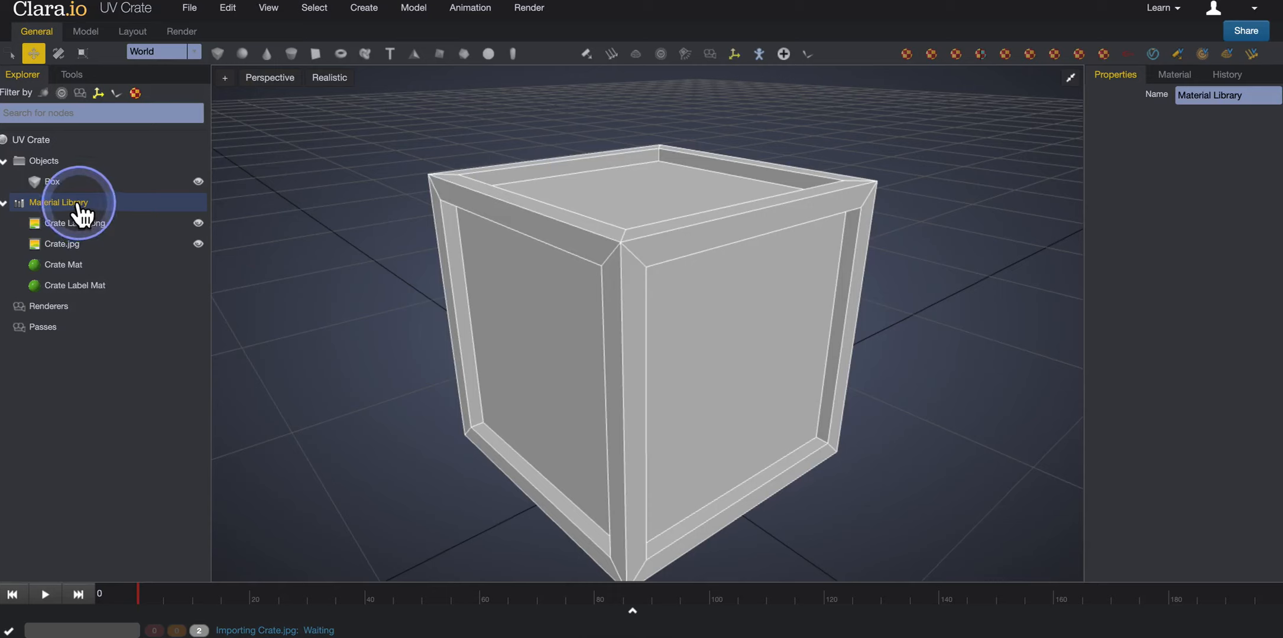
right_click(79, 206)
mouse_move(93, 216)
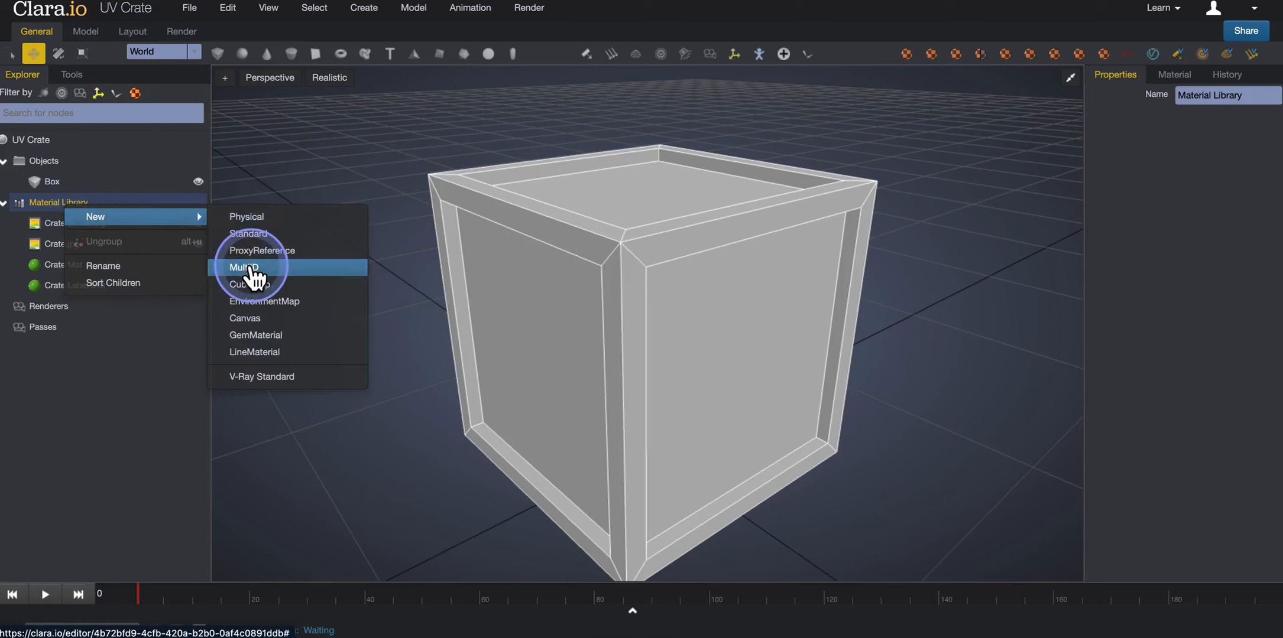
click(253, 269)
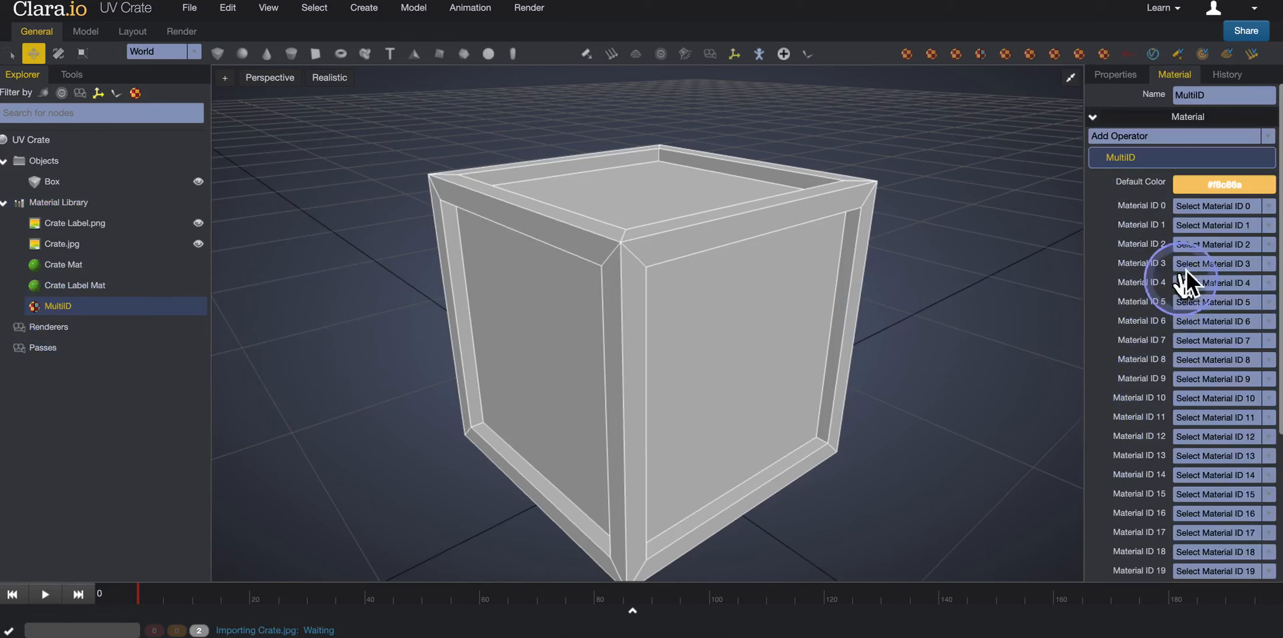
scroll(1188, 408, down, 3)
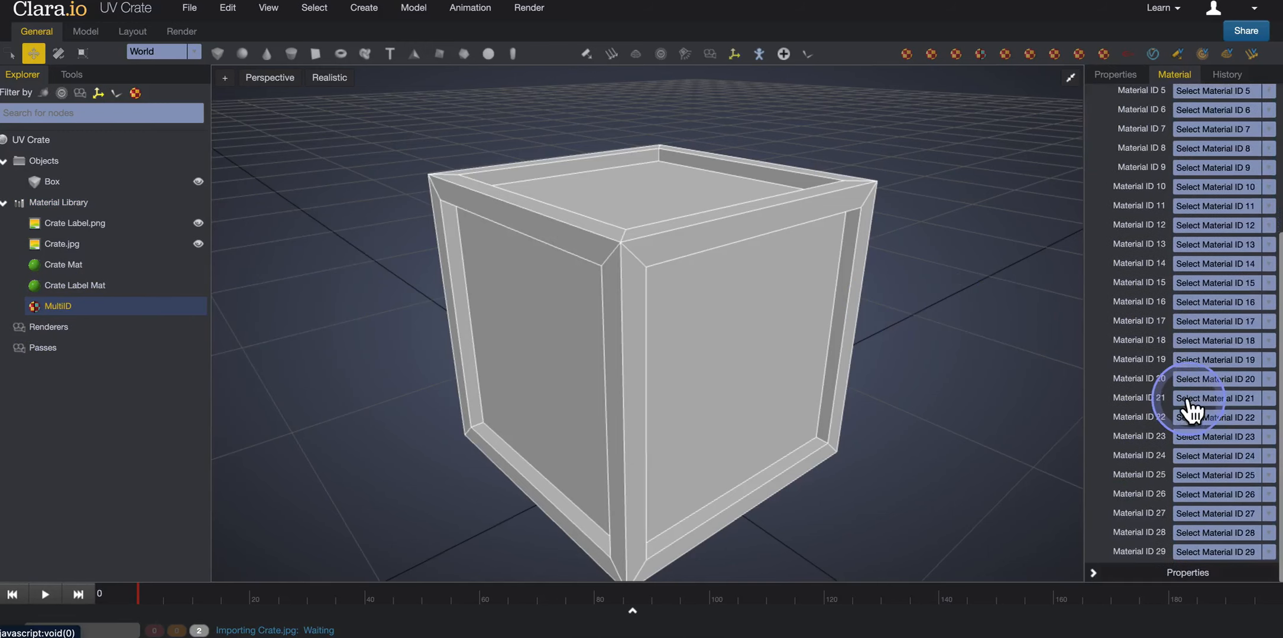
scroll(1190, 414, up, 3)
scroll(1192, 441, up, 1)
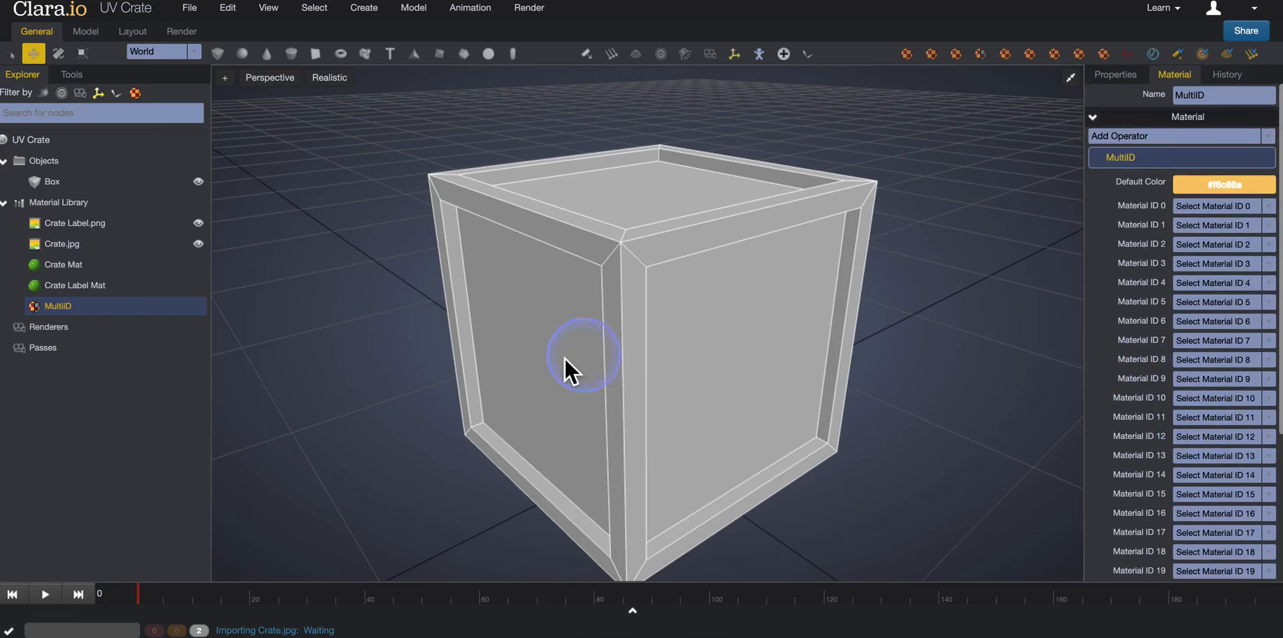
Step: Rename the MultiID material in the Material Library to "MultiID Crate"
right_click(59, 309)
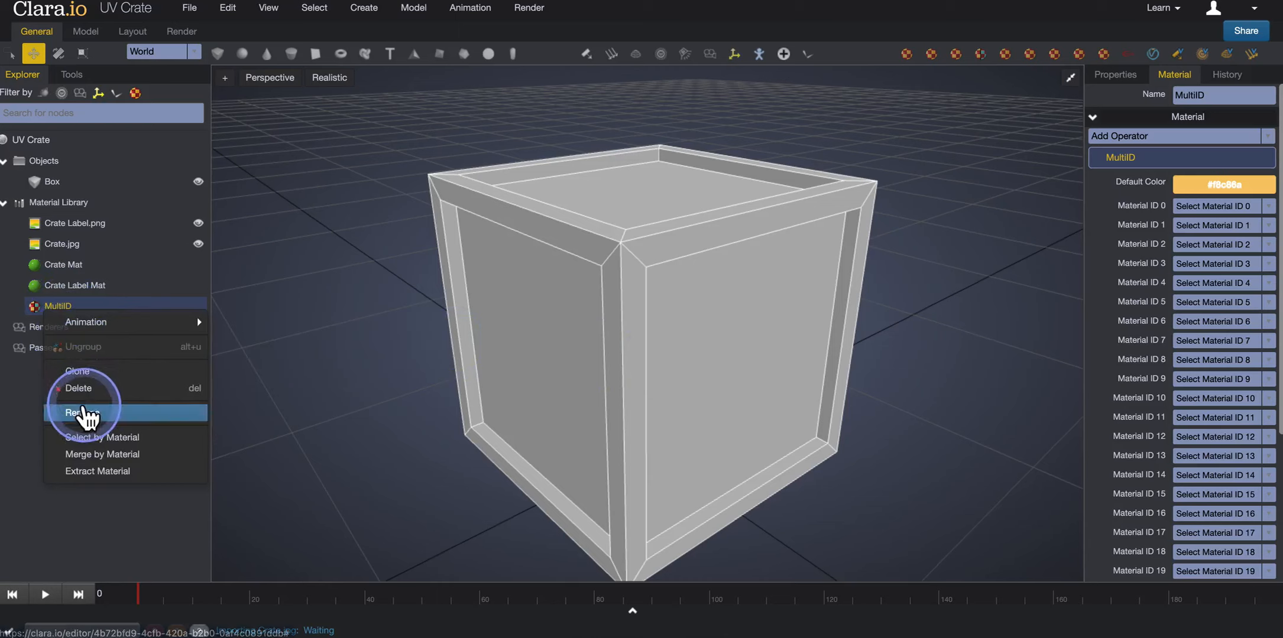
click(86, 413)
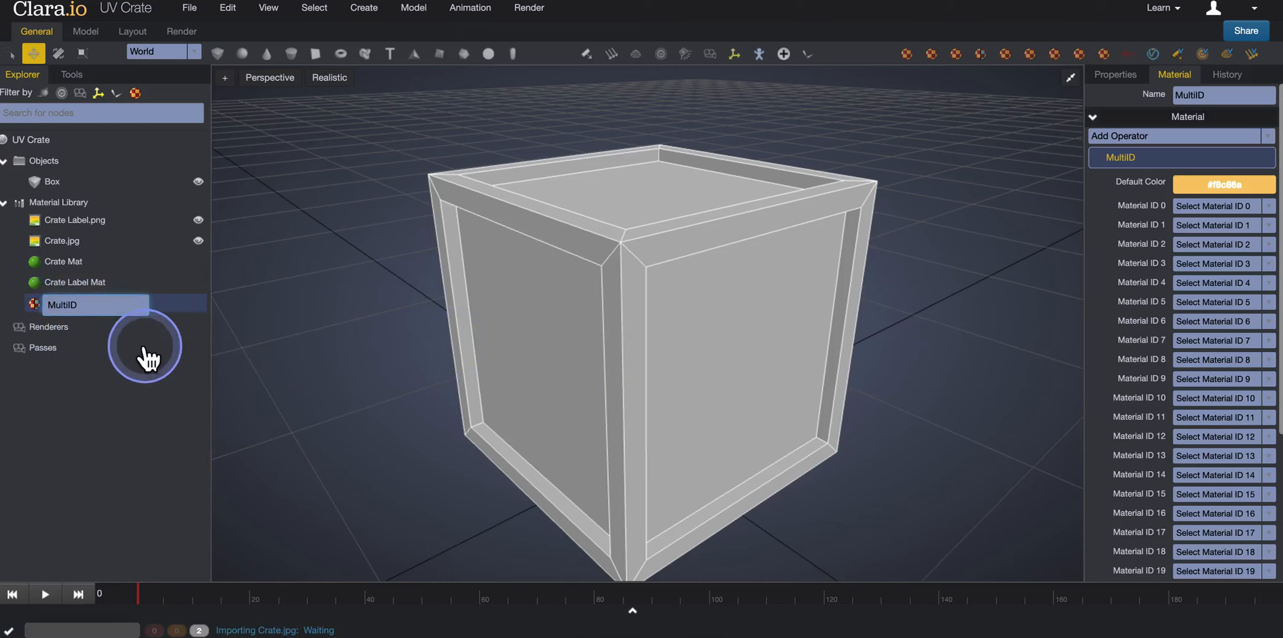
text(Cr)
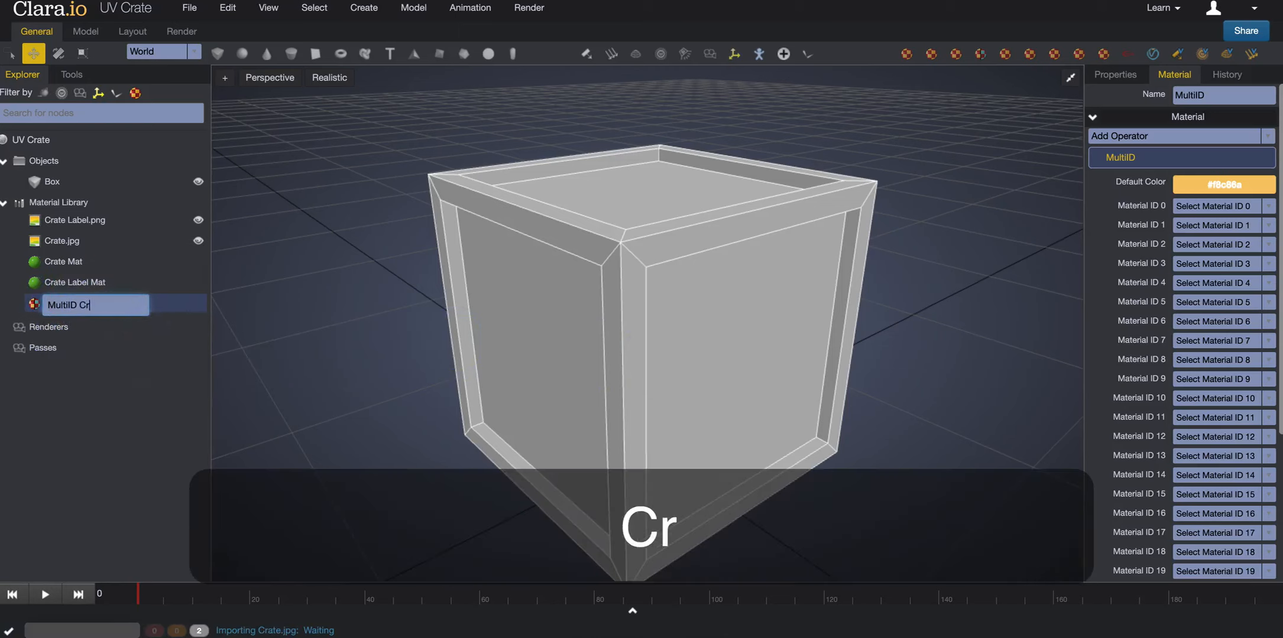
text(ate)
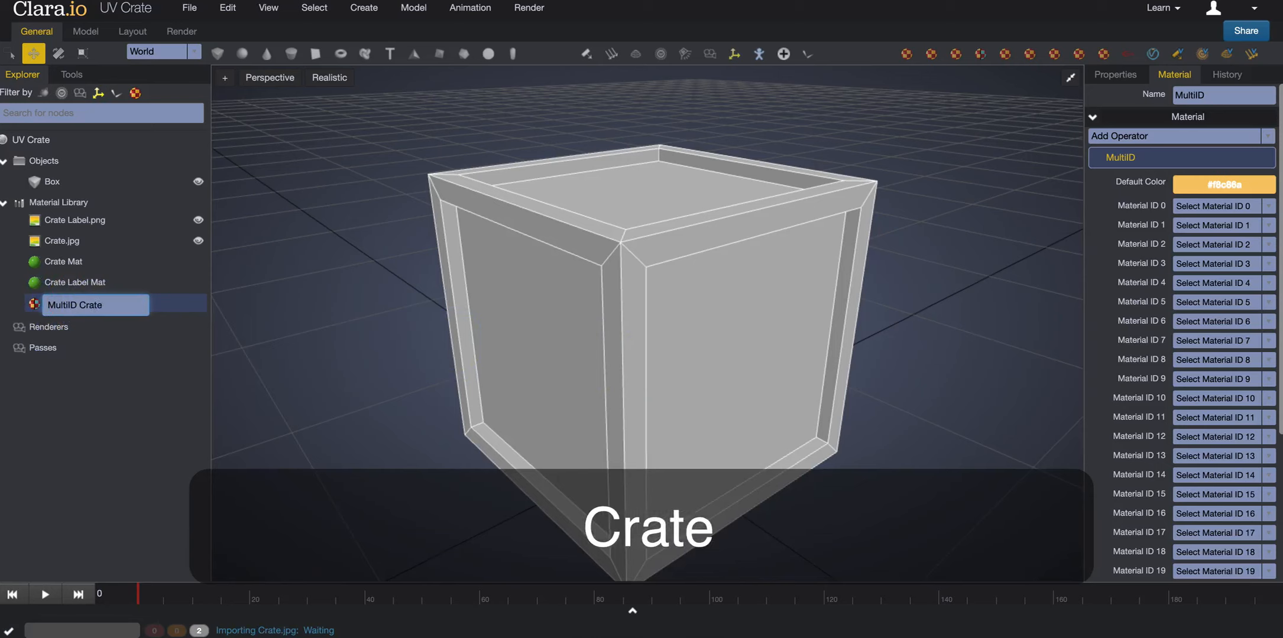
key(Return)
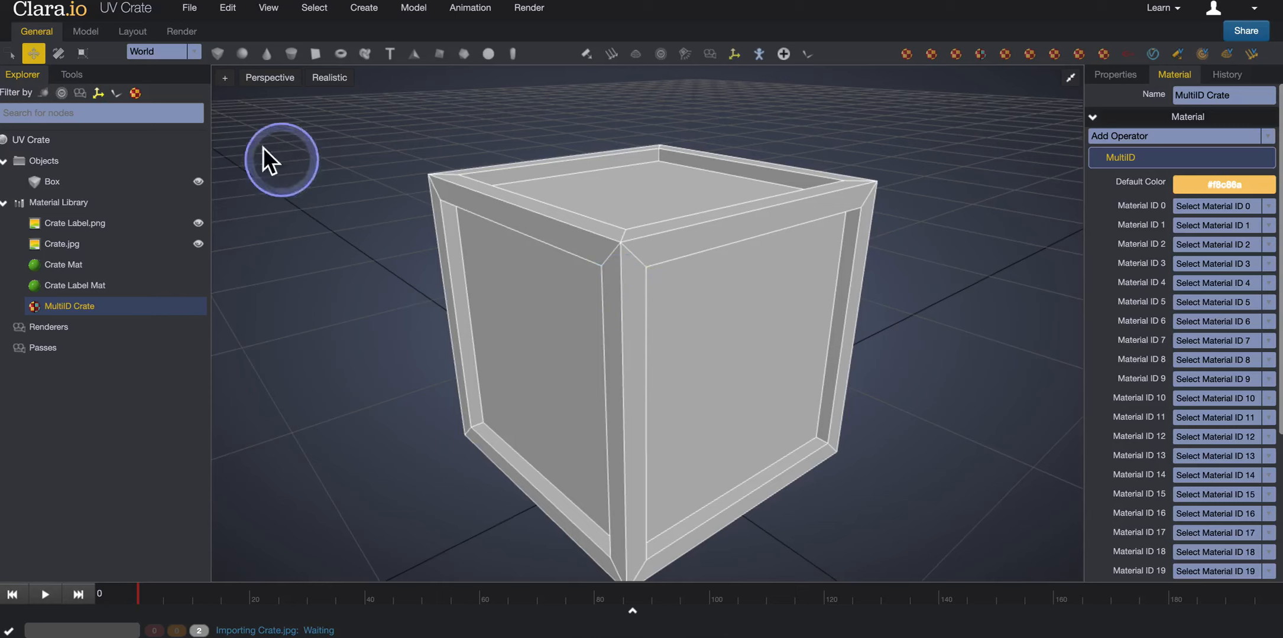
Step: Select the box and switch to face selection mode, with the Material ID settings in view
click(71, 77)
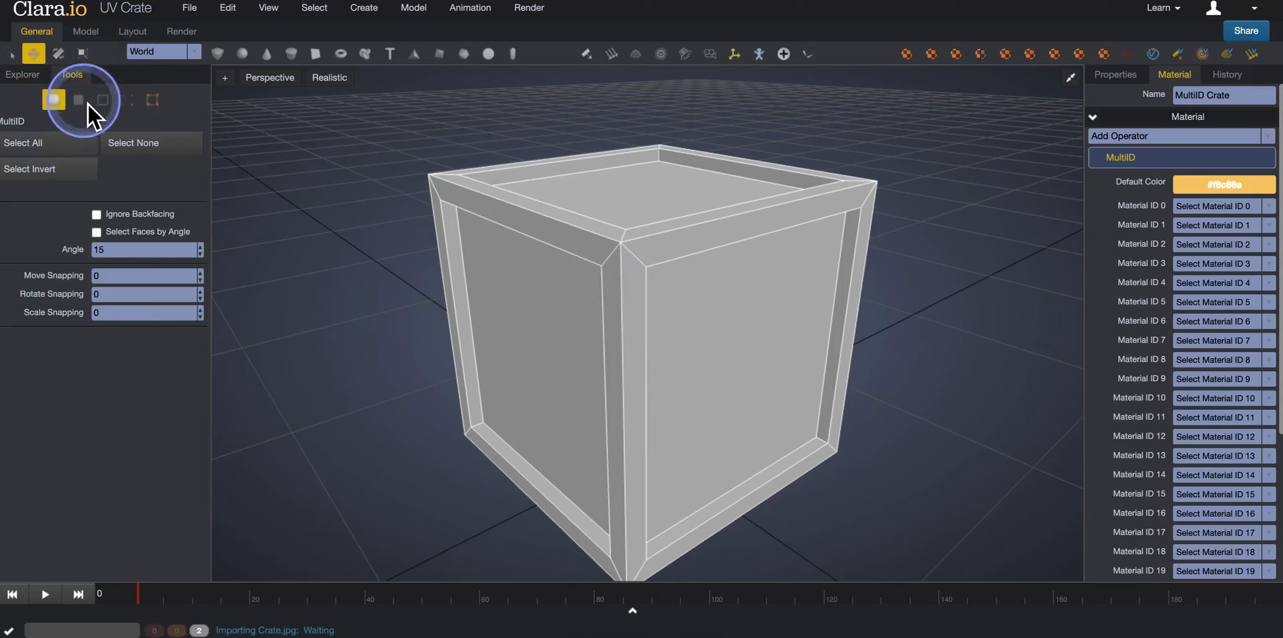
click(603, 296)
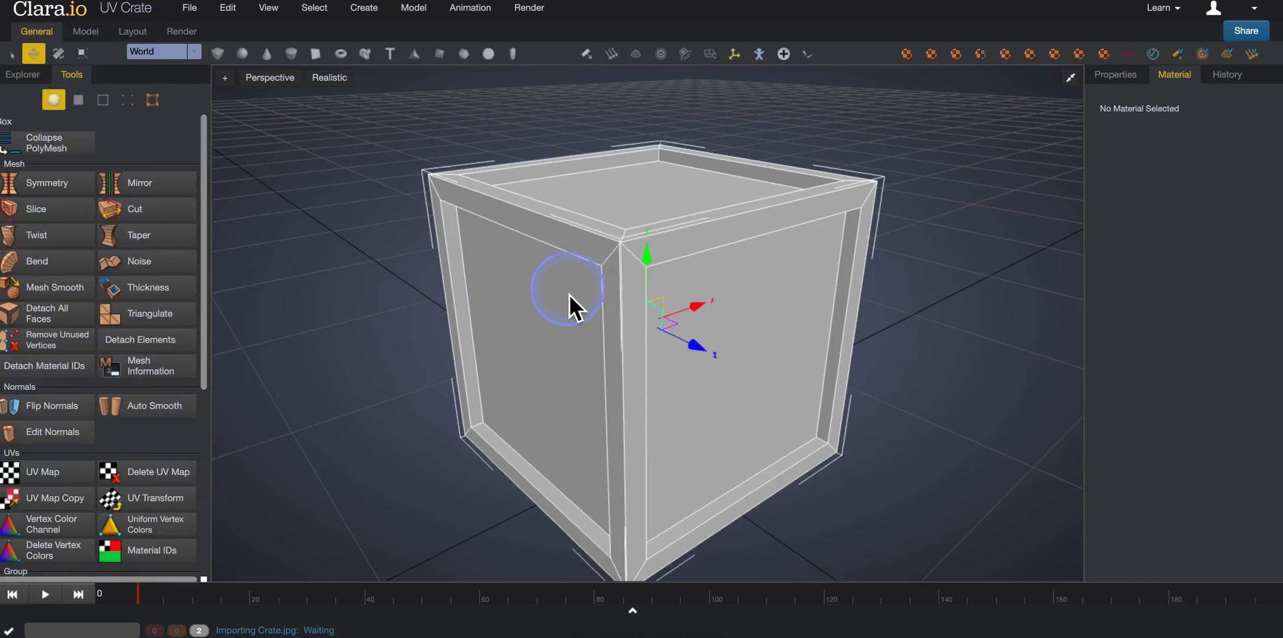
click(78, 100)
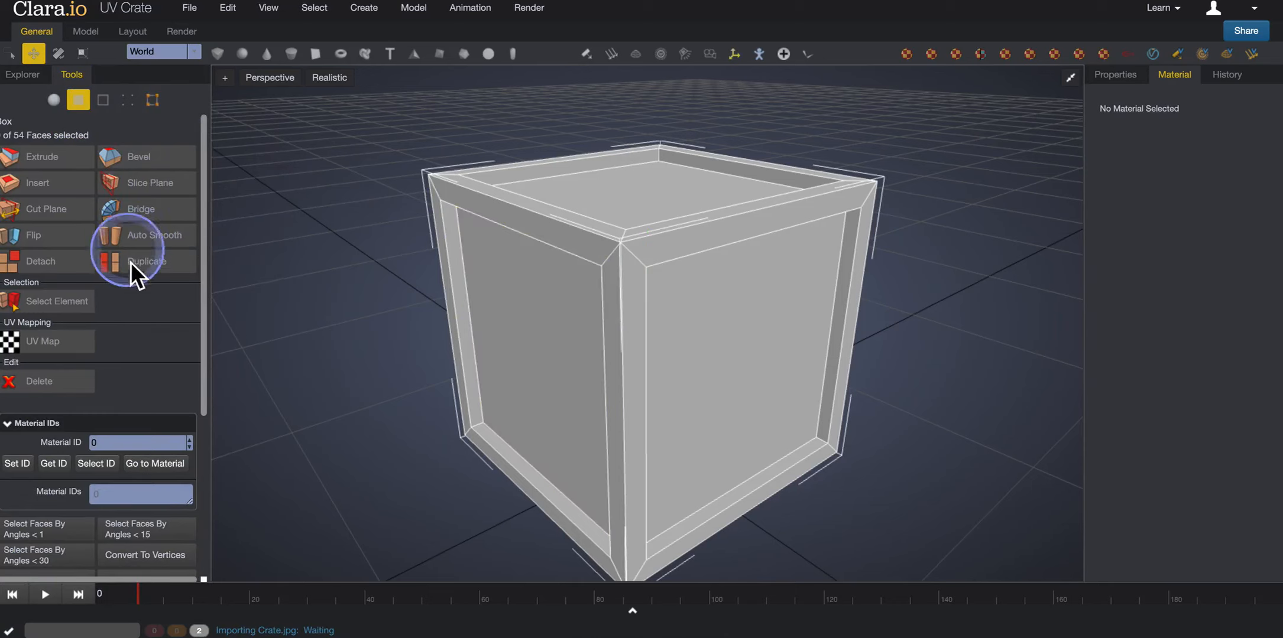
scroll(129, 265, down, 3)
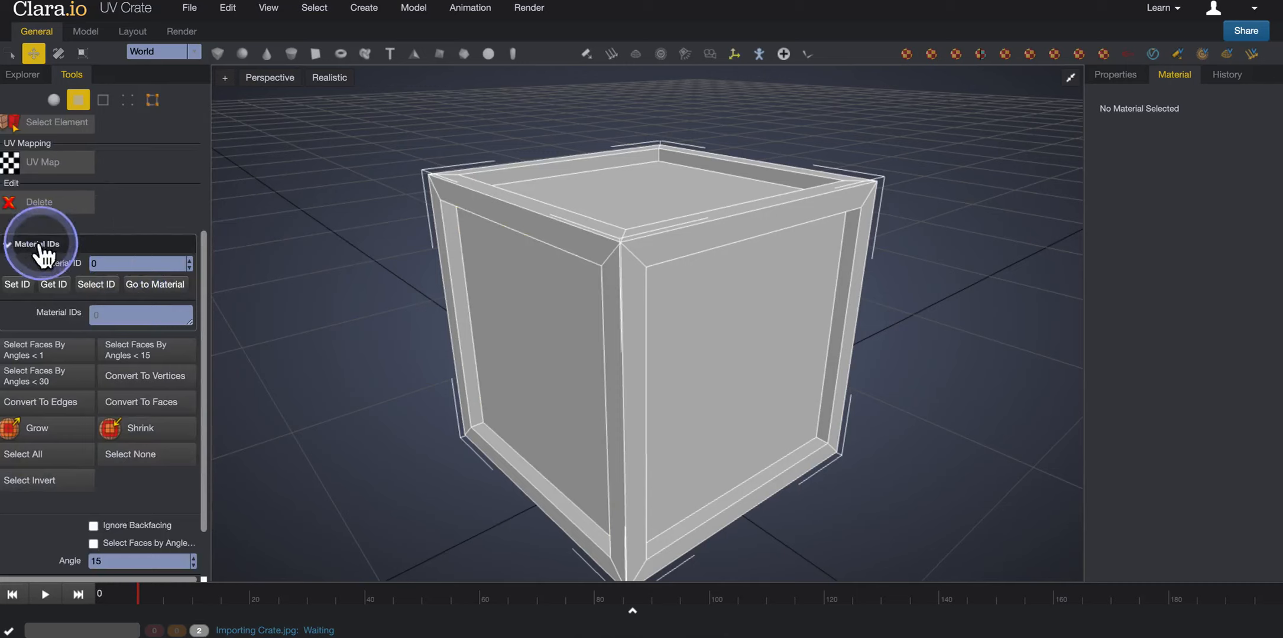
click(95, 264)
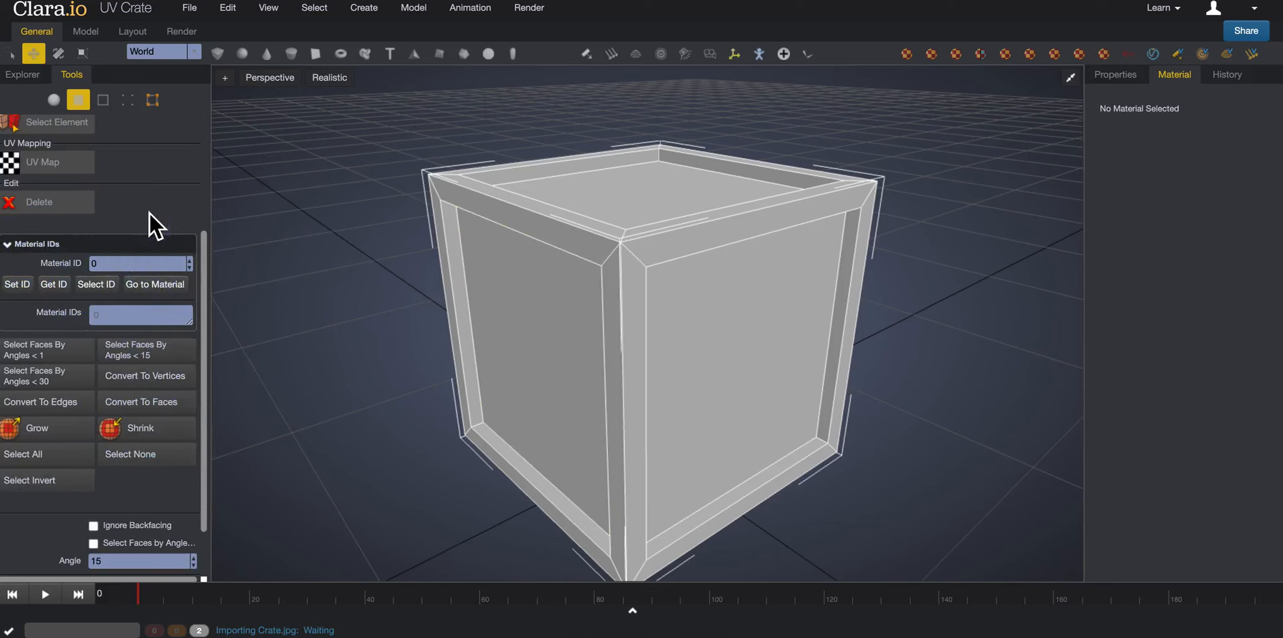
Step: Select all faces of the crate except the inset panel on its right-hand visible side, assign them Material ID 0, and clear the selection
click(358, 233)
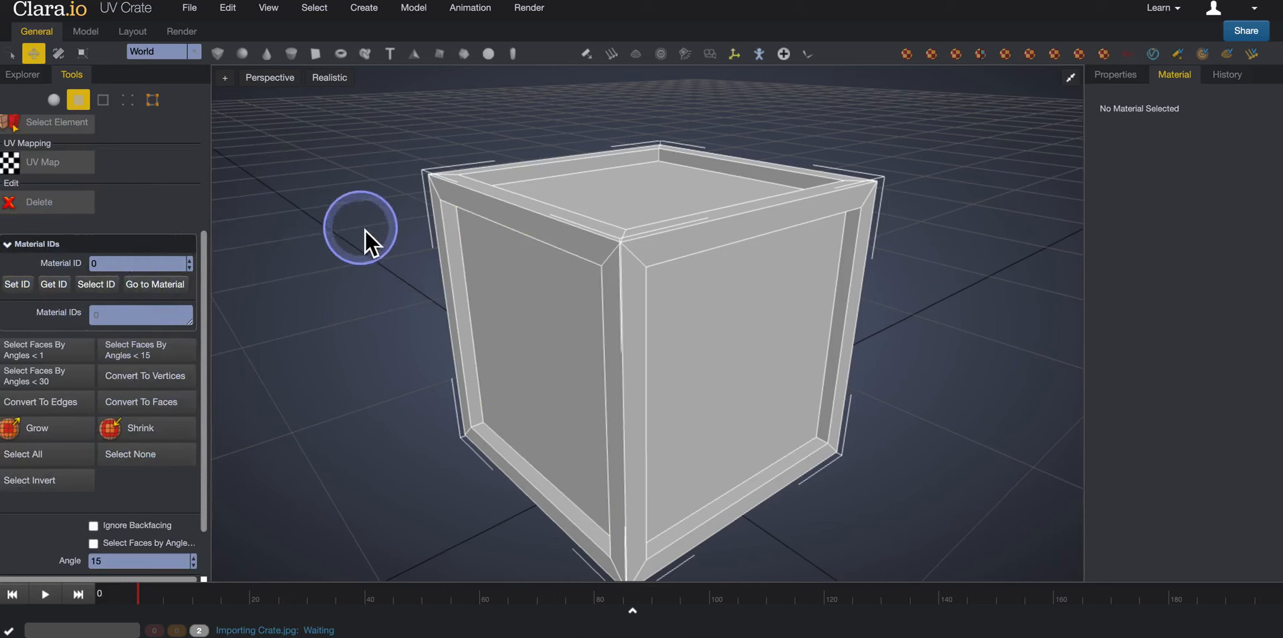
scroll(374, 215, down, 5)
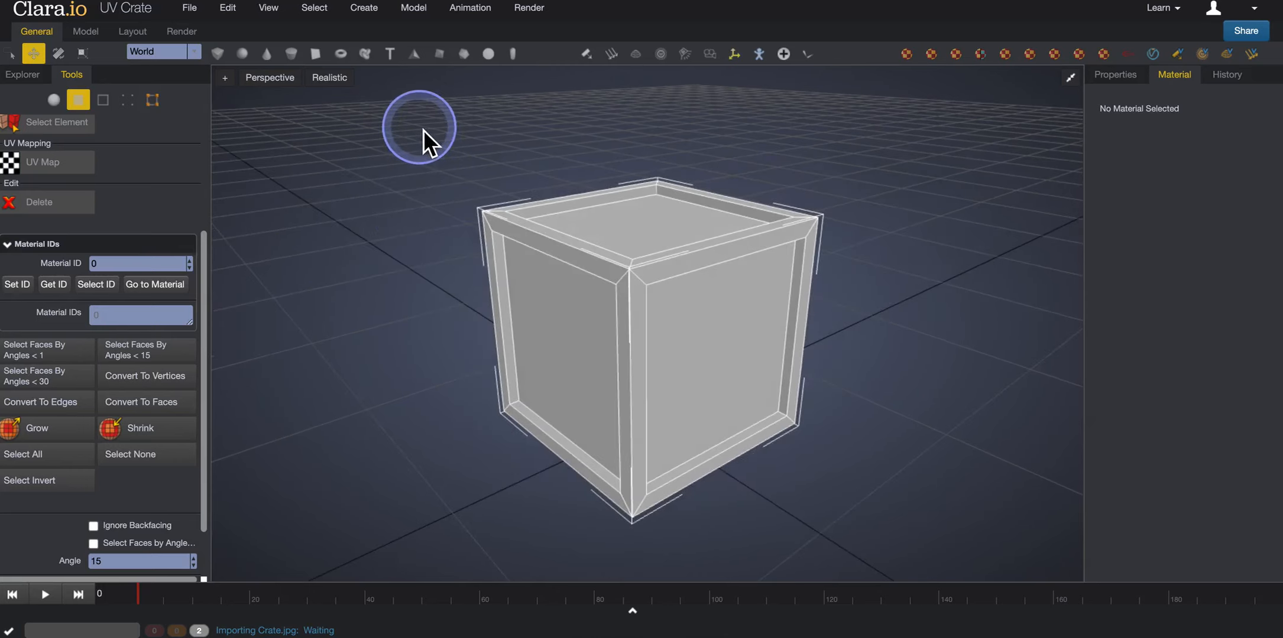
drag(421, 129, 884, 550)
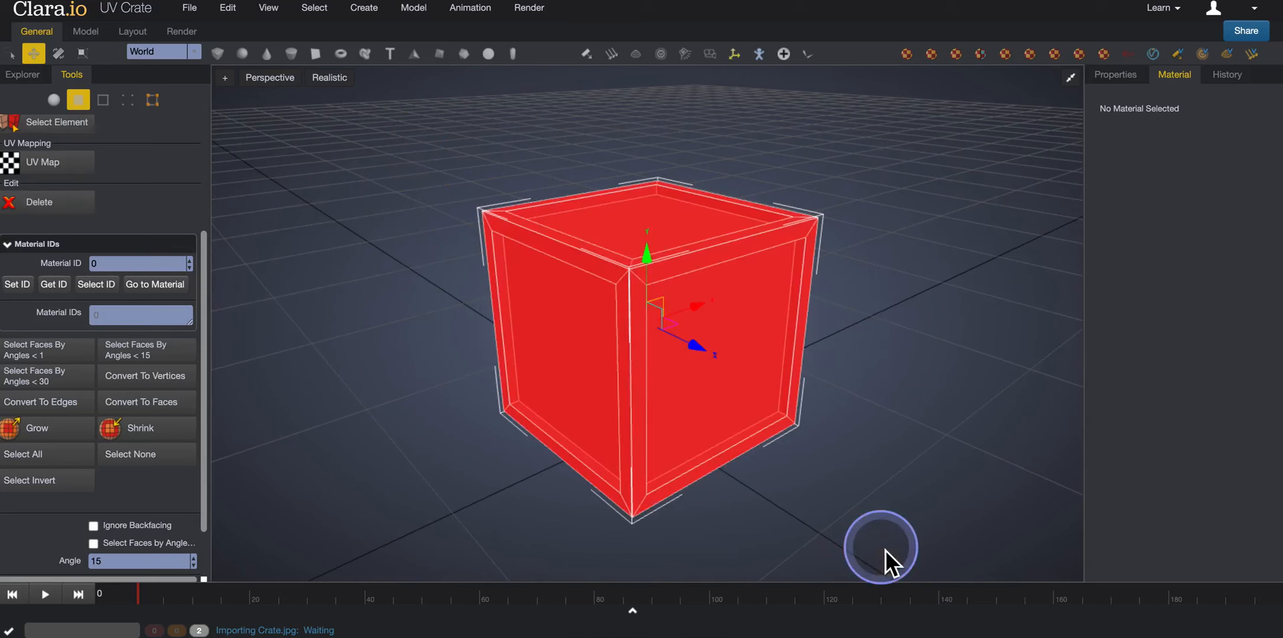
right_drag(856, 479, 881, 380)
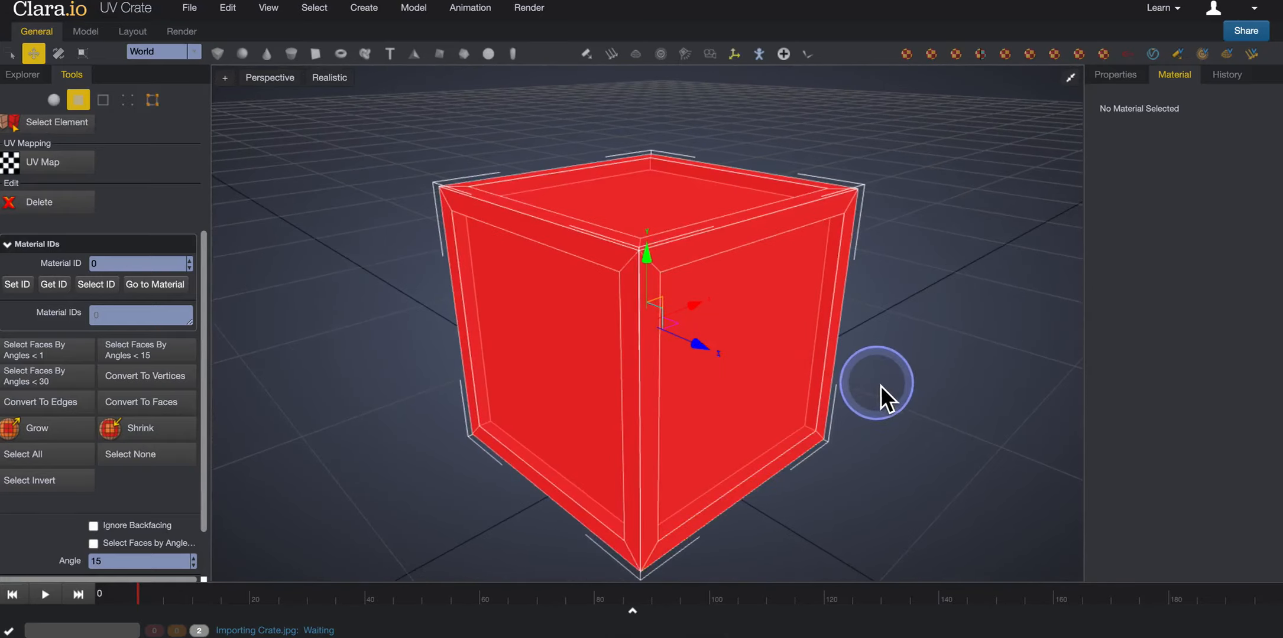
click(812, 322)
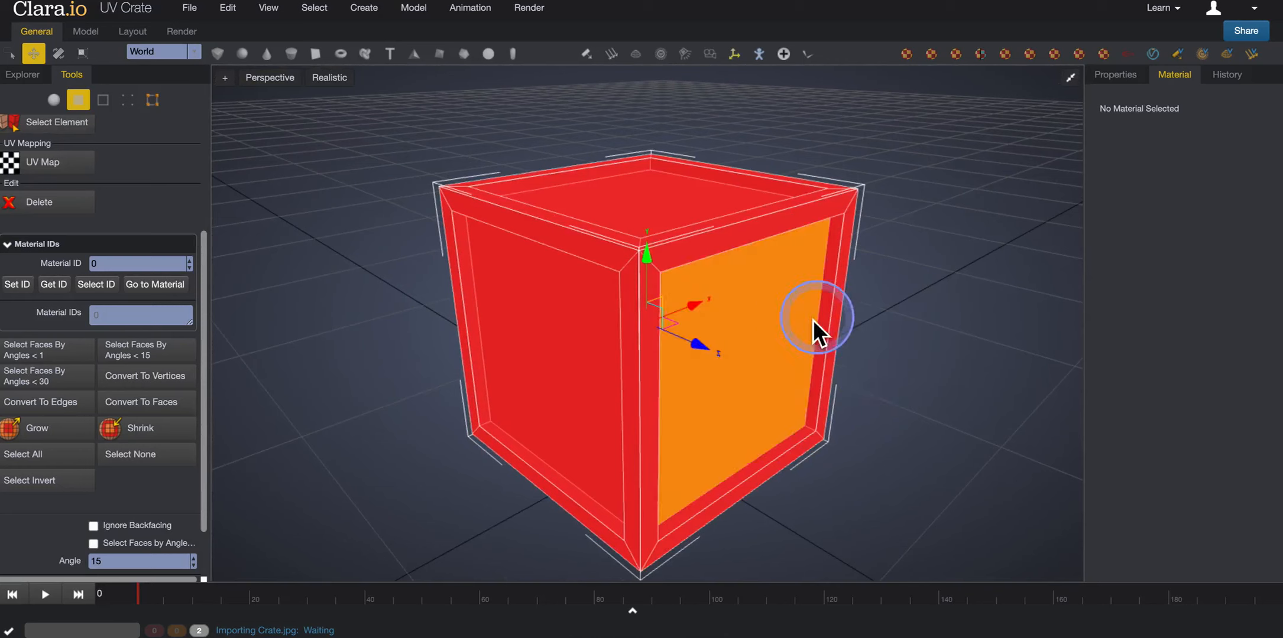
ctrl+click(749, 341)
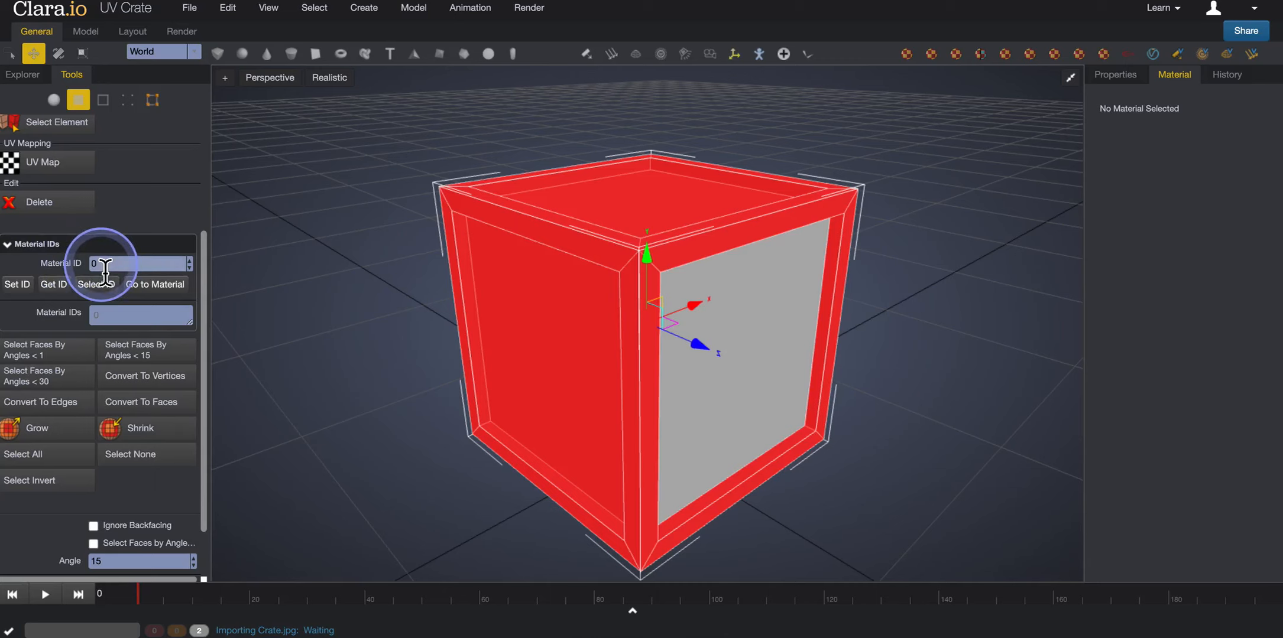
click(17, 286)
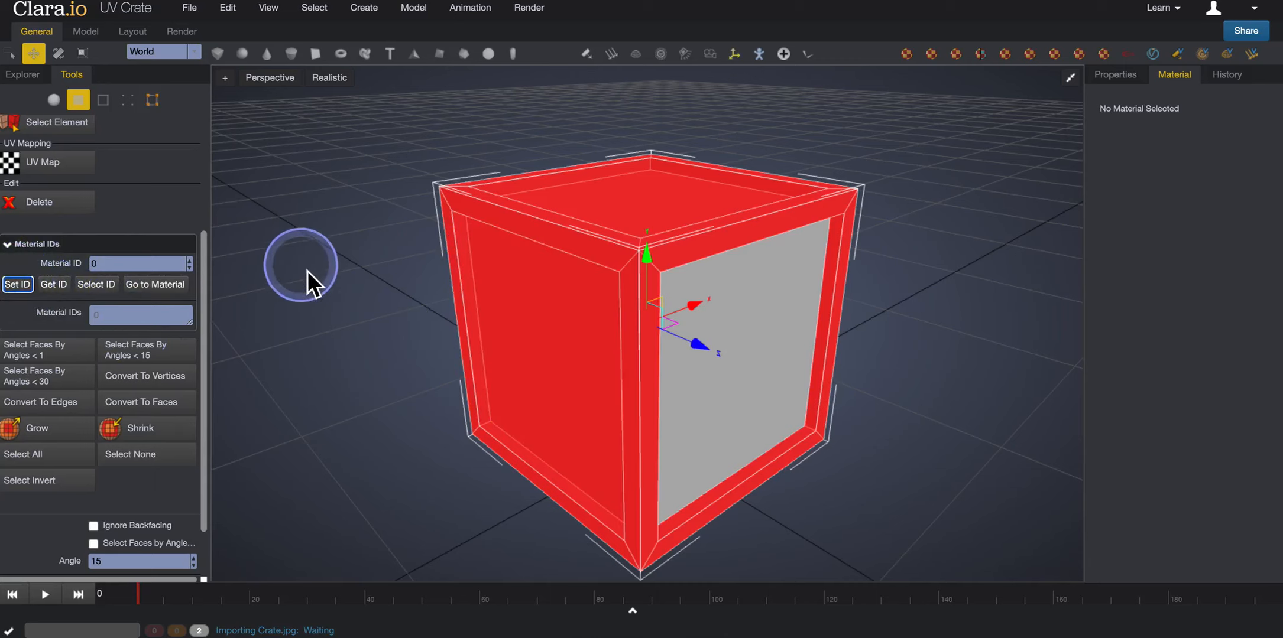
click(330, 241)
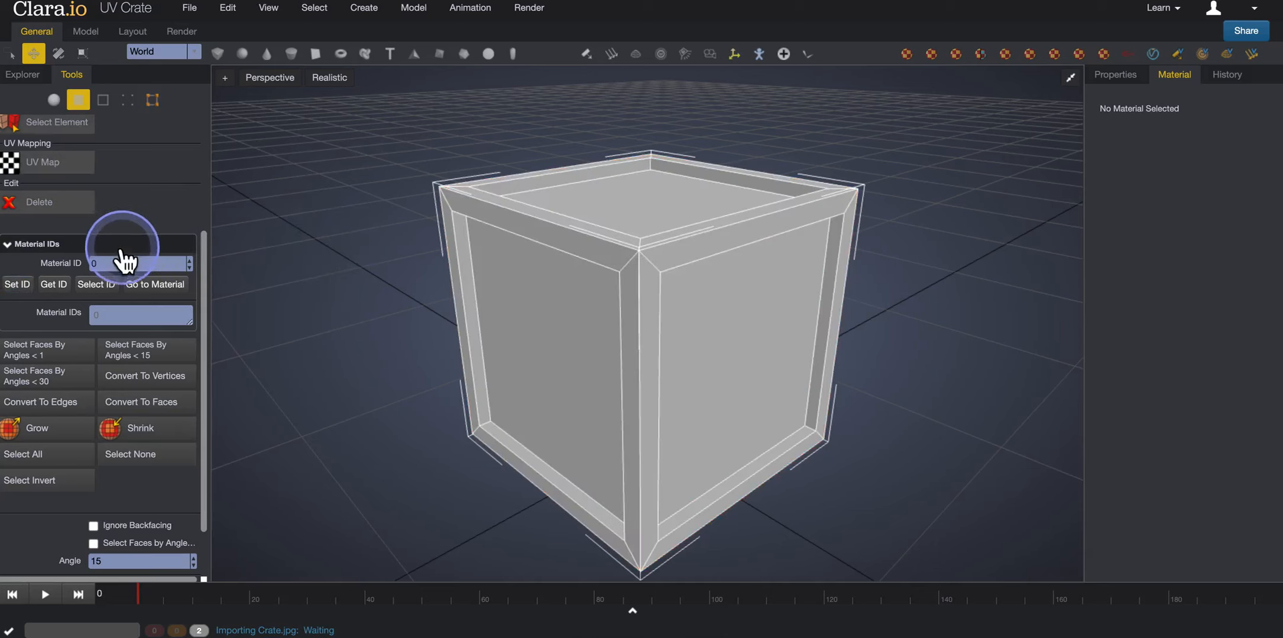
Step: Check the Material ID 0 assignment by selecting the faces by that ID, and clear the selection
click(106, 265)
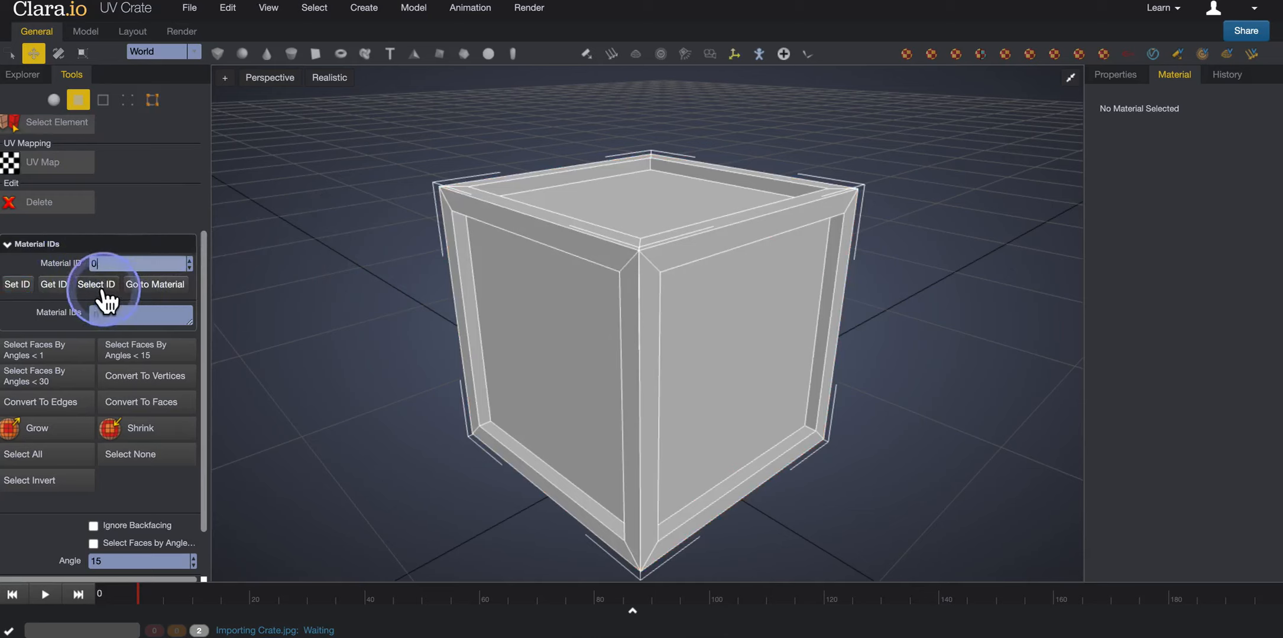
click(100, 288)
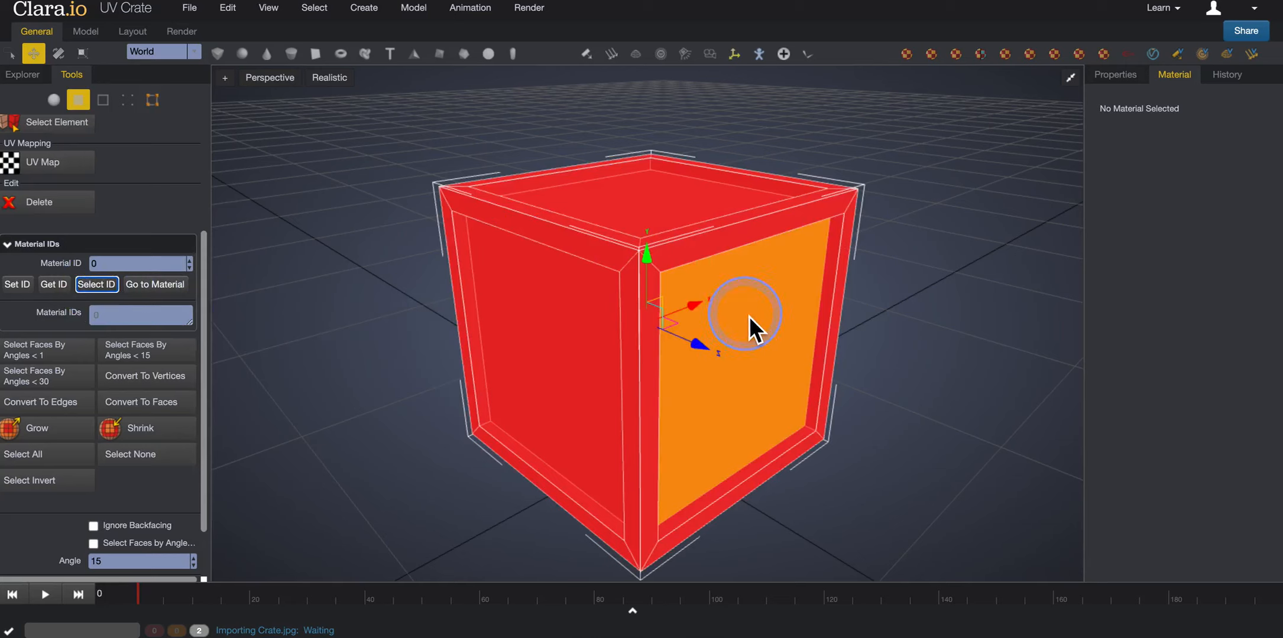
click(866, 317)
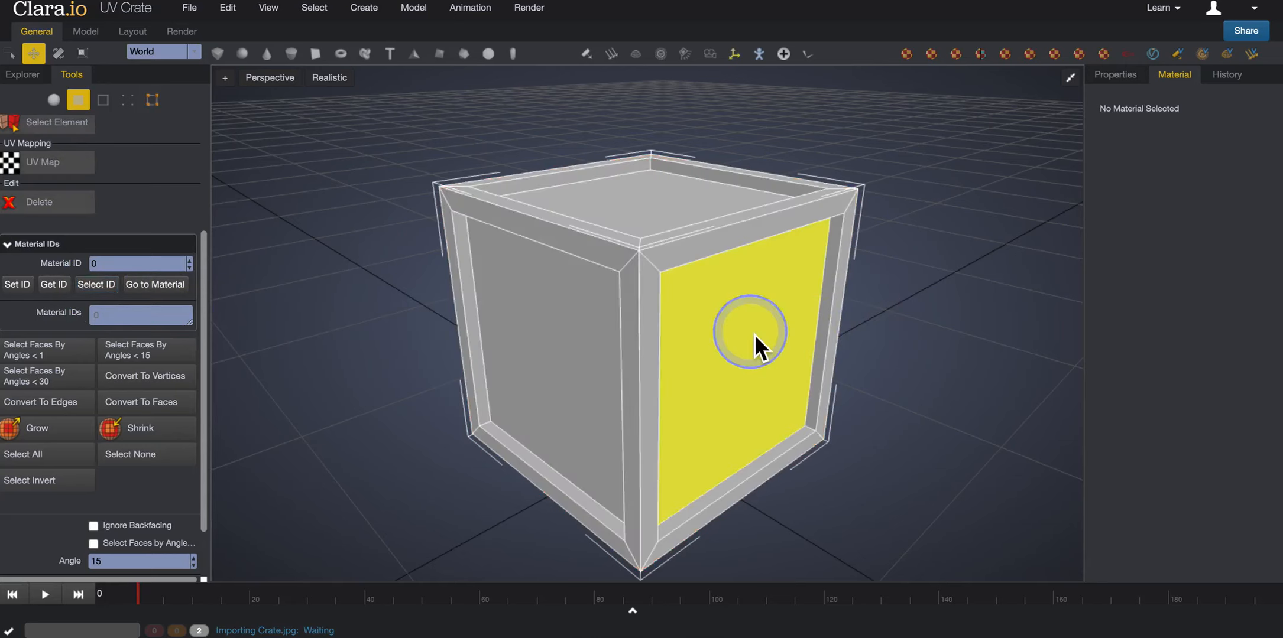
Step: Assign Material ID 1 to the inset panel face on the crate's right-hand visible side and clear the selection
click(755, 334)
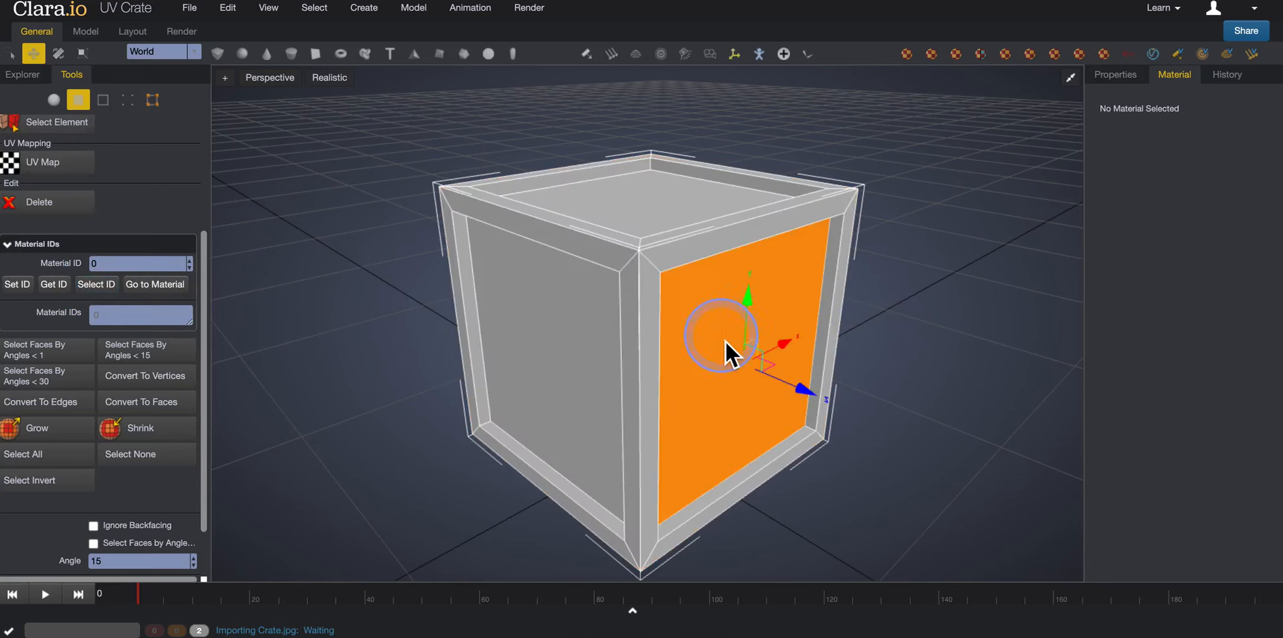
click(189, 260)
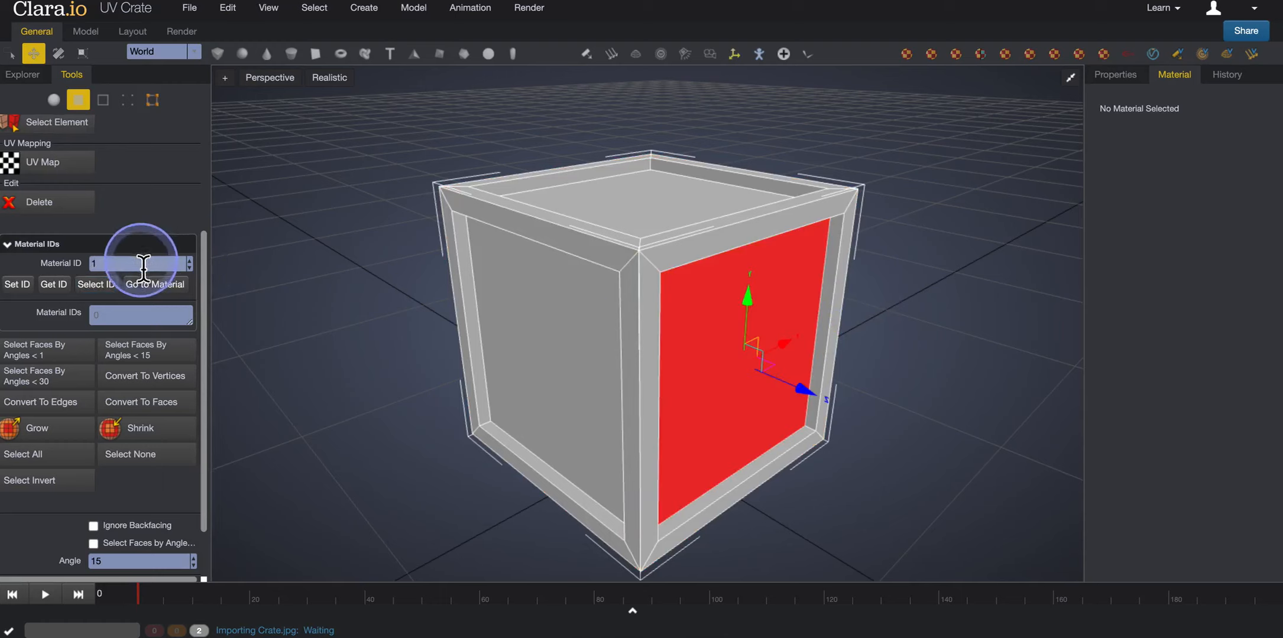
click(14, 289)
click(314, 307)
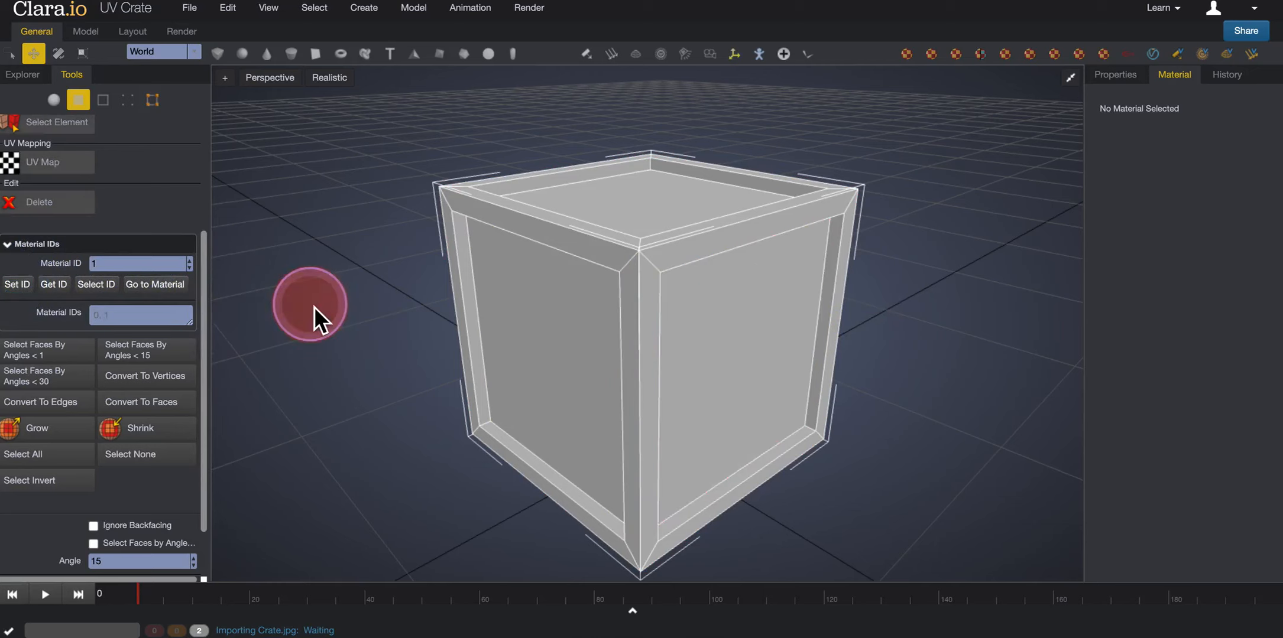
Step: Check both face groups by selecting the faces by Material ID 0 and by Material ID 1, and clear the selection
click(189, 267)
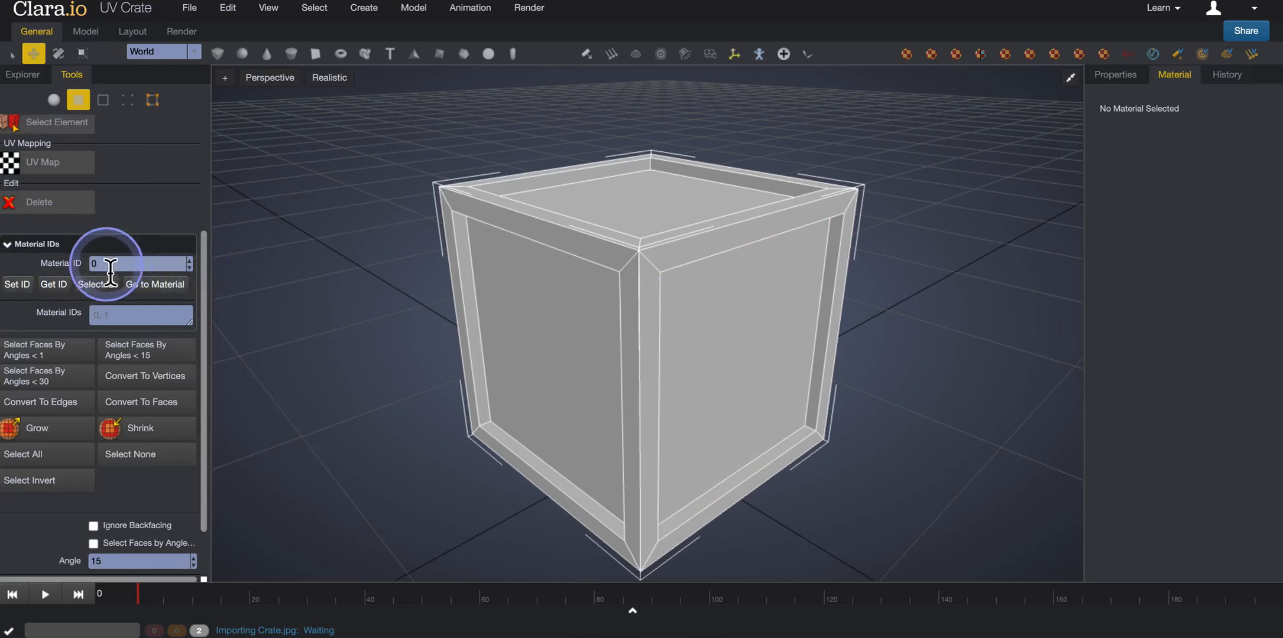
click(90, 286)
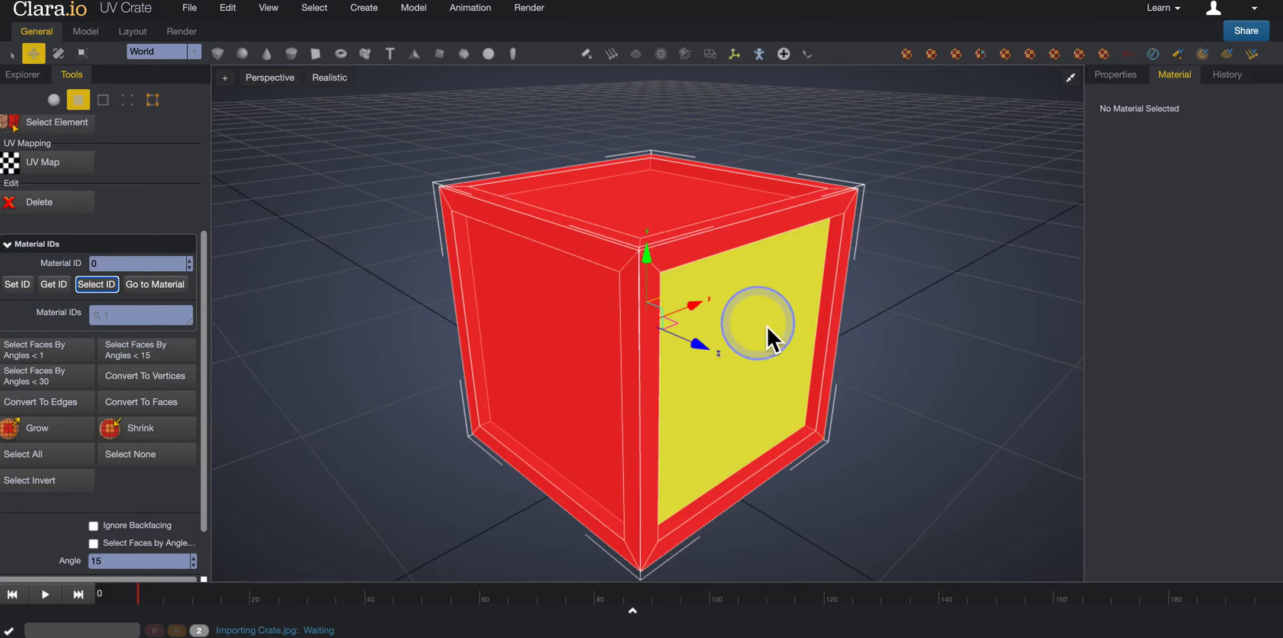
mouse_move(930, 319)
right_down()
mouse_move(811, 295)
mouse_move(939, 304)
right_up()
click(278, 294)
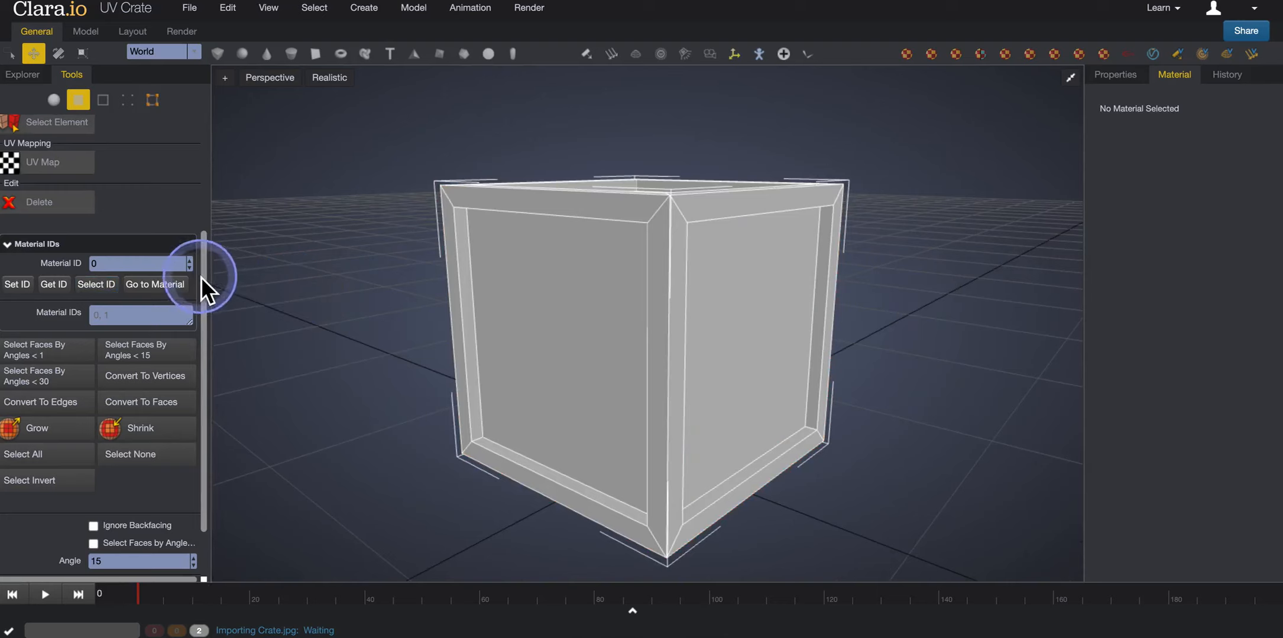
click(190, 260)
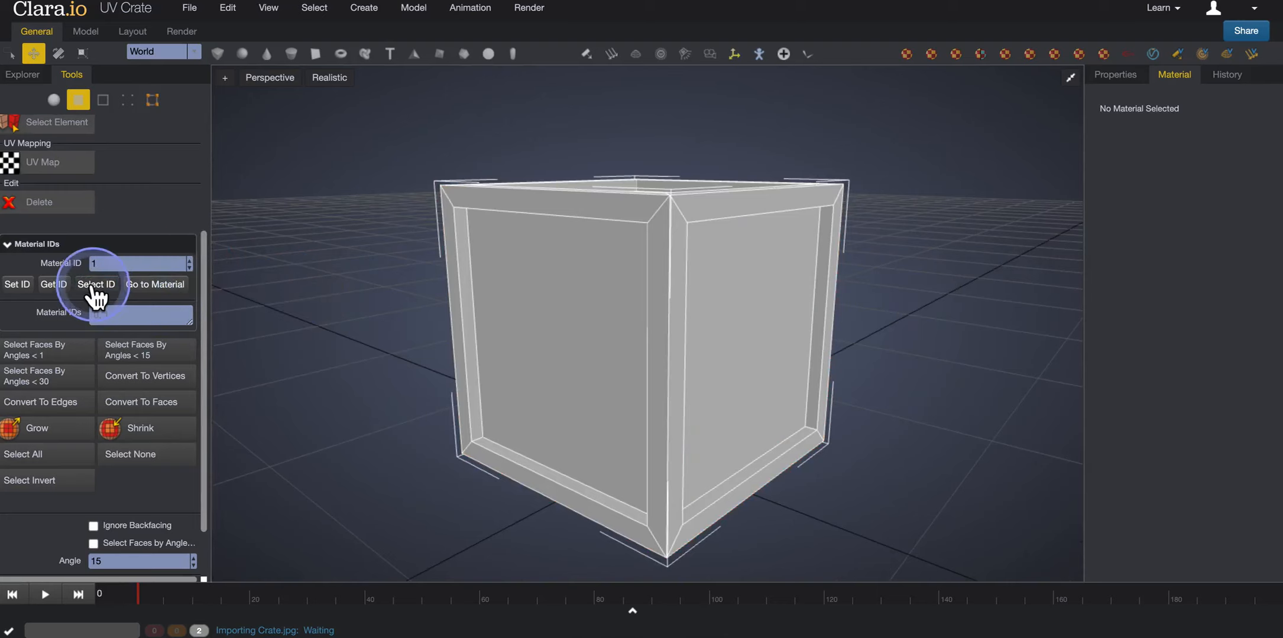
click(94, 285)
mouse_move(314, 337)
right_down()
mouse_move(296, 376)
mouse_move(309, 375)
mouse_move(338, 274)
mouse_move(324, 373)
mouse_move(311, 340)
right_up()
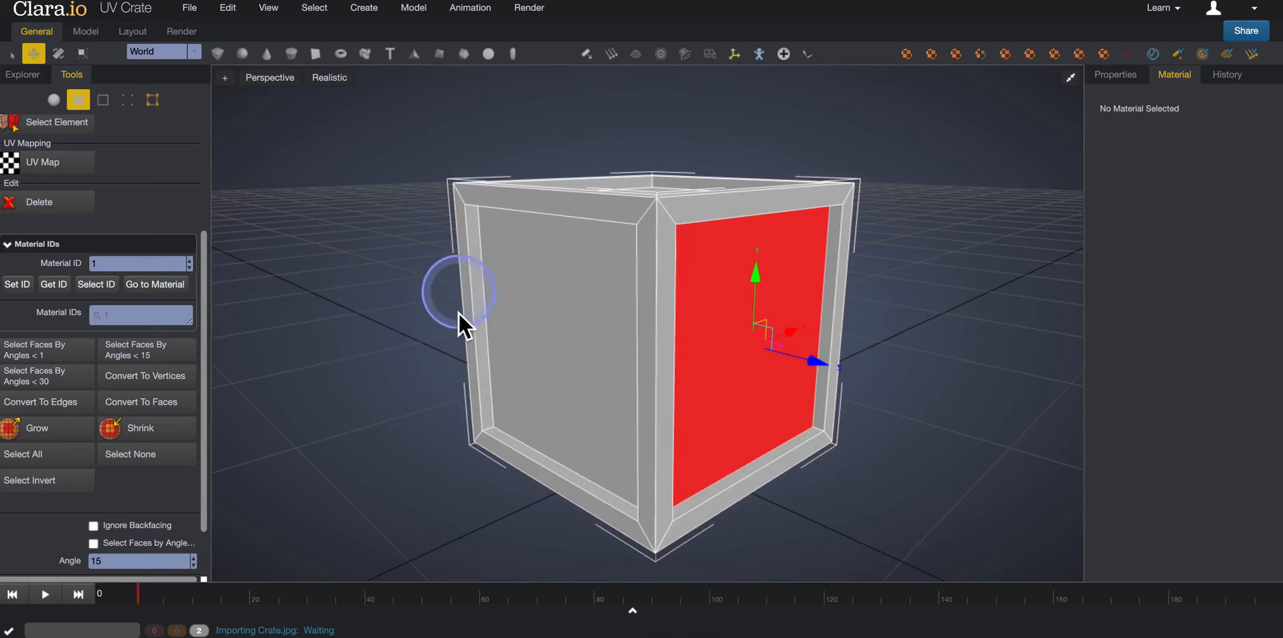
right_drag(397, 320, 398, 327)
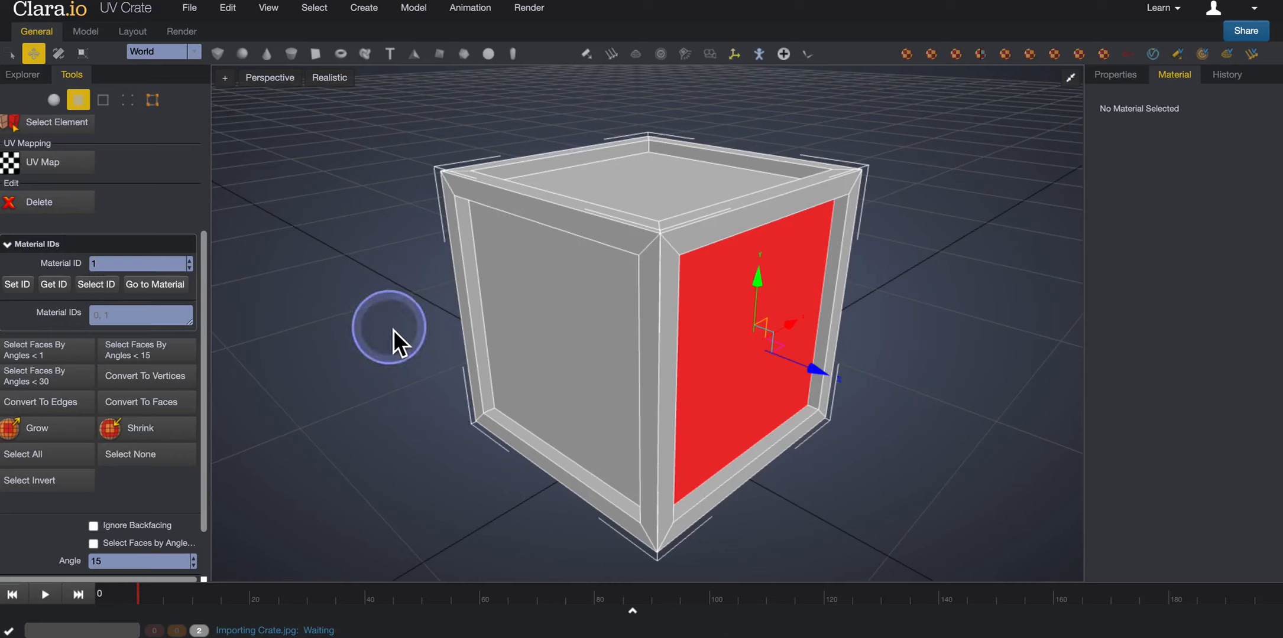
click(189, 268)
click(293, 324)
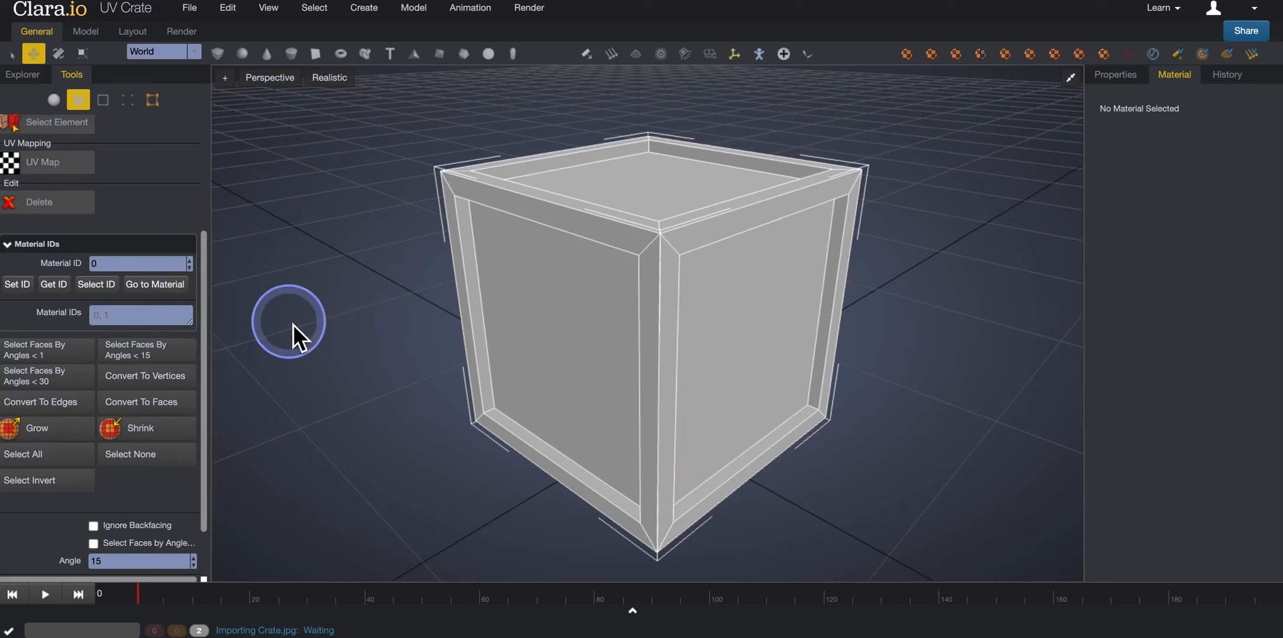
Step: Apply the MultiID Crate material from the Material Library to the box
scroll(153, 291, up, 3)
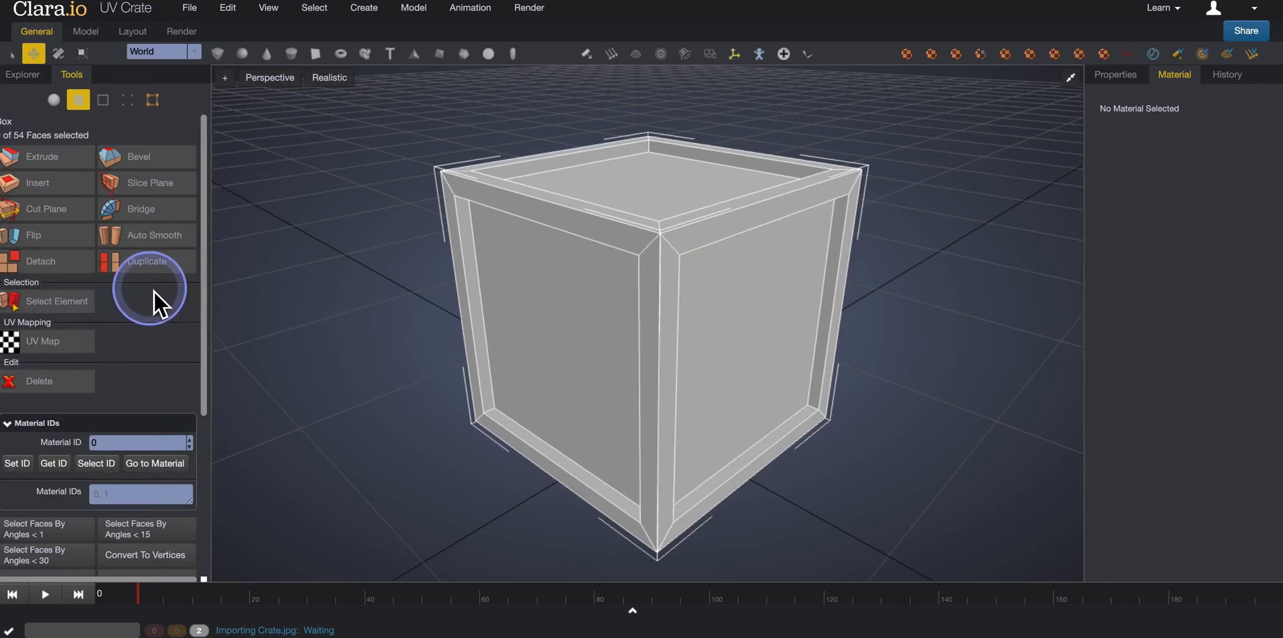
click(24, 77)
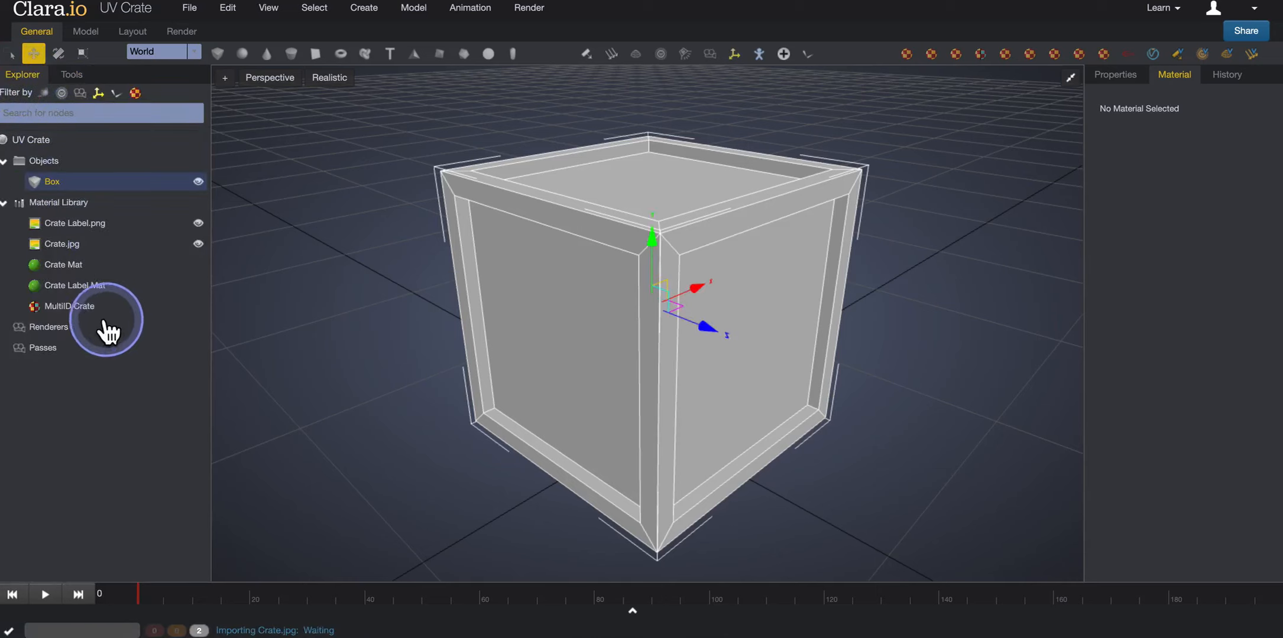
click(71, 306)
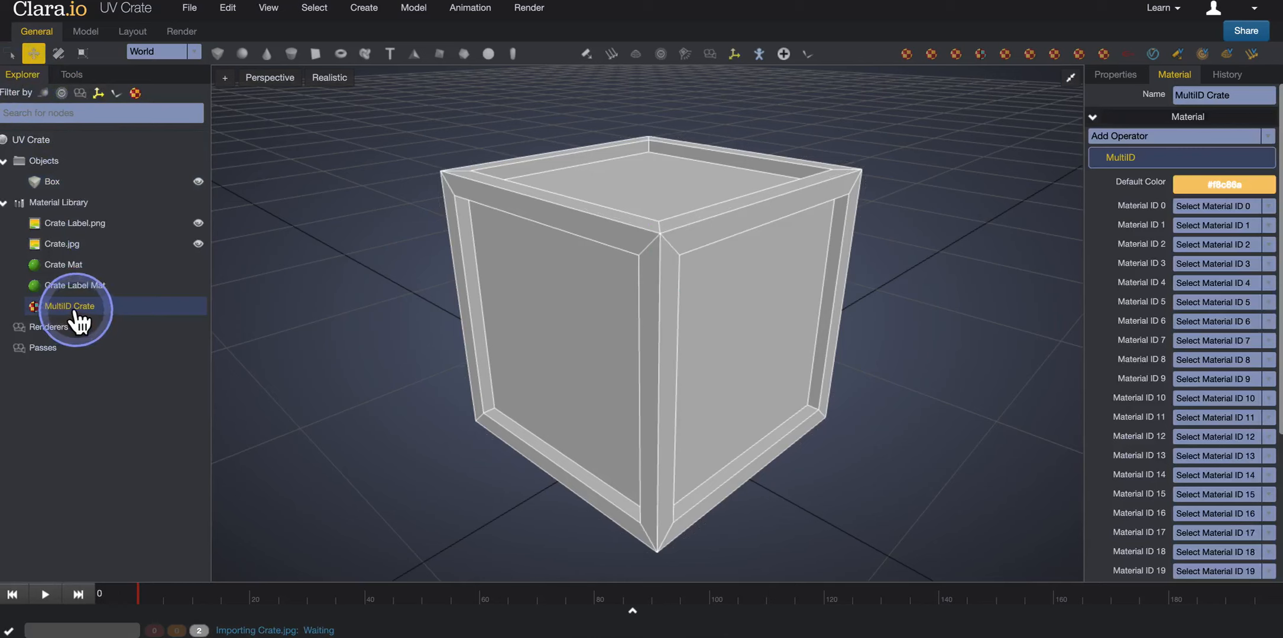
drag(76, 314, 610, 225)
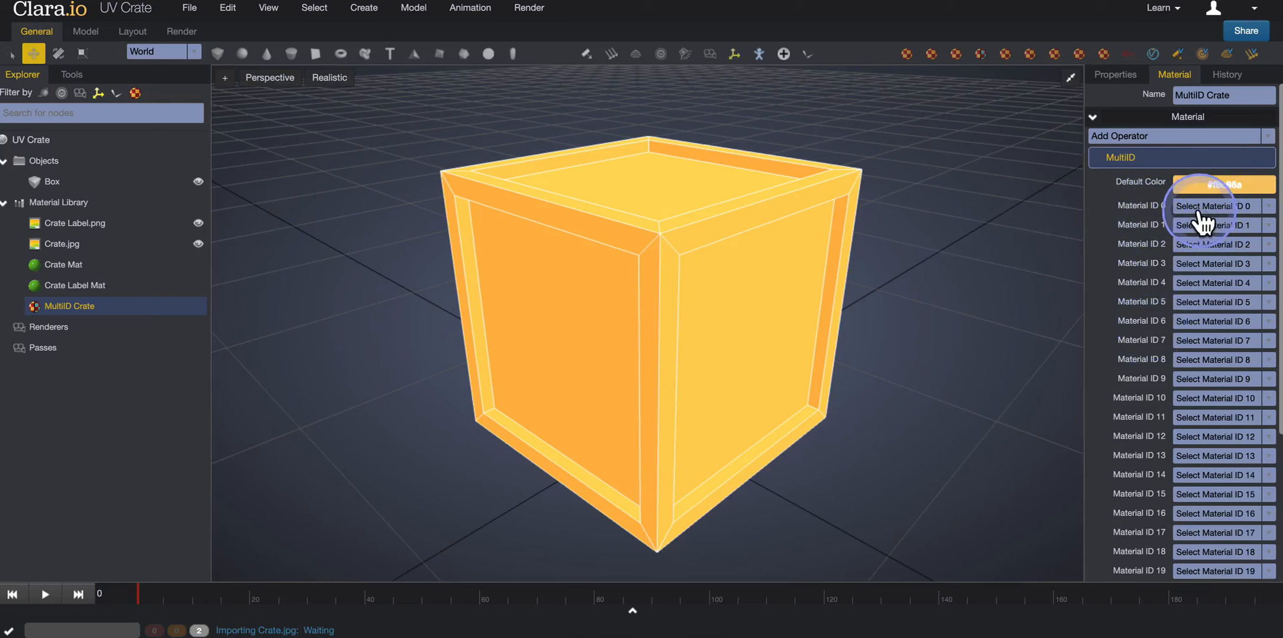
Step: Assign Crate Mat to Material ID 0 and Crate Label Mat to Material ID 1 in the MultiID Crate material
click(1223, 208)
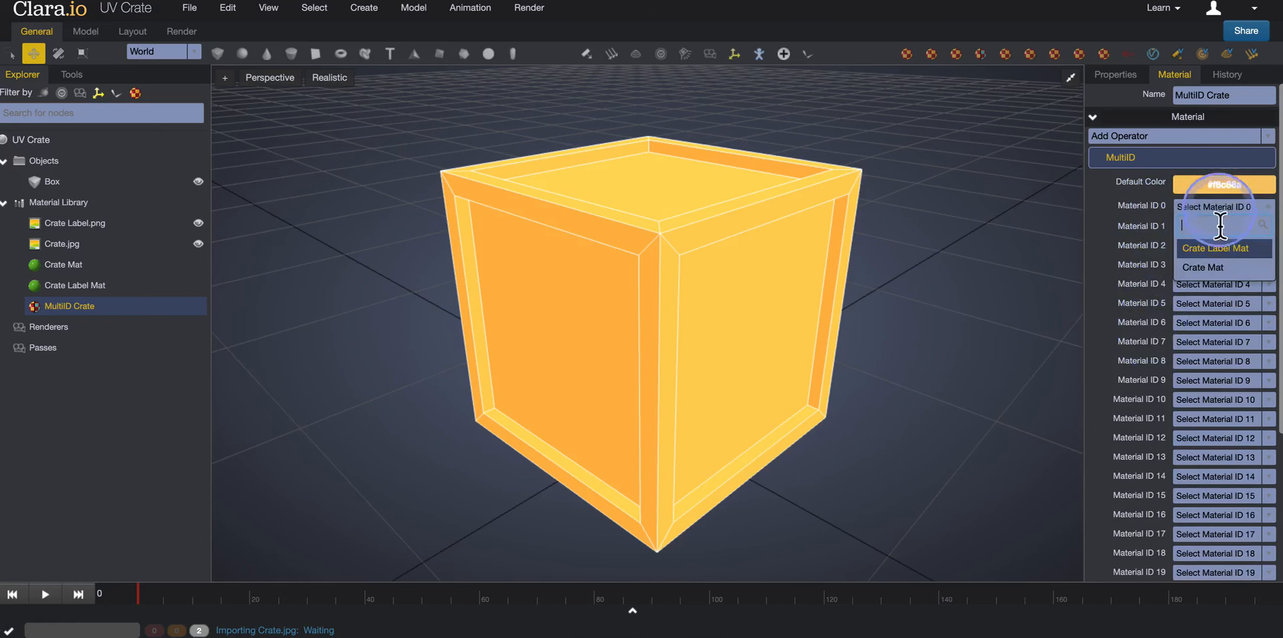
click(1202, 268)
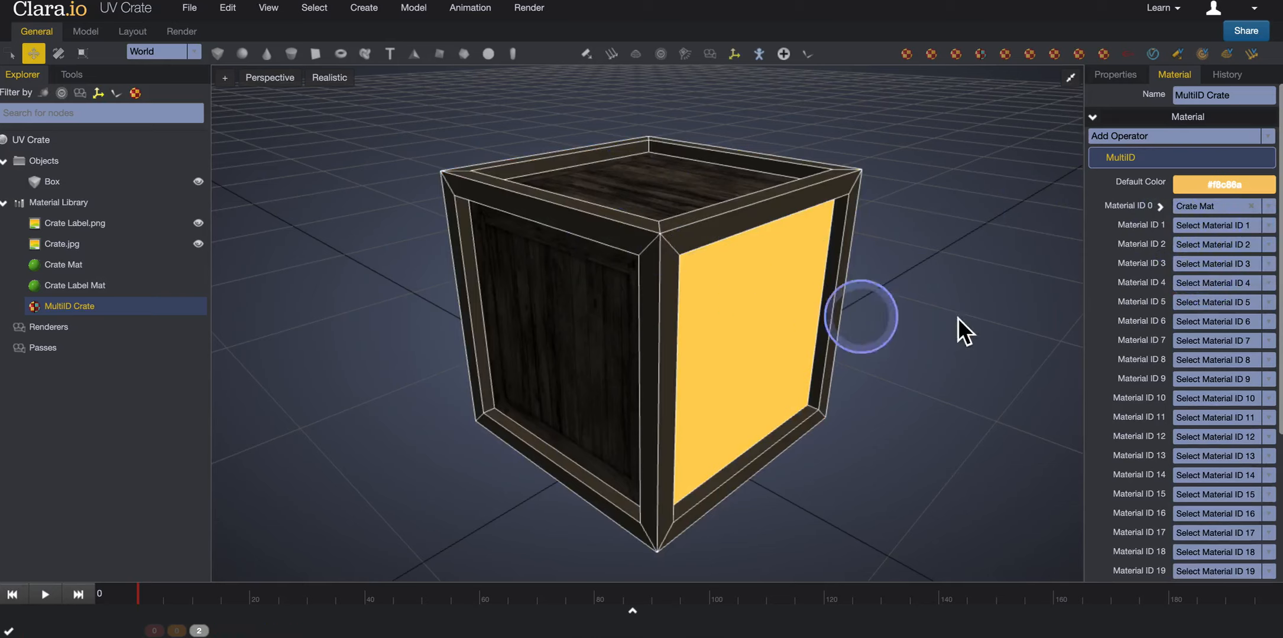
click(1198, 226)
click(1203, 270)
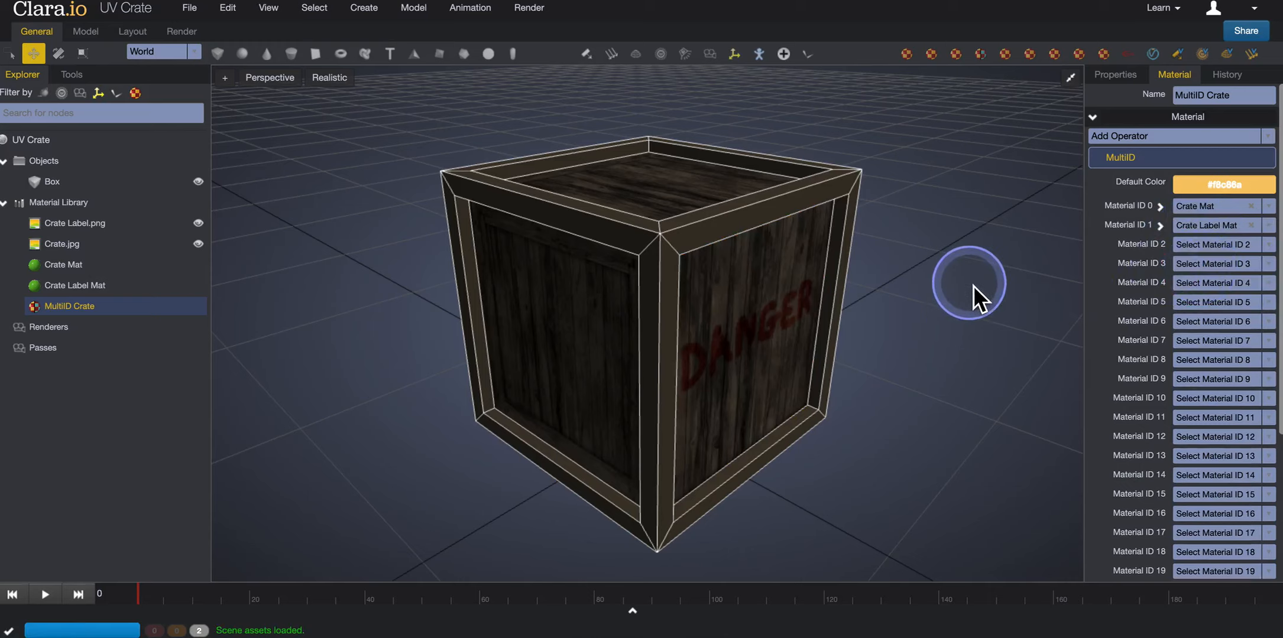
Step: Set the specular glossiness of Crate Mat to 0
right_drag(973, 286, 748, 234)
right_drag(966, 322, 930, 263)
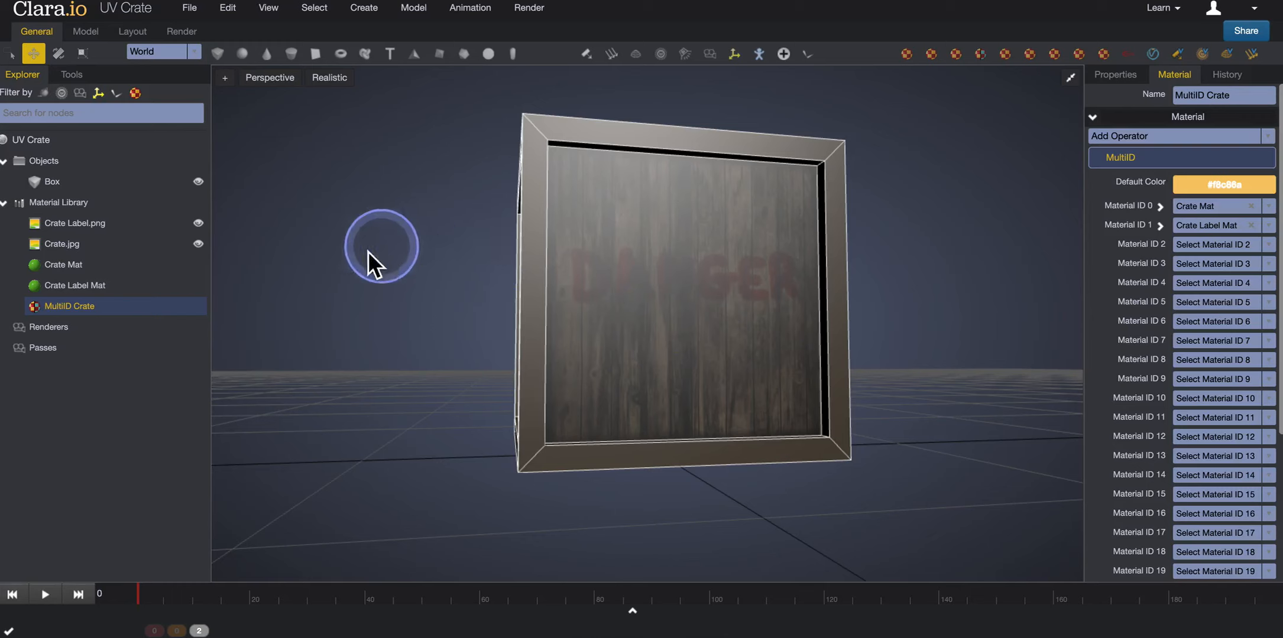
click(81, 270)
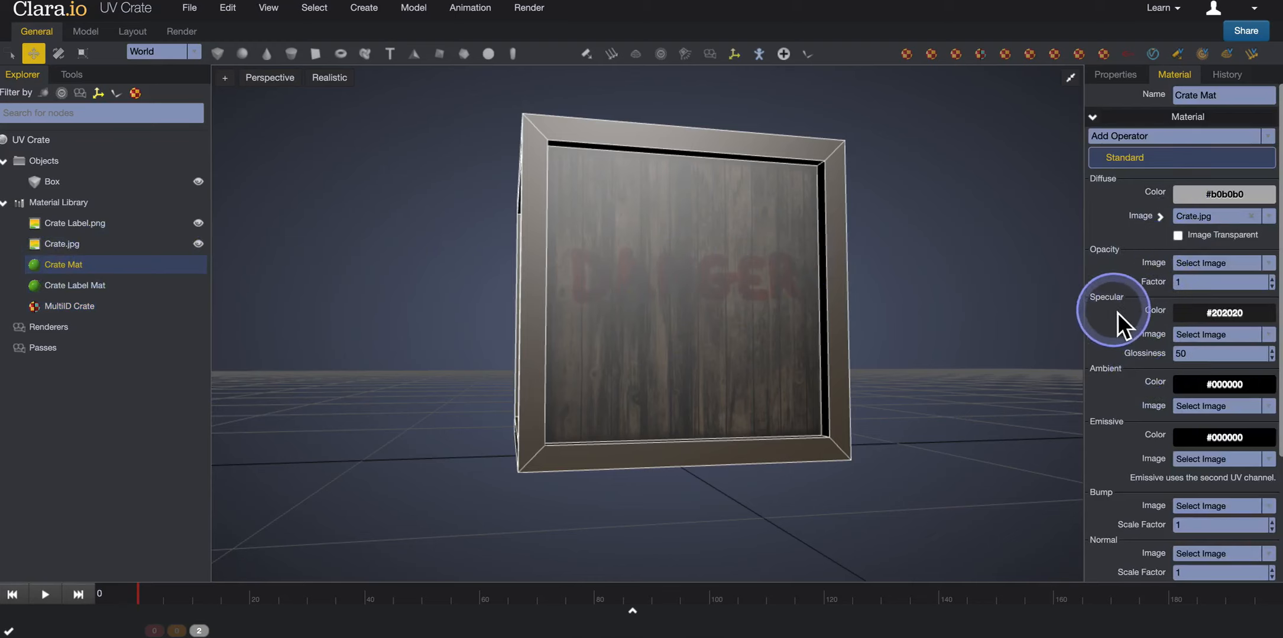
click(1196, 363)
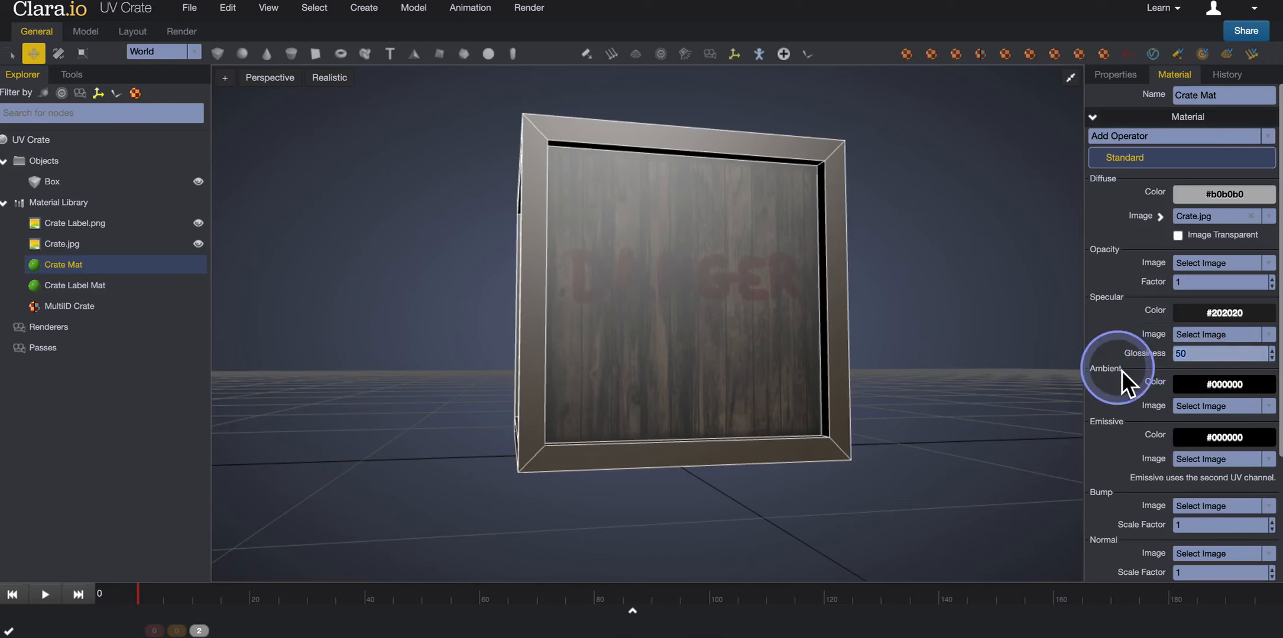
text(0)
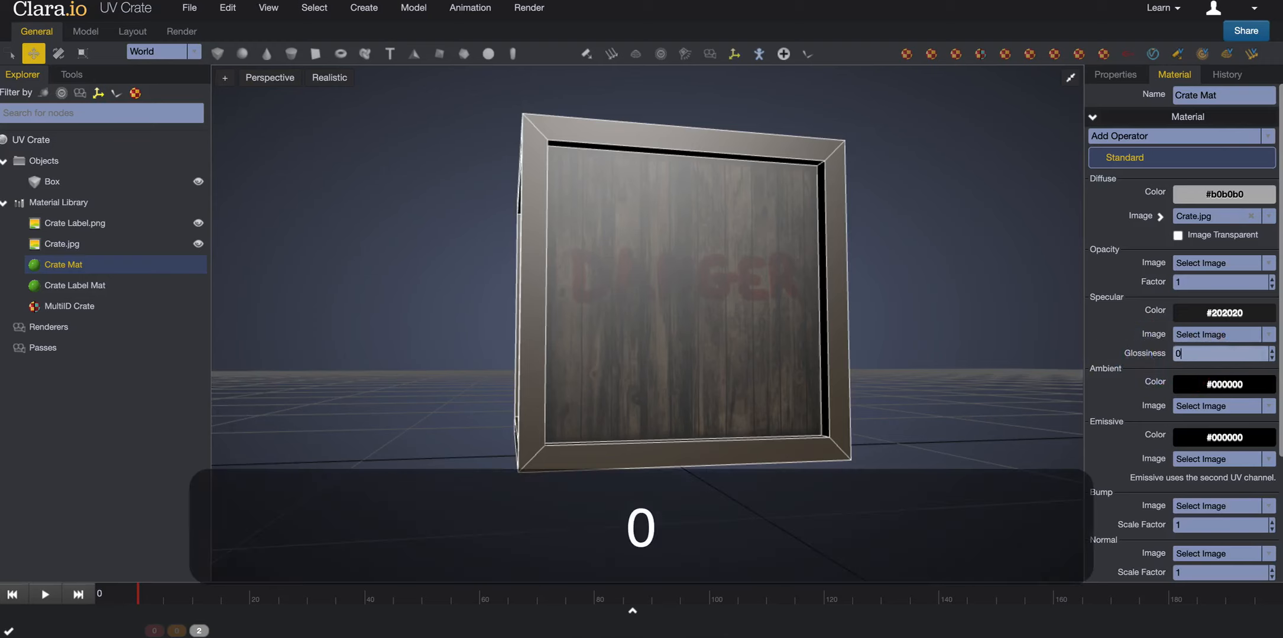
key(Return)
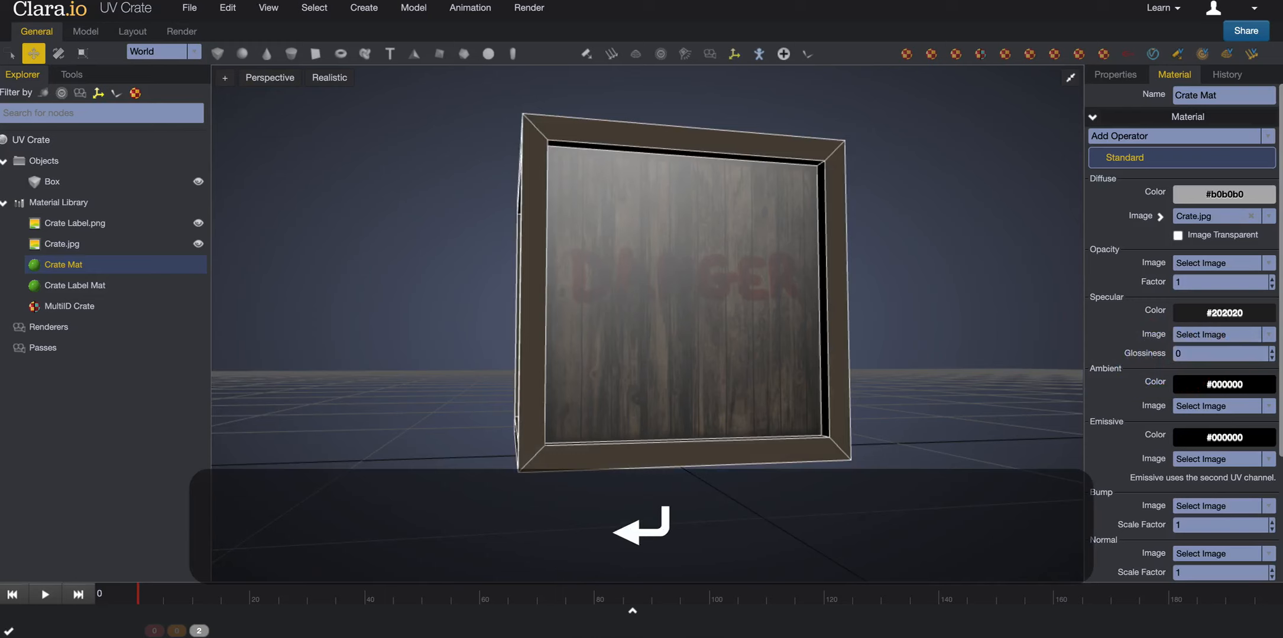
Step: Set the specular glossiness of Crate Label Mat to 0
click(88, 286)
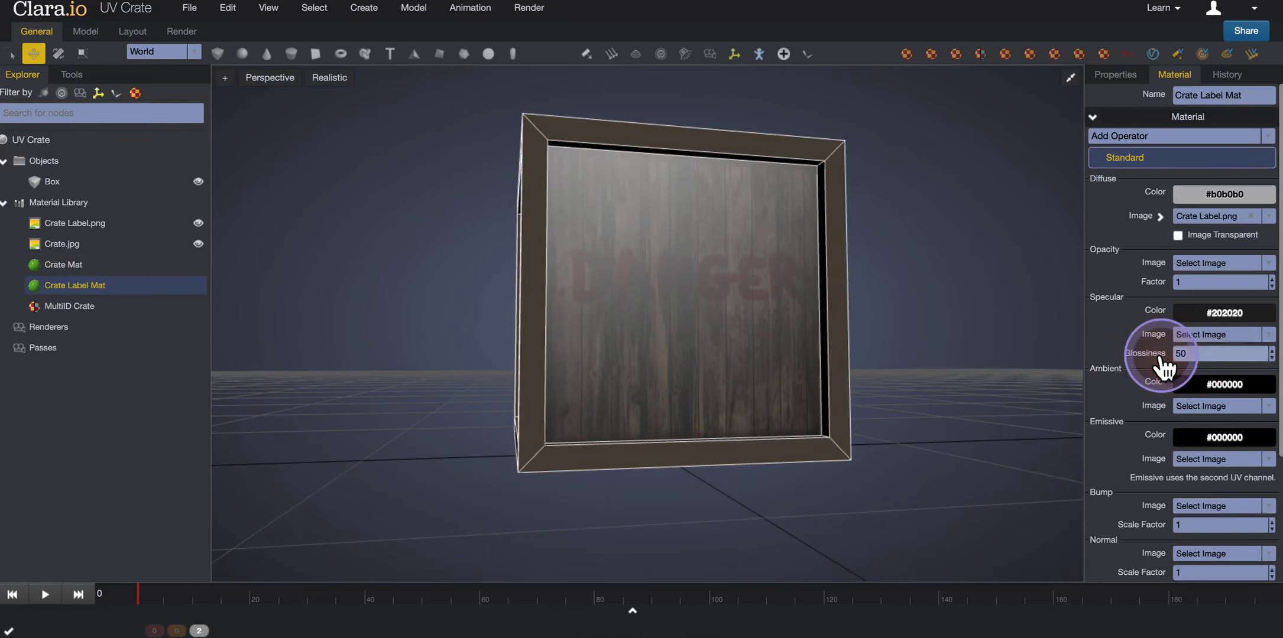
click(1165, 363)
text(0)
key(Return)
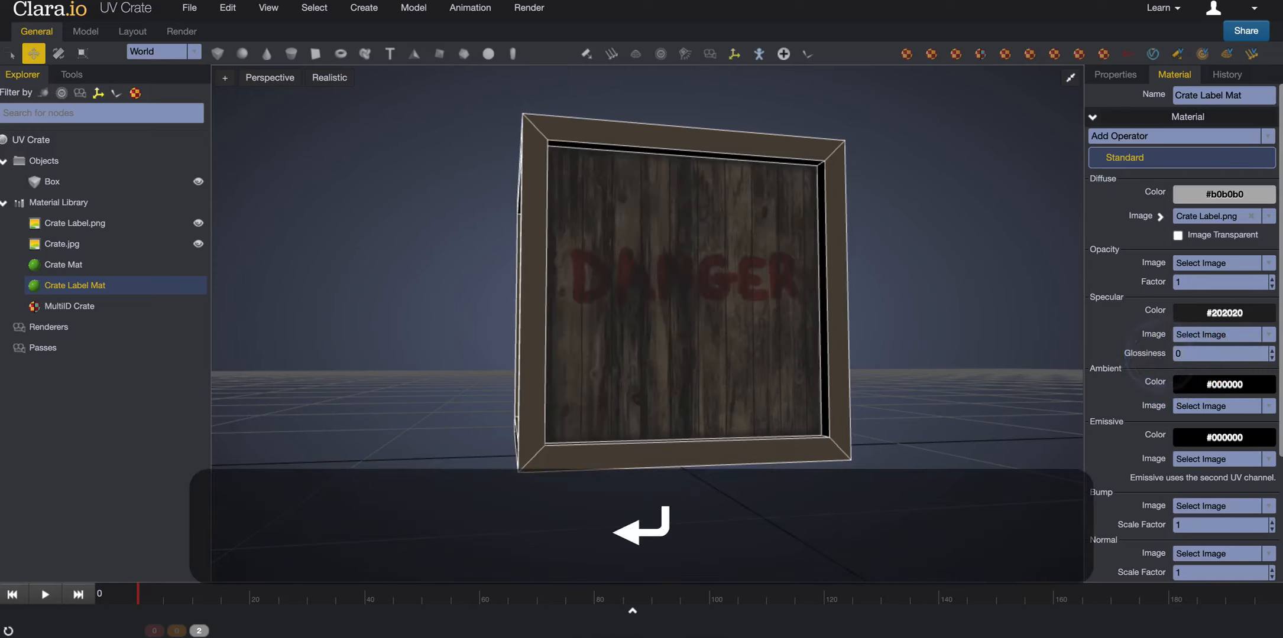
Step: Change the diffuse color of Crate Label Mat to white (#ffffff)
mouse_move(927, 245)
mouse_down()
mouse_move(944, 252)
mouse_move(926, 237)
mouse_up()
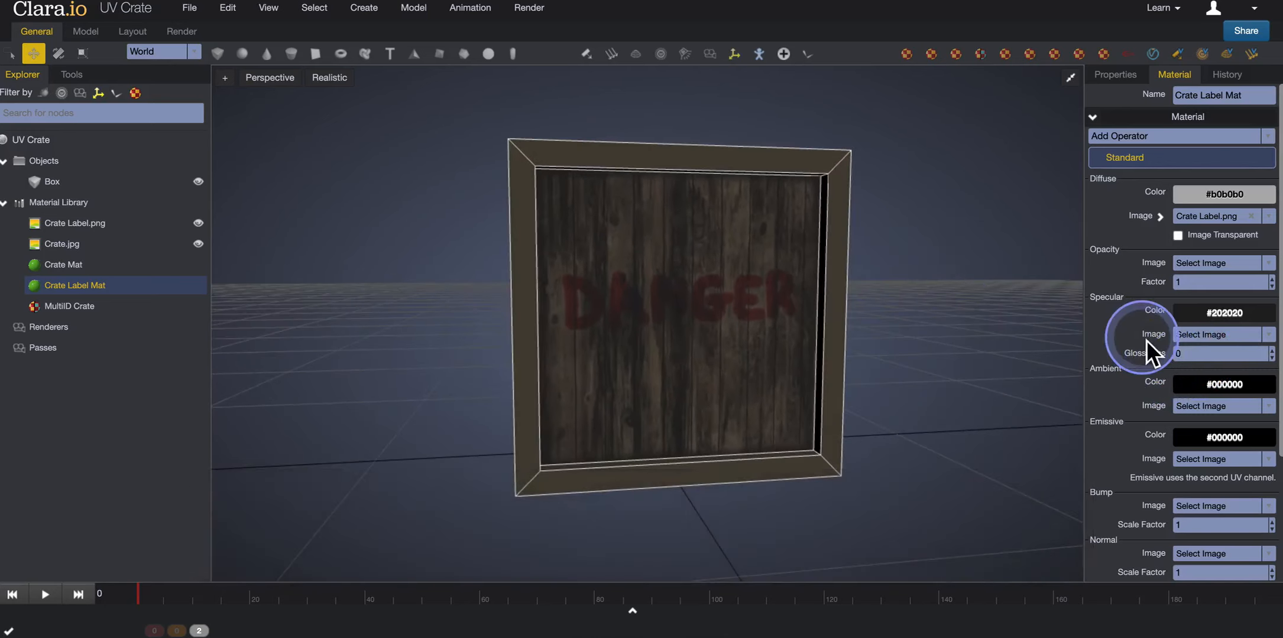
click(1227, 201)
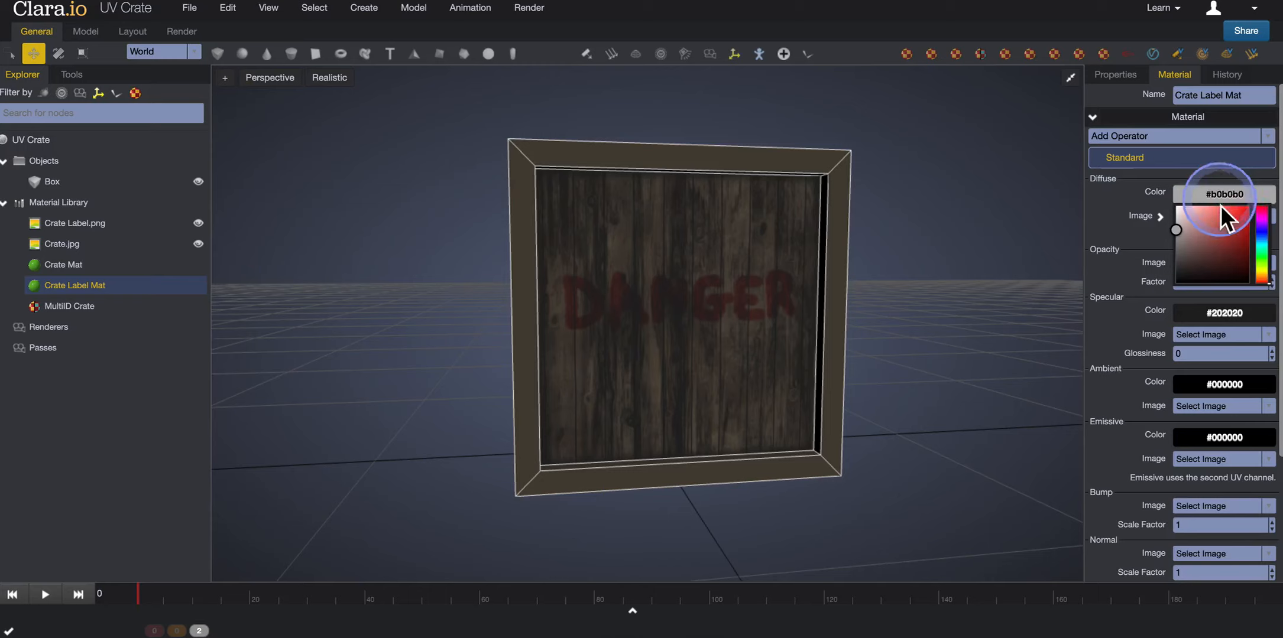
mouse_move(1184, 231)
mouse_down()
mouse_move(1196, 242)
mouse_move(1211, 217)
mouse_move(1236, 231)
mouse_move(1185, 265)
mouse_move(1182, 223)
mouse_move(1265, 236)
mouse_move(1265, 215)
mouse_move(1186, 221)
mouse_move(1166, 202)
mouse_up()
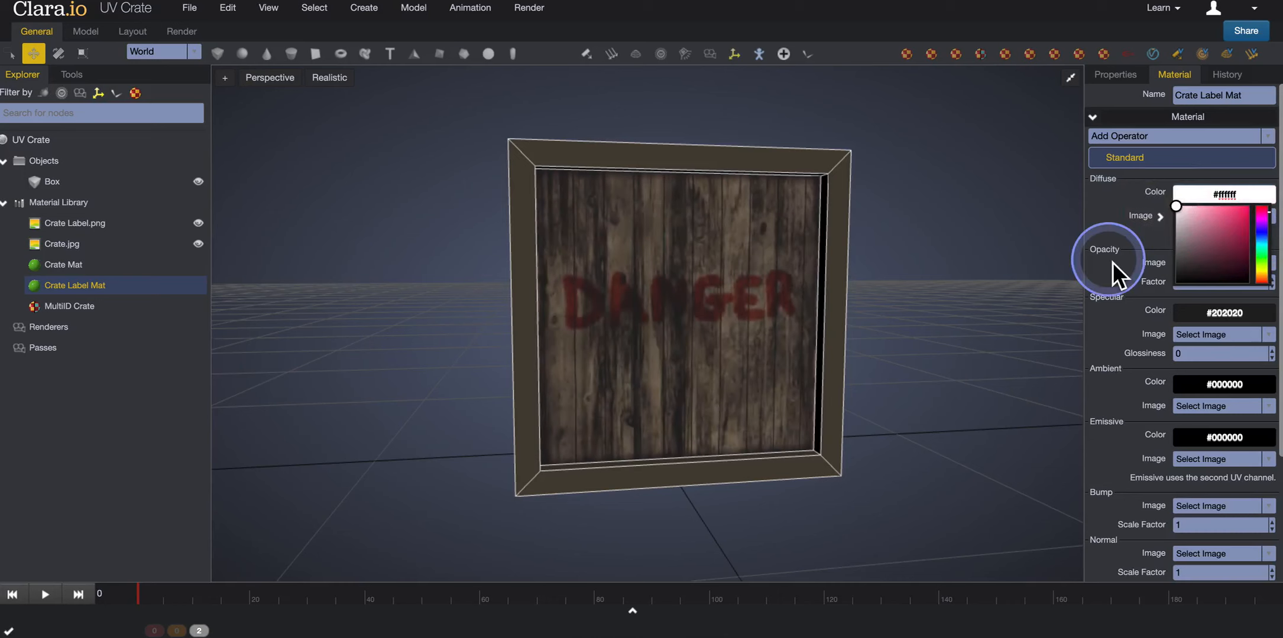
Step: Change the diffuse color of Crate Mat to white (#ffffff)
click(65, 265)
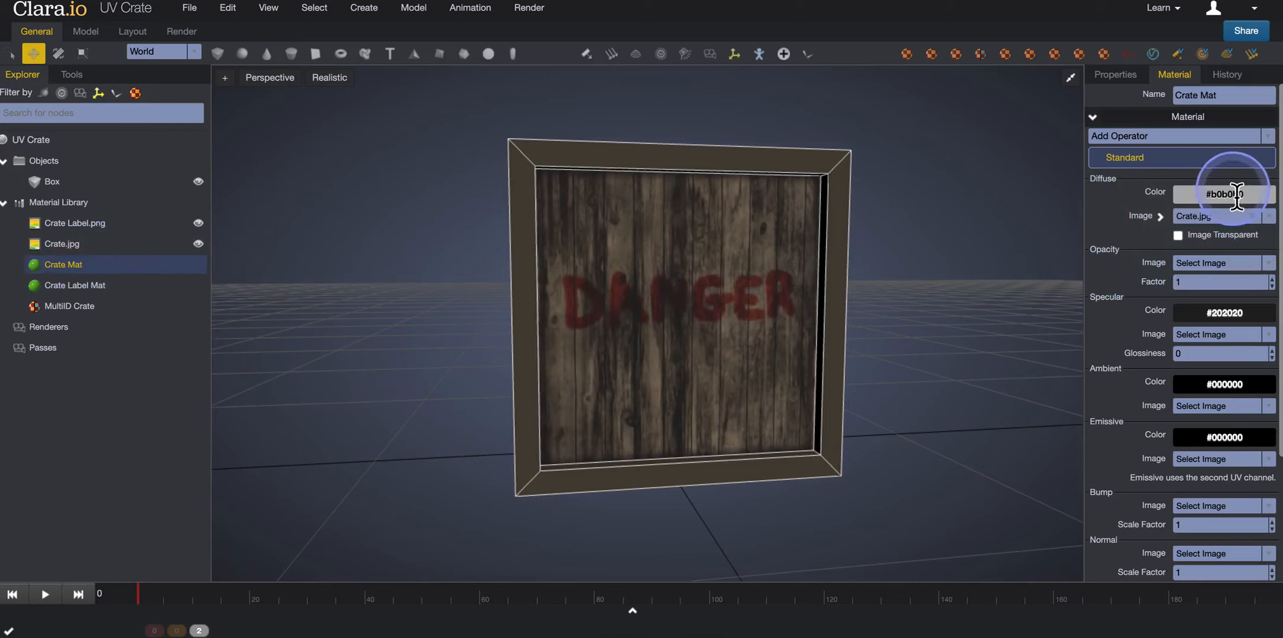
click(1235, 195)
drag(1176, 228, 1171, 202)
Step: Select the crate box in the viewport and inspect its textured sides
drag(932, 253, 940, 291)
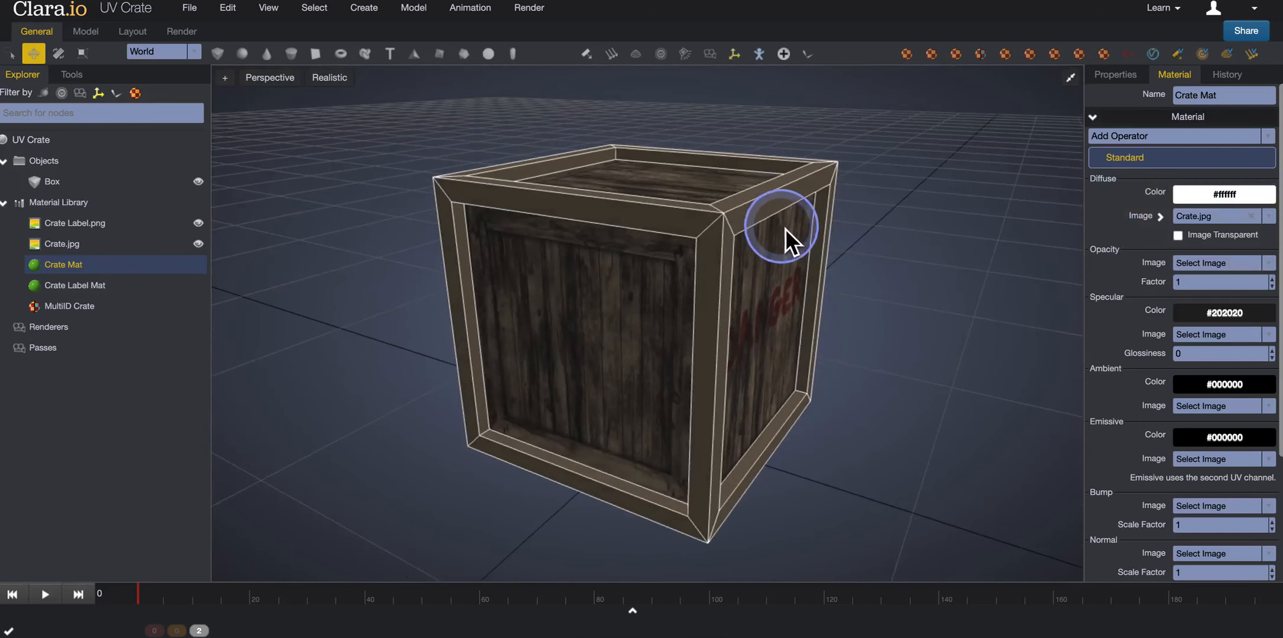
click(717, 225)
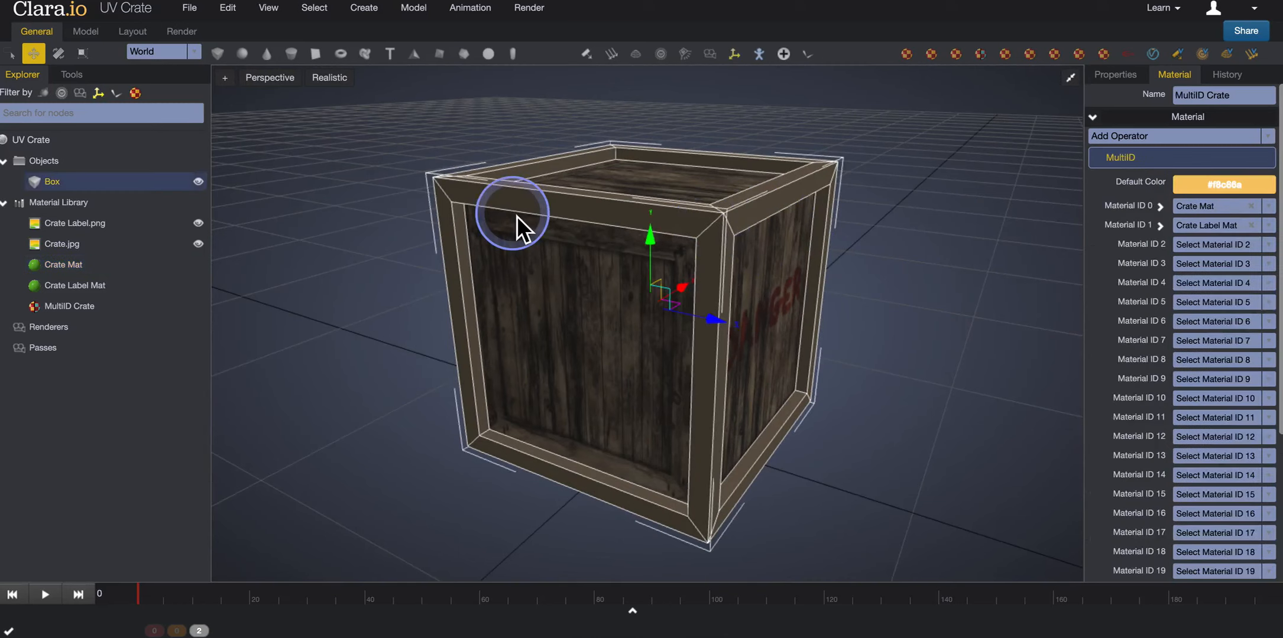
drag(879, 275, 853, 273)
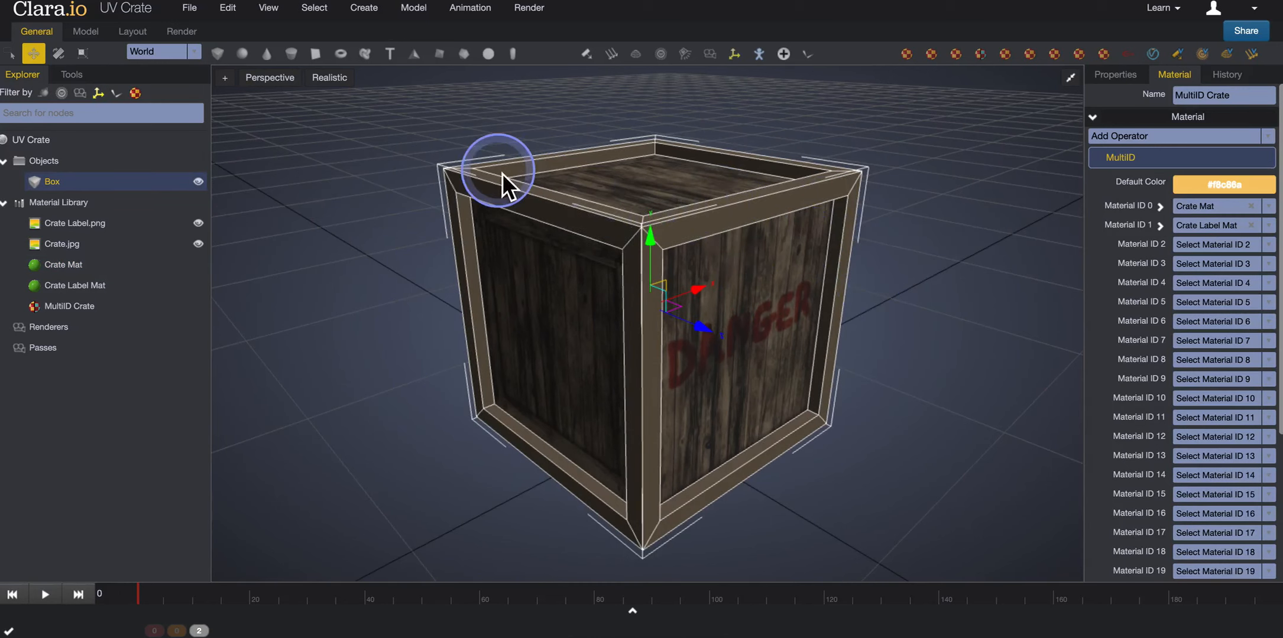
Step: Try applying a UV Map to the whole crate box in object mode
click(72, 75)
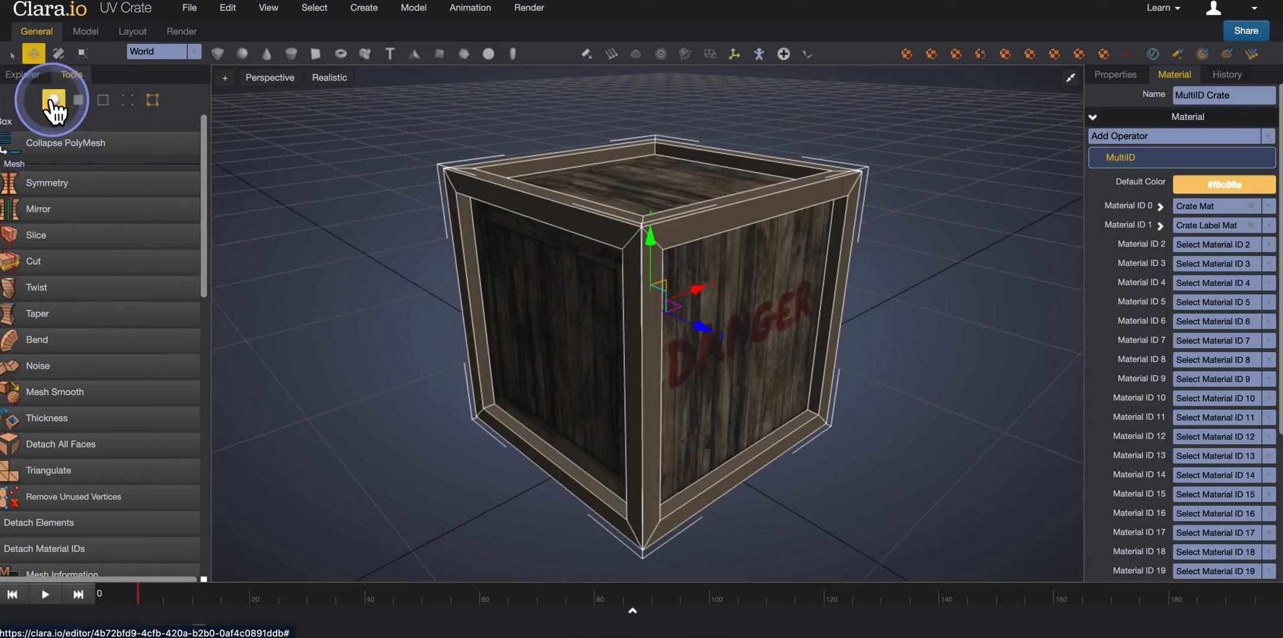
click(79, 101)
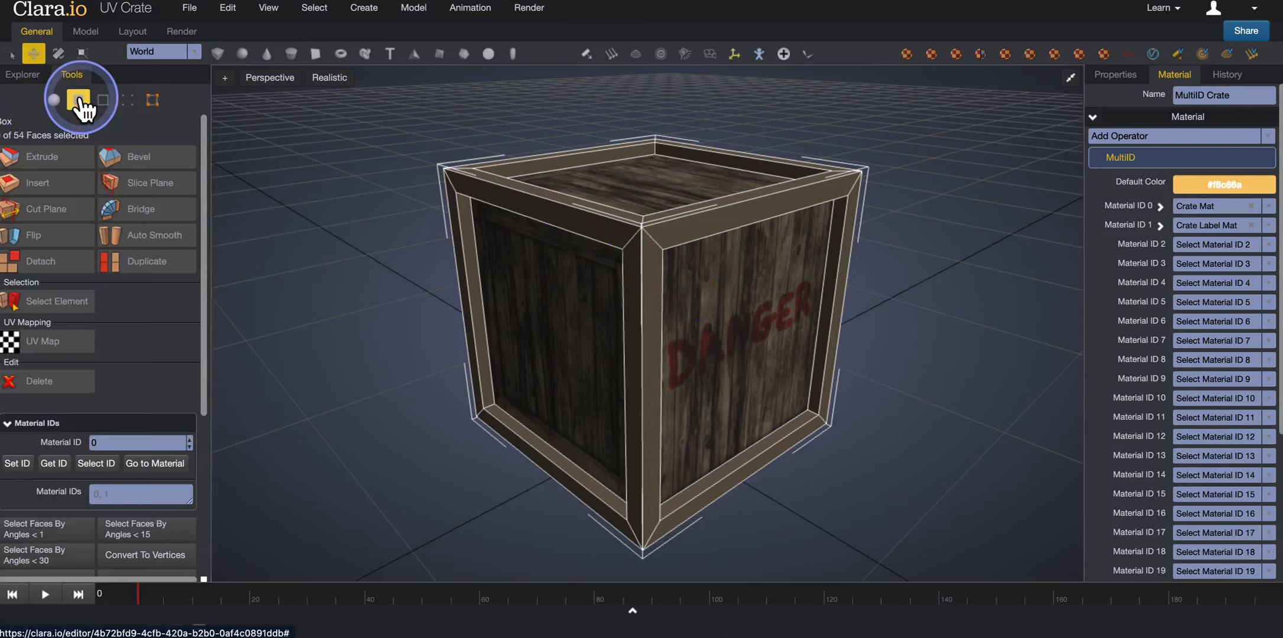
click(57, 101)
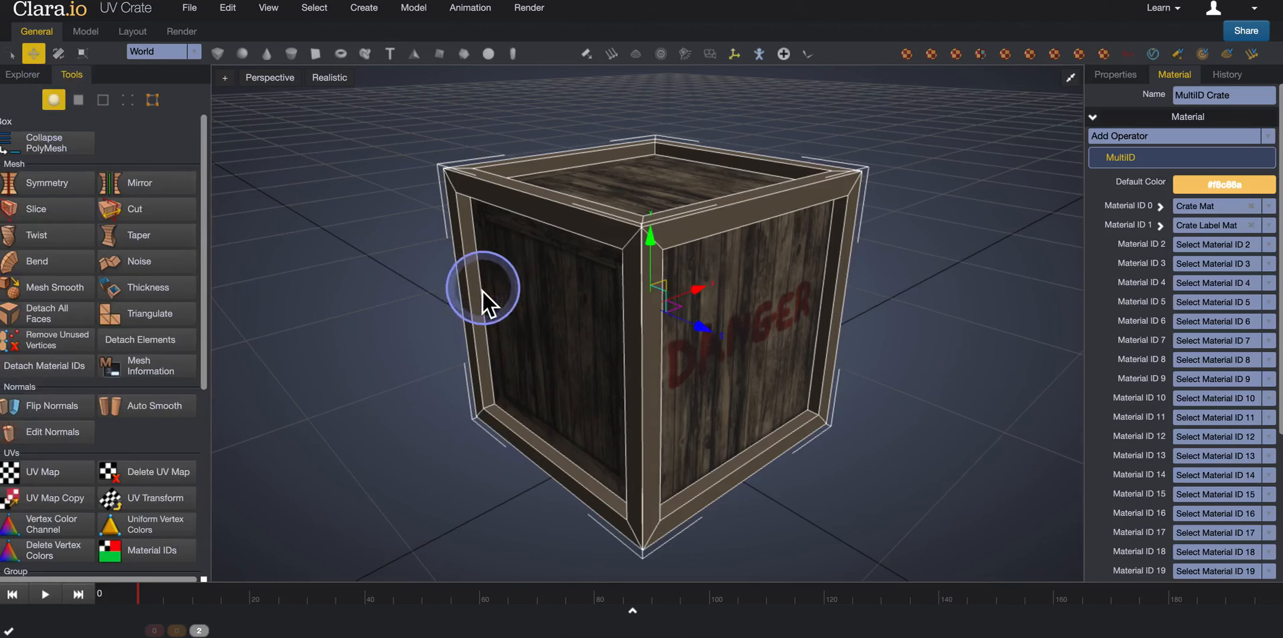
scroll(139, 309, down, 3)
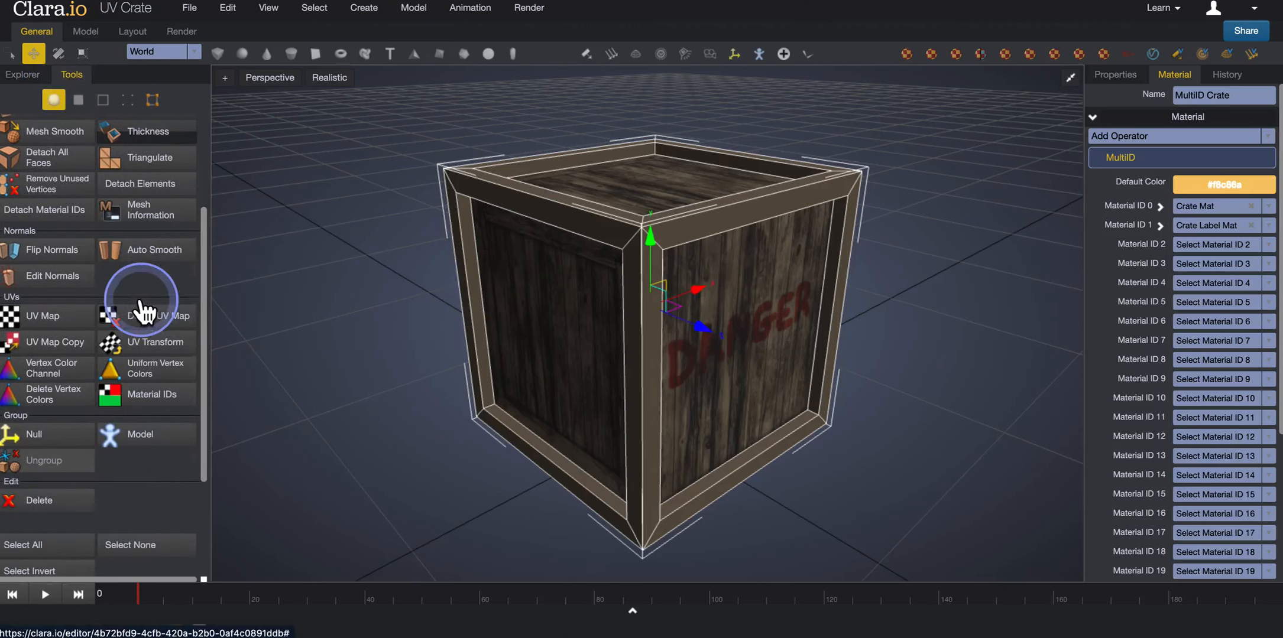
scroll(141, 308, down, 1)
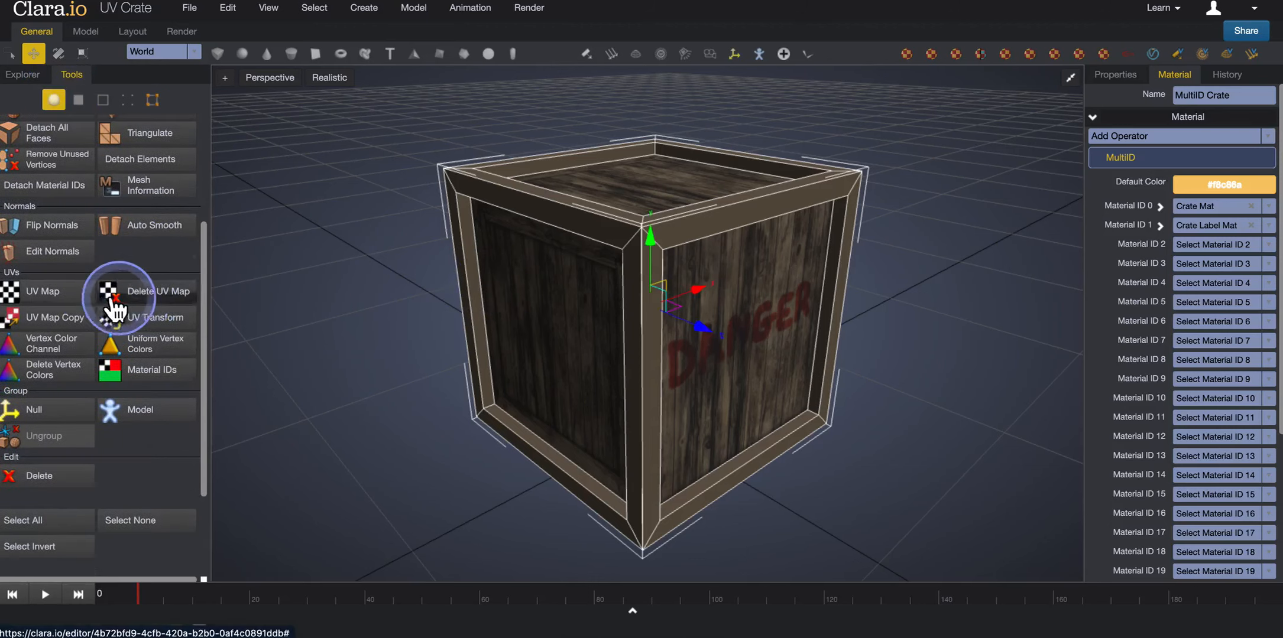
click(52, 298)
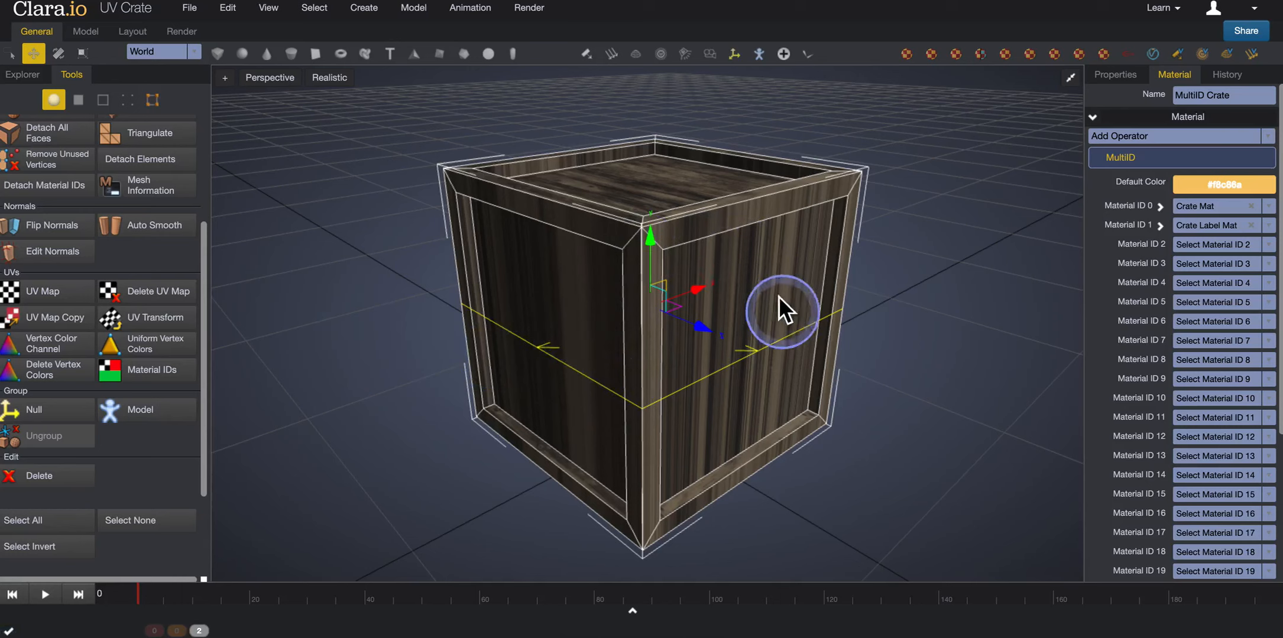
mouse_move(730, 298)
middle_down()
mouse_move(792, 275)
mouse_move(719, 291)
middle_up()
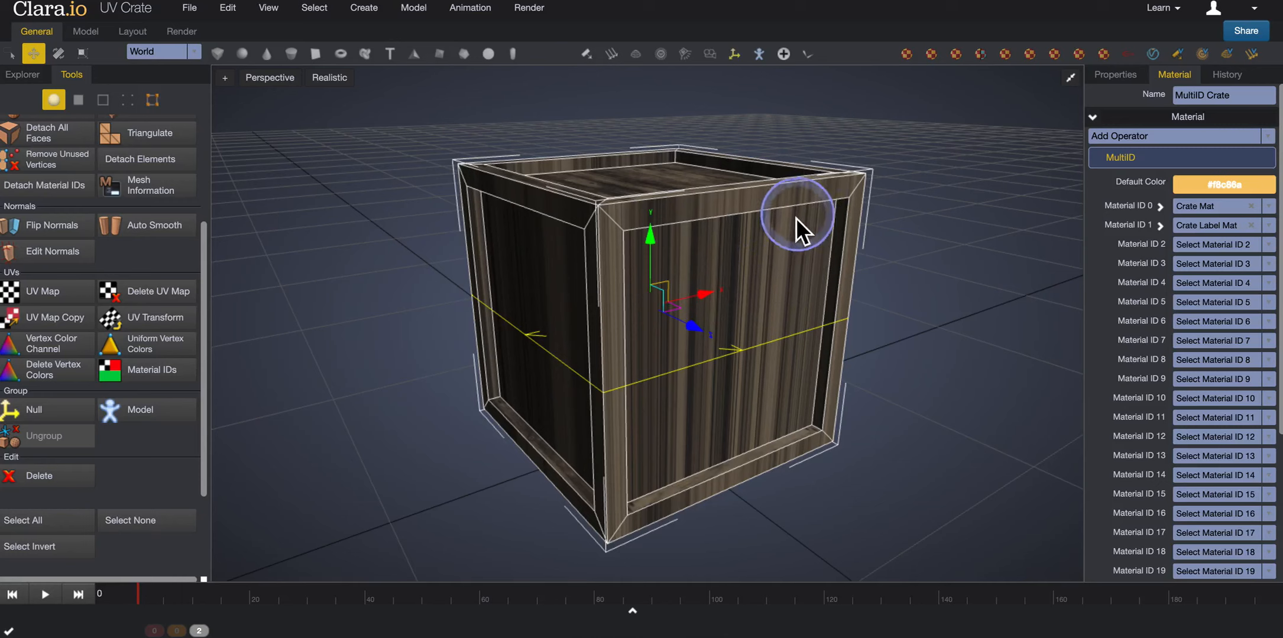
Step: Delete the UV Map operator from the box's operator stack
click(1123, 77)
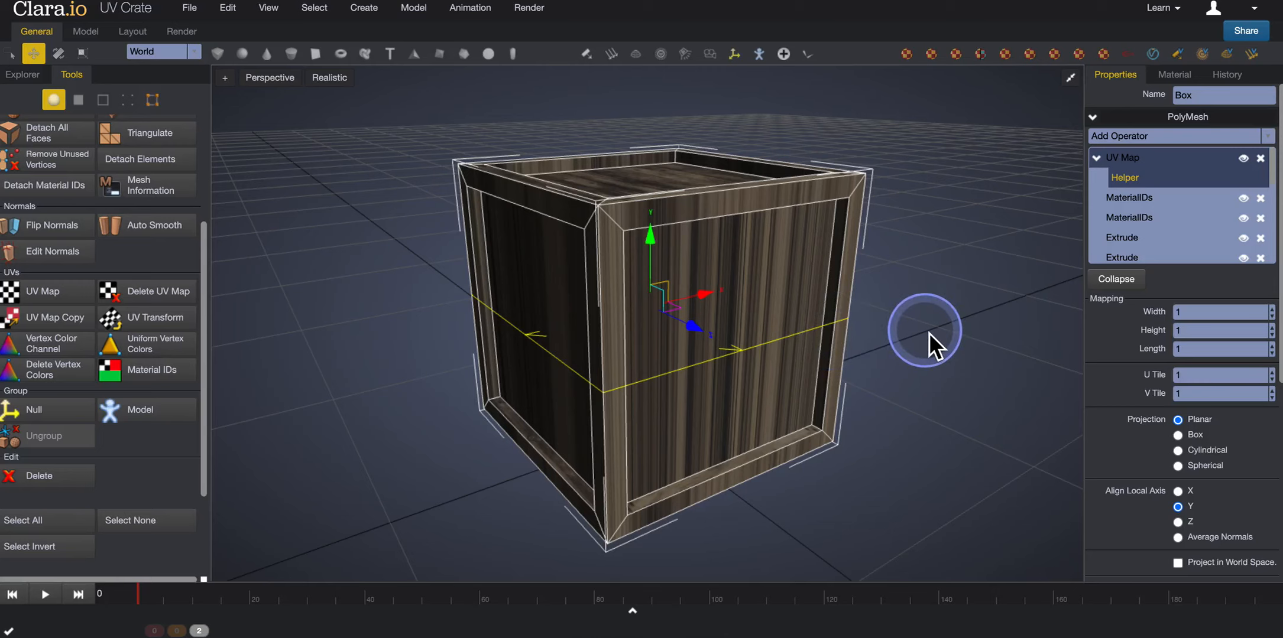
drag(961, 312, 966, 320)
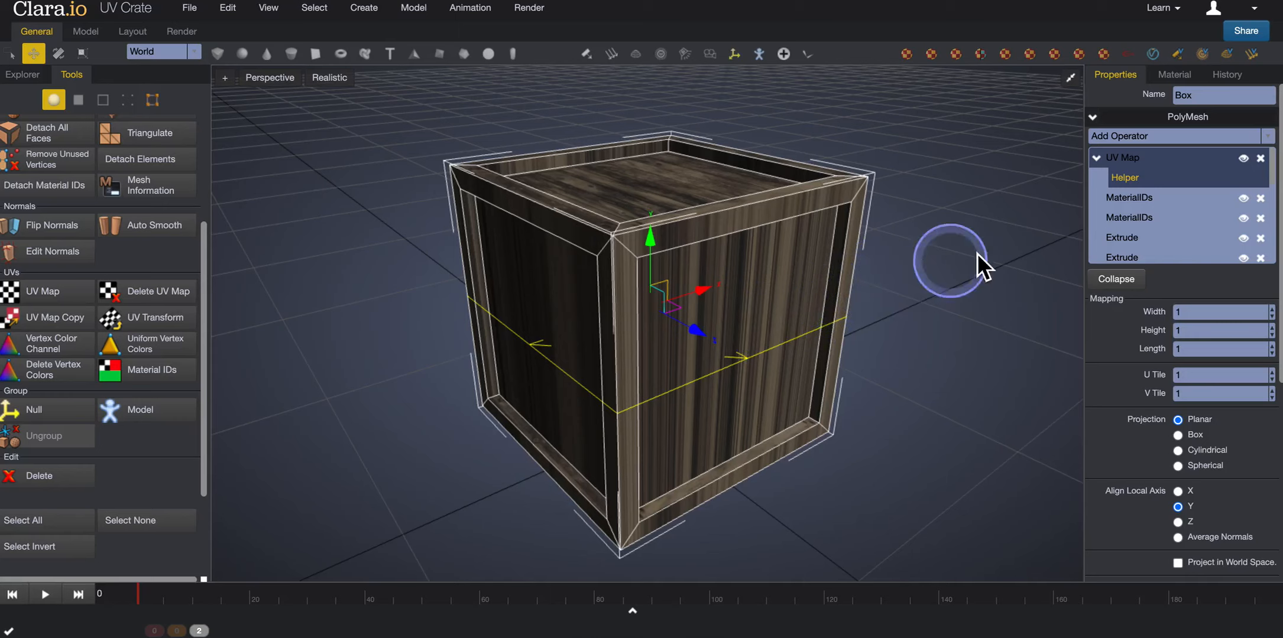
click(1126, 160)
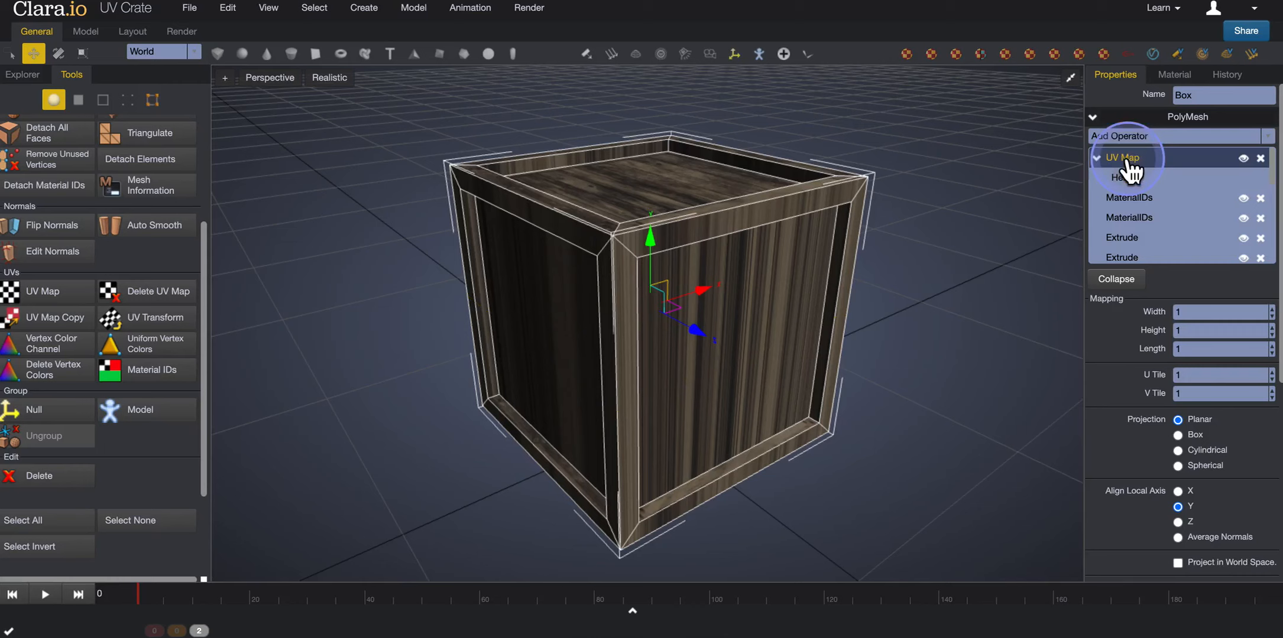
click(1261, 159)
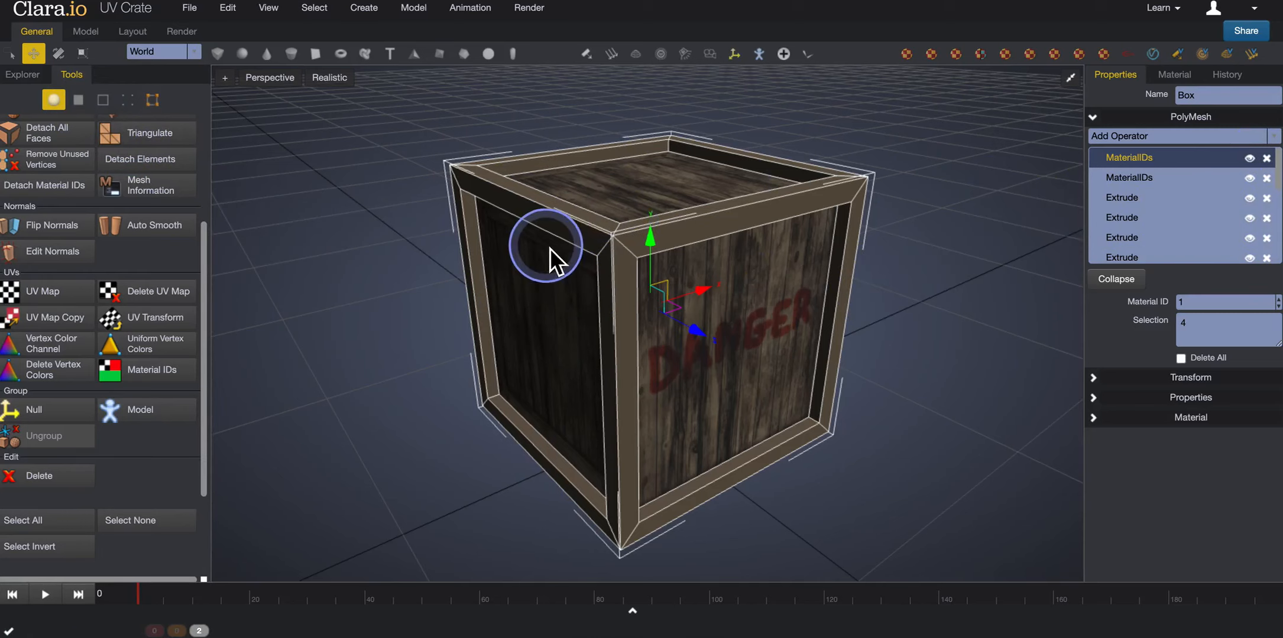
Step: In face mode, select the crate's faces by Material ID 0 and apply a UV Map to only those faces
click(82, 100)
scroll(125, 260, down, 5)
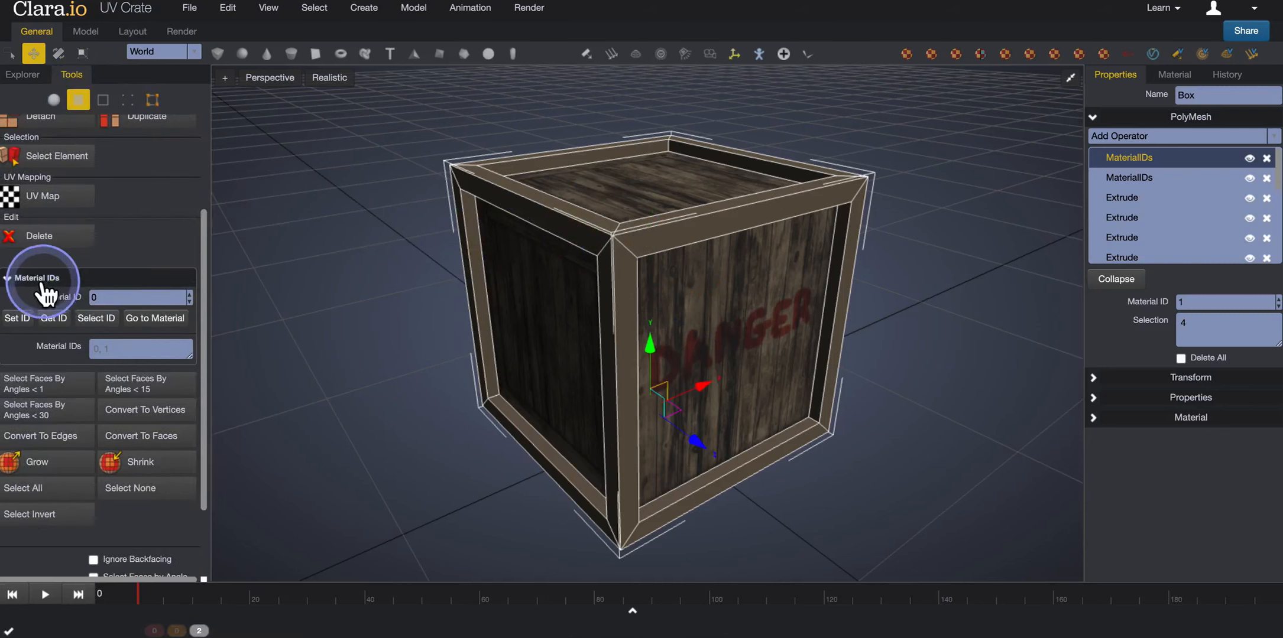
click(54, 318)
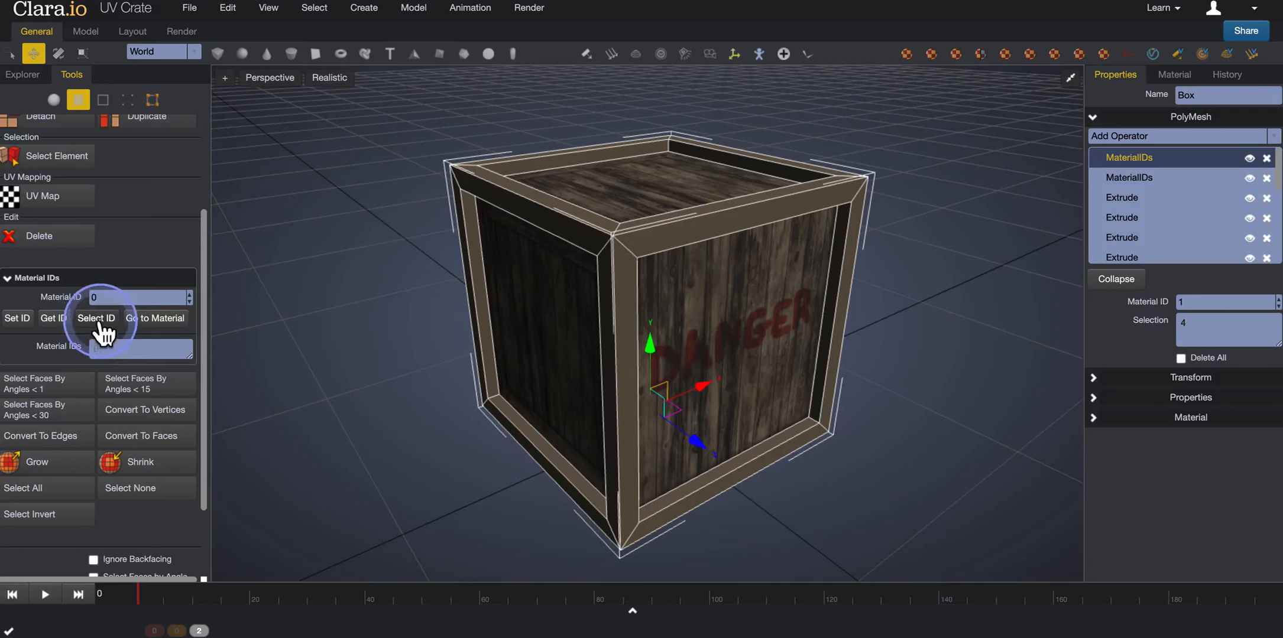
click(101, 322)
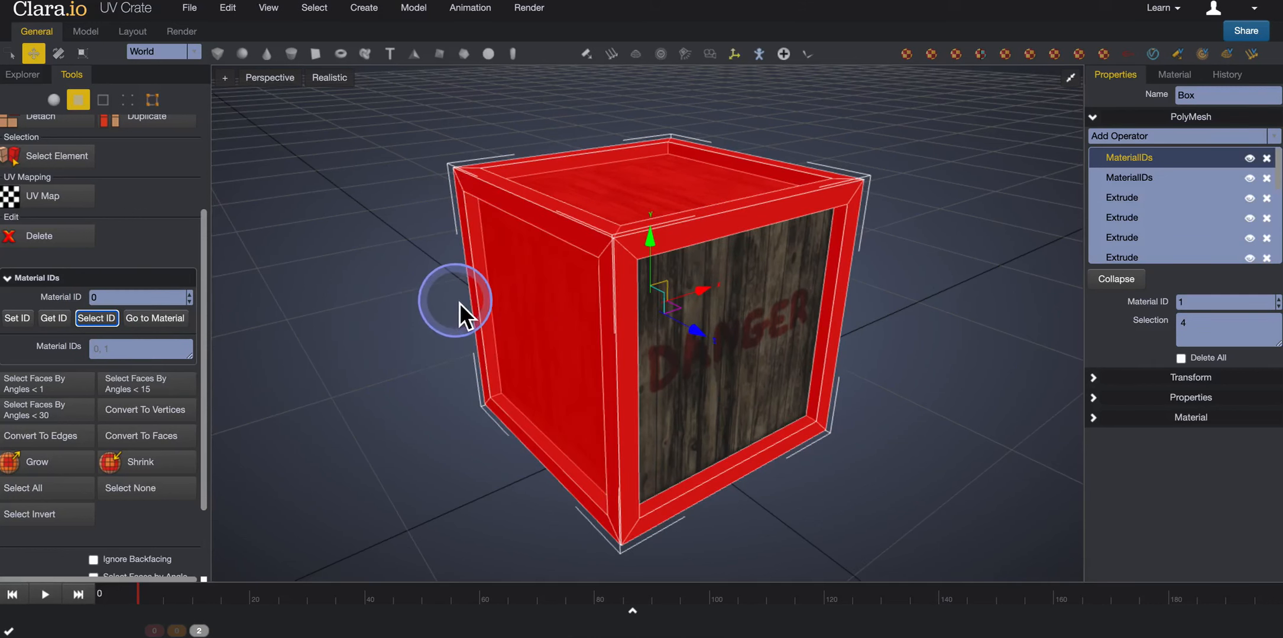
scroll(101, 209, up, 3)
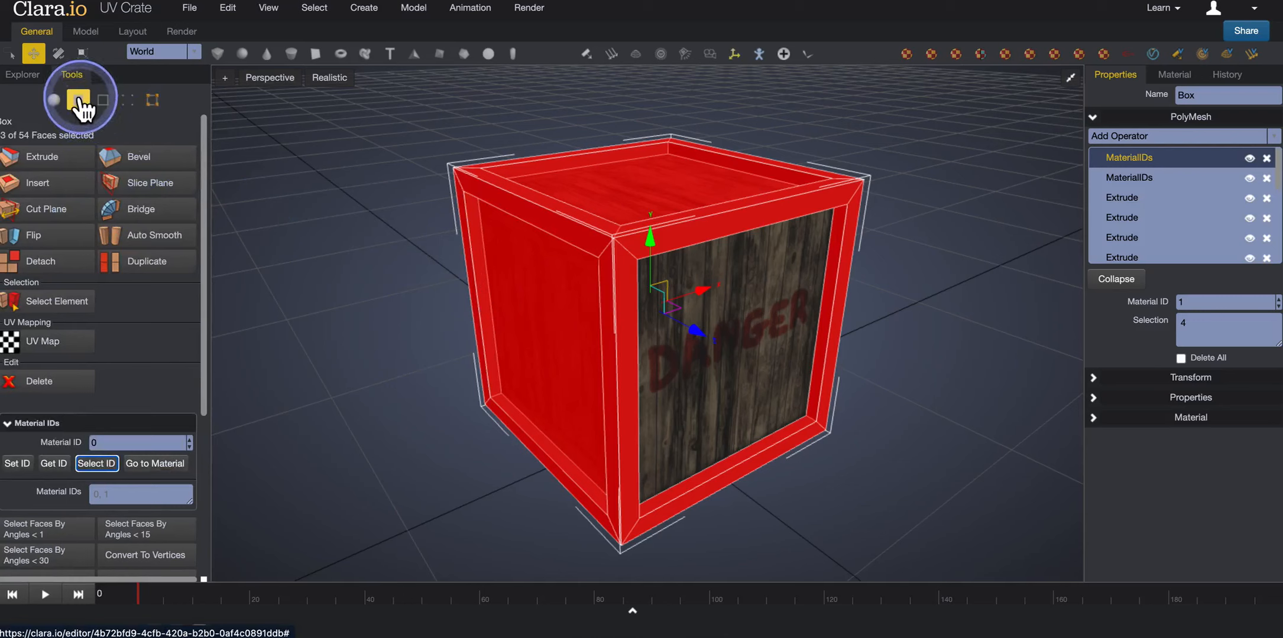
scroll(136, 301, down, 1)
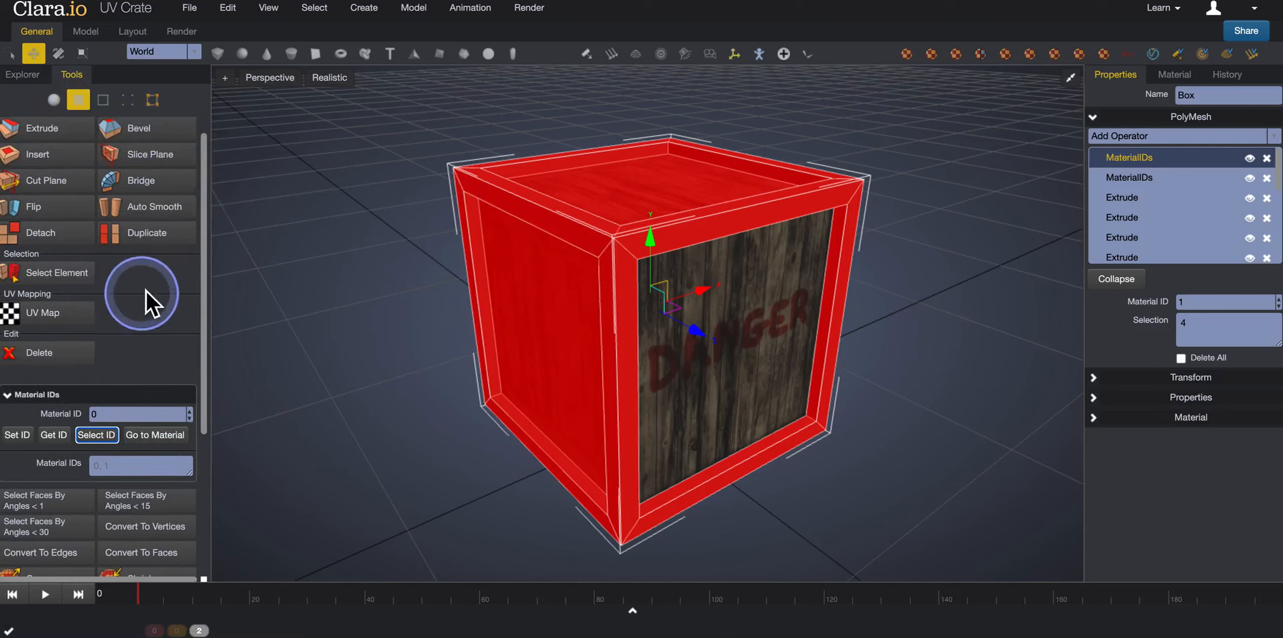
click(44, 319)
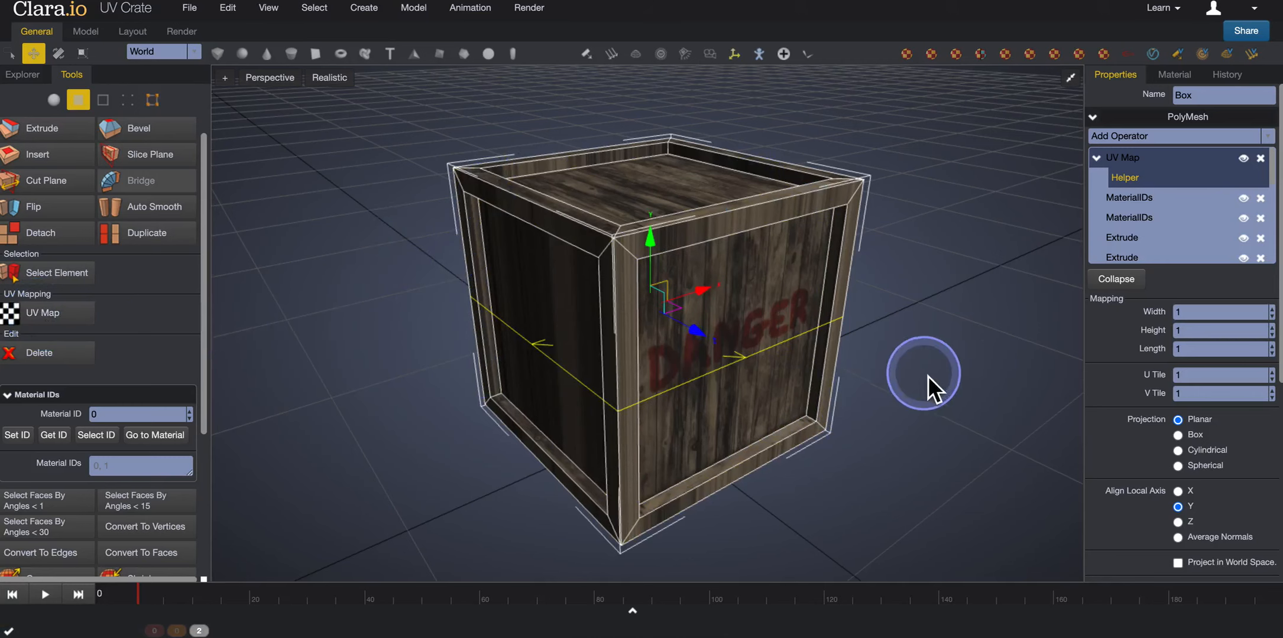
middle_drag(919, 350, 952, 307)
click(739, 170)
click(760, 159)
click(880, 231)
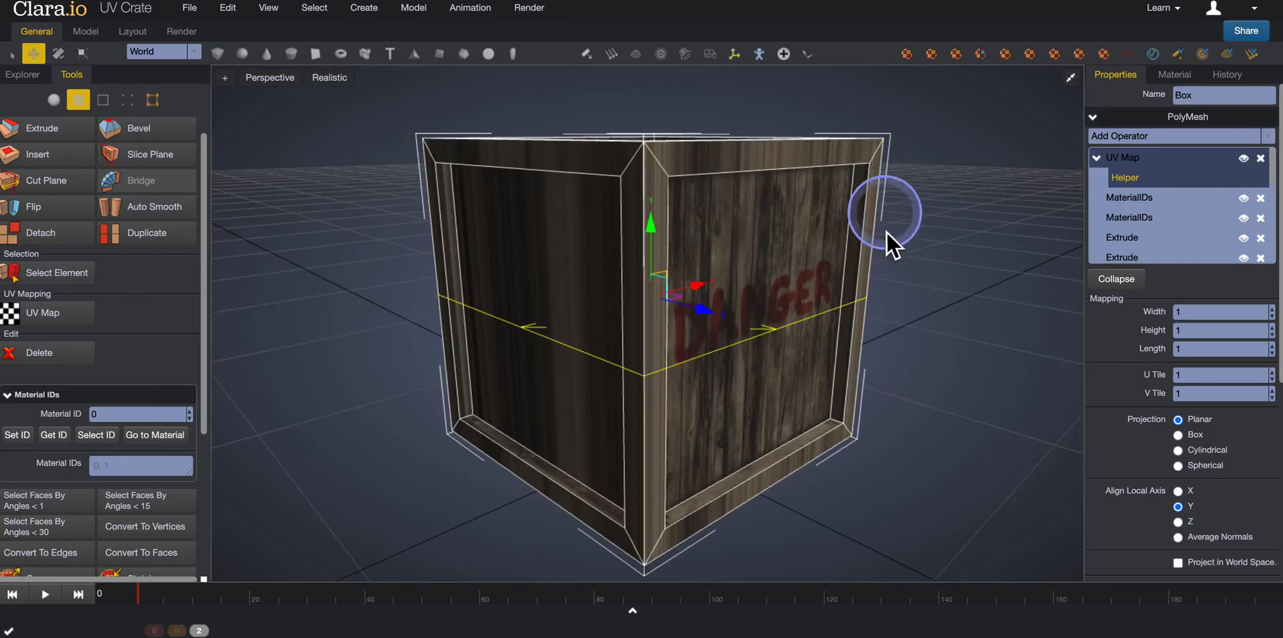
Step: Inspect how the Y-aligned planar projection maps the wood texture on the crate's side panels and frame
click(853, 440)
click(677, 503)
click(641, 164)
click(807, 245)
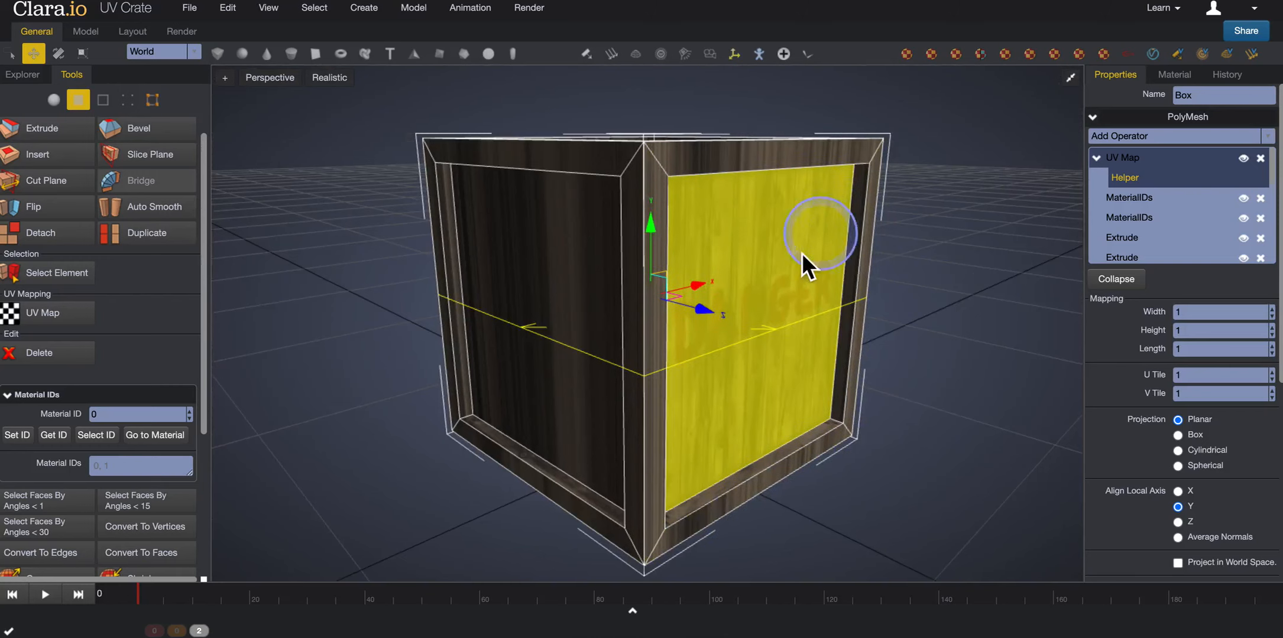
click(830, 270)
click(1091, 253)
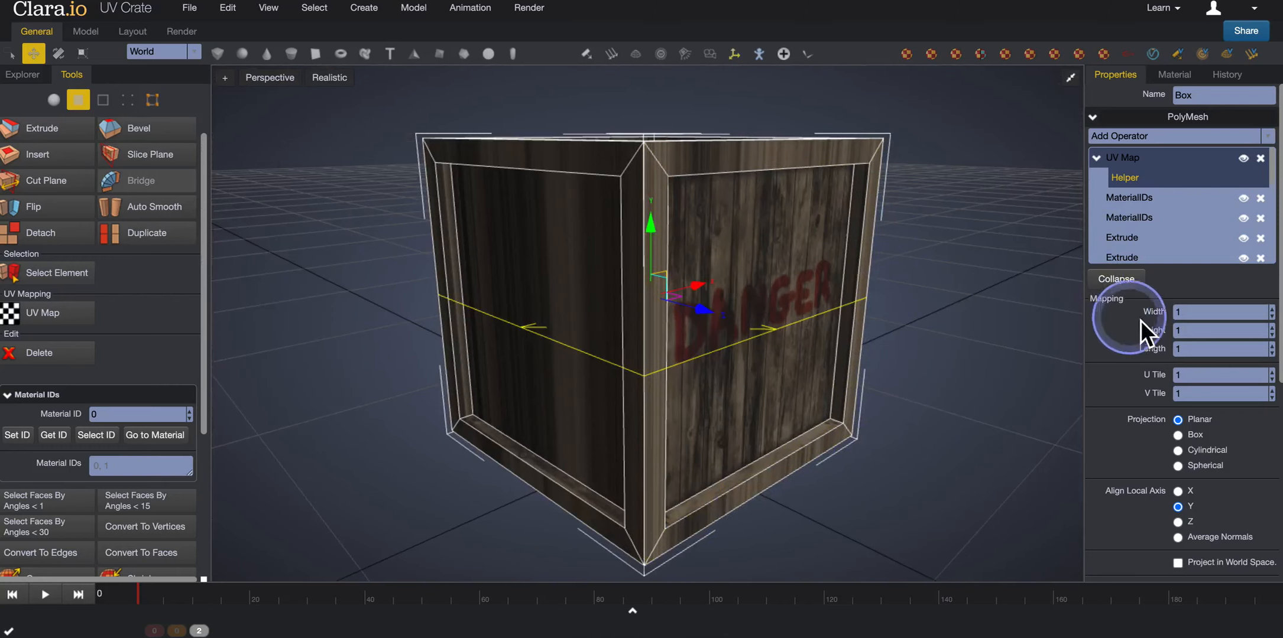
scroll(1123, 320, down, 3)
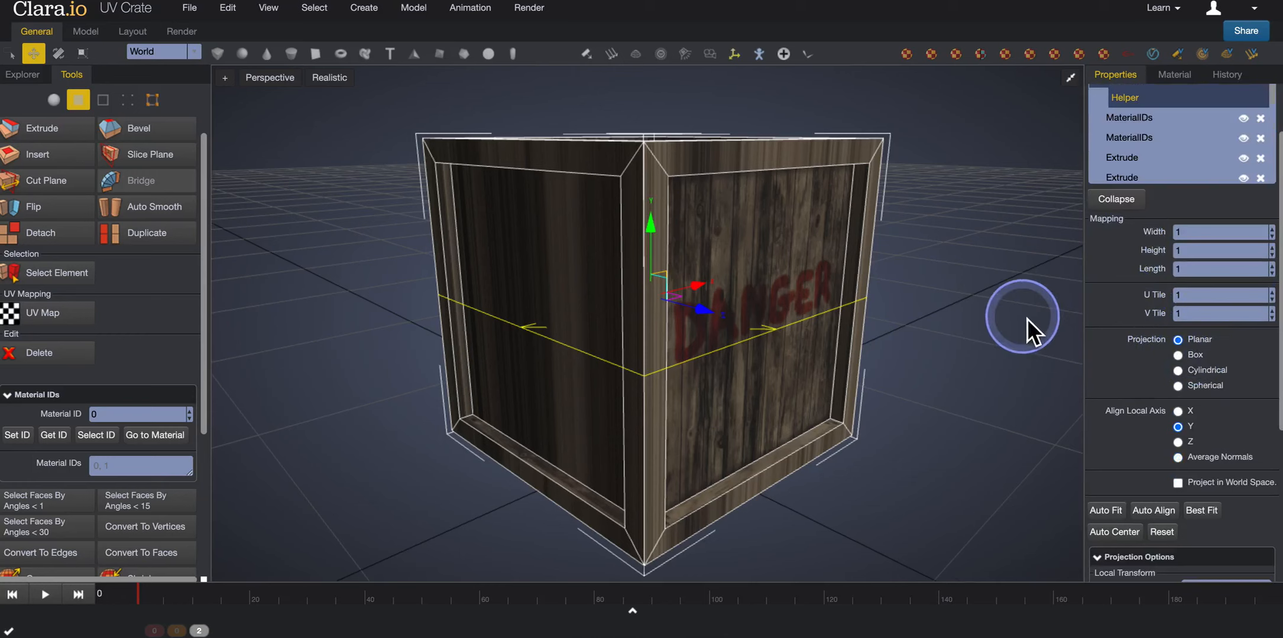
middle_drag(1027, 319, 1063, 316)
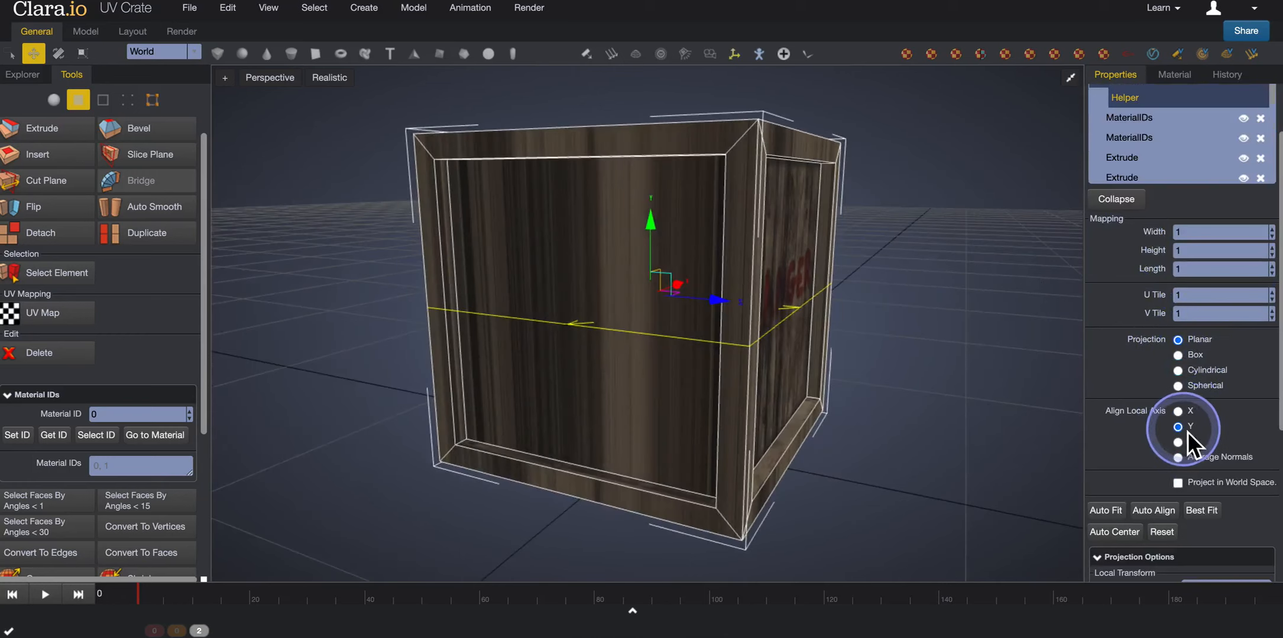
click(735, 326)
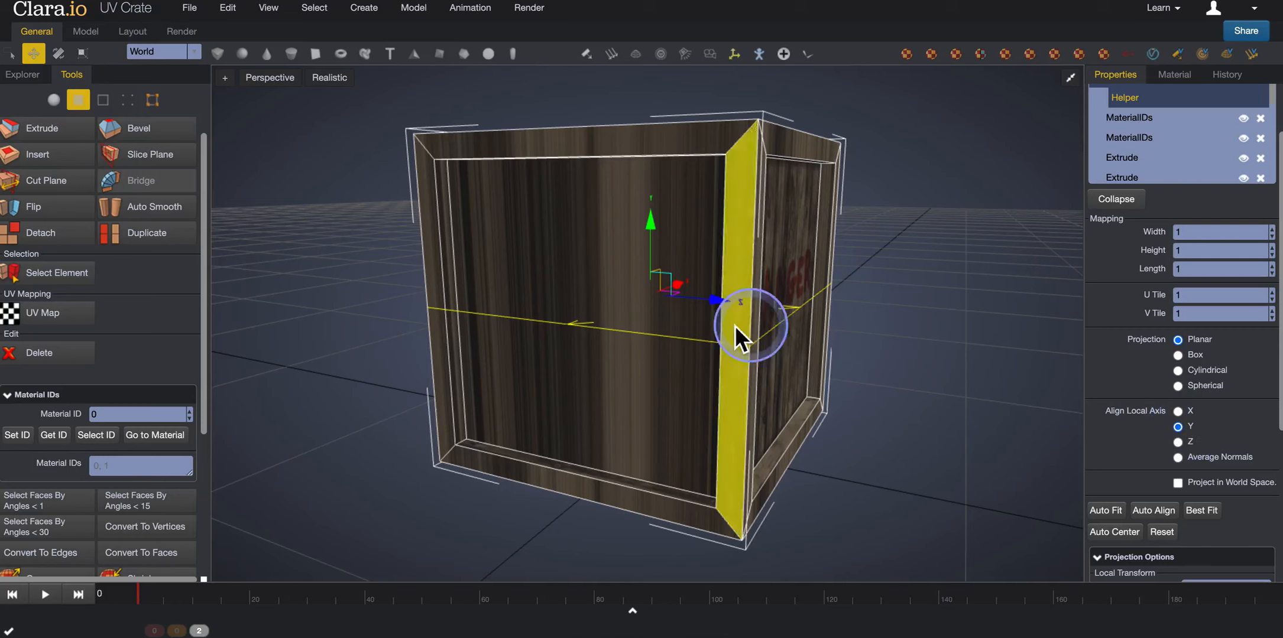
click(651, 209)
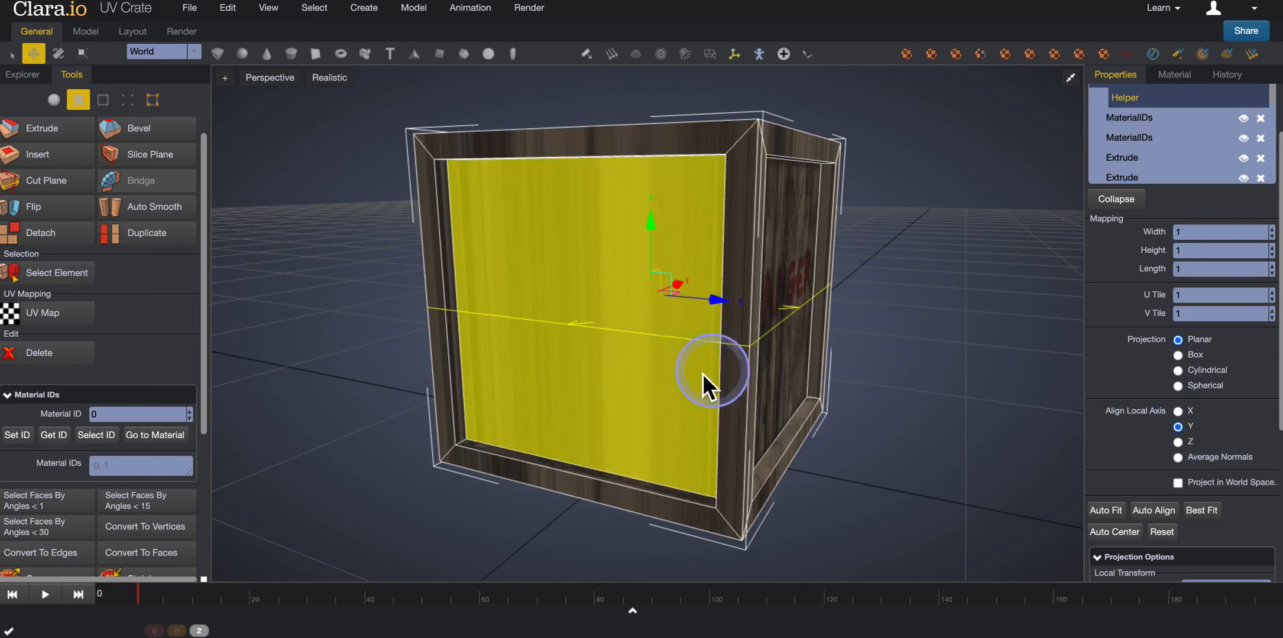
Step: Try aligning the planar UV projection to the local X axis and check it on the crate's top and sides
click(1177, 411)
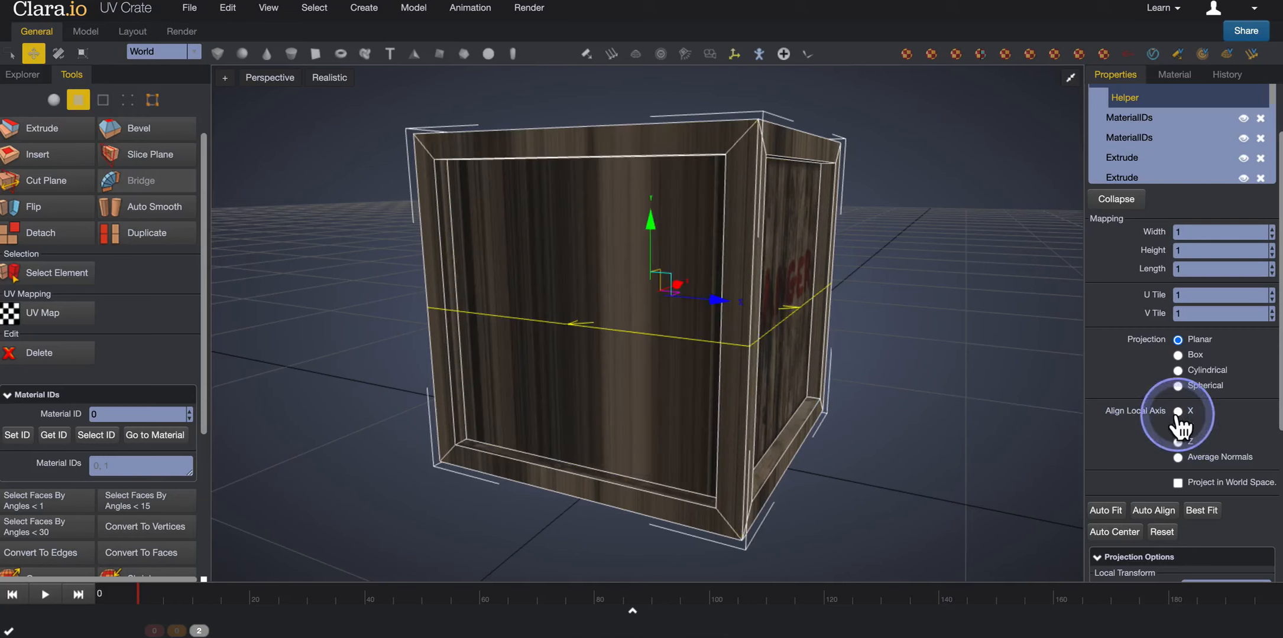
drag(973, 406, 937, 484)
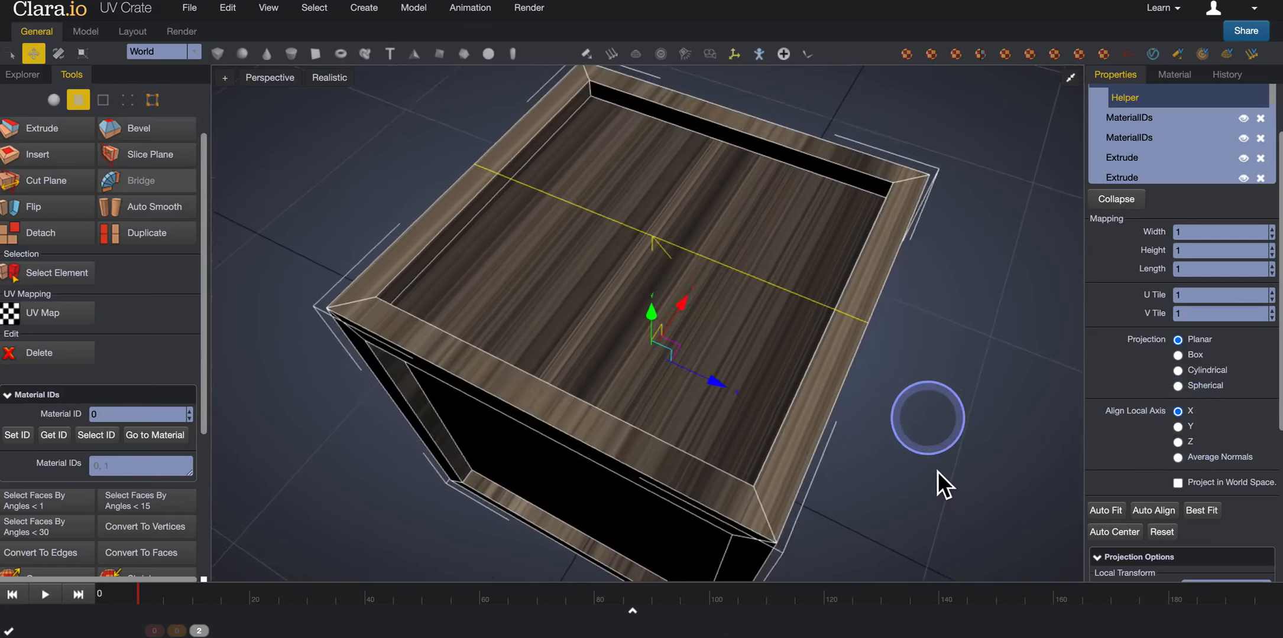
click(691, 332)
drag(983, 418, 987, 347)
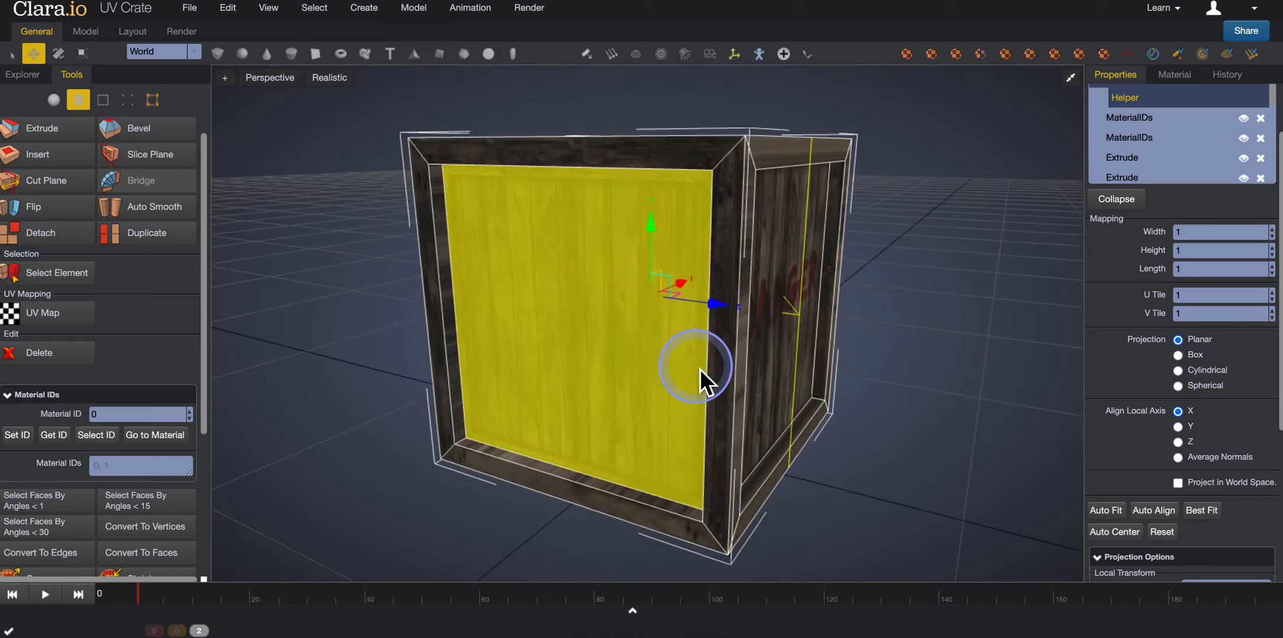
drag(959, 437, 923, 469)
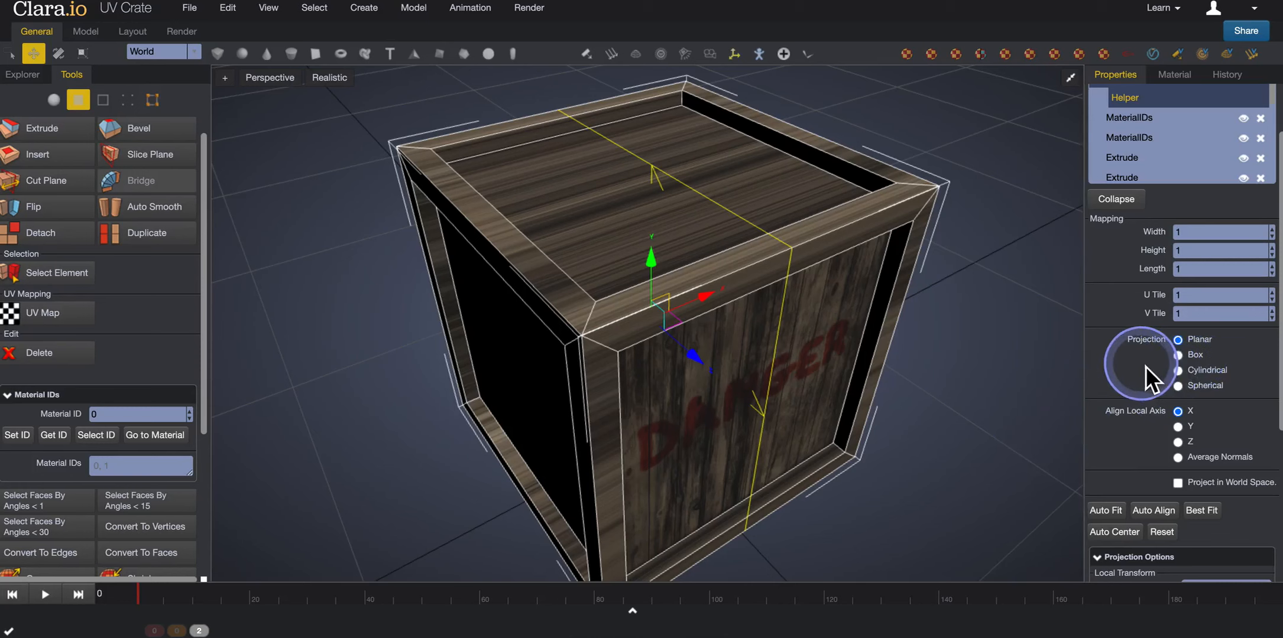
Step: Try Auto Fit and Auto Align on the UV Map projection and check the crate from several angles
scroll(1146, 366, down, 2)
right_drag(982, 375, 991, 350)
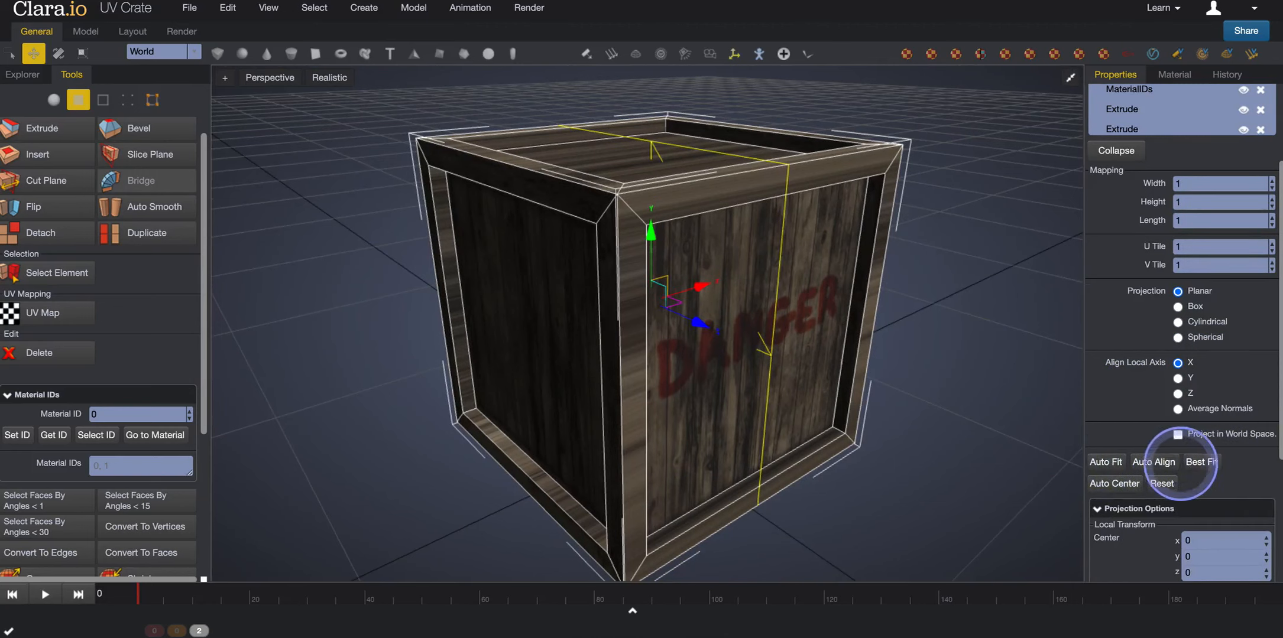
click(1105, 462)
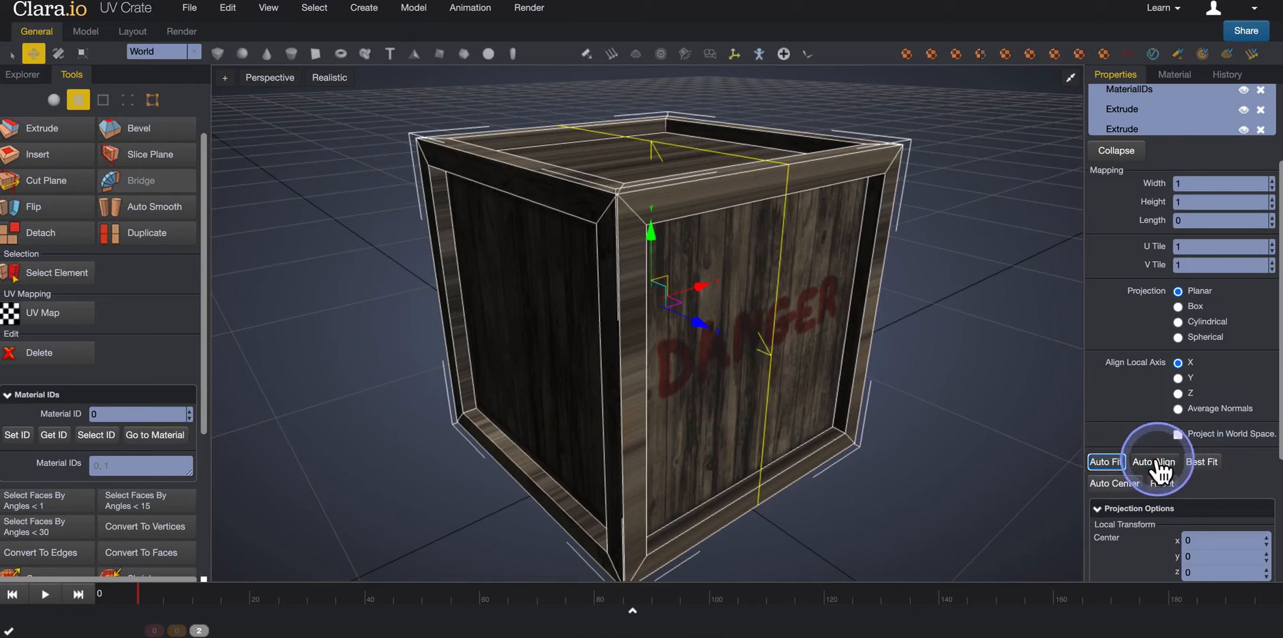
click(1156, 464)
mouse_move(961, 385)
middle_down()
mouse_move(1001, 361)
mouse_move(998, 409)
mouse_move(967, 388)
middle_up()
click(632, 366)
middle_drag(891, 378, 906, 278)
Step: Try the Best Fit, Auto Fit and Auto Center options on the crate's planar UV projection
click(1109, 465)
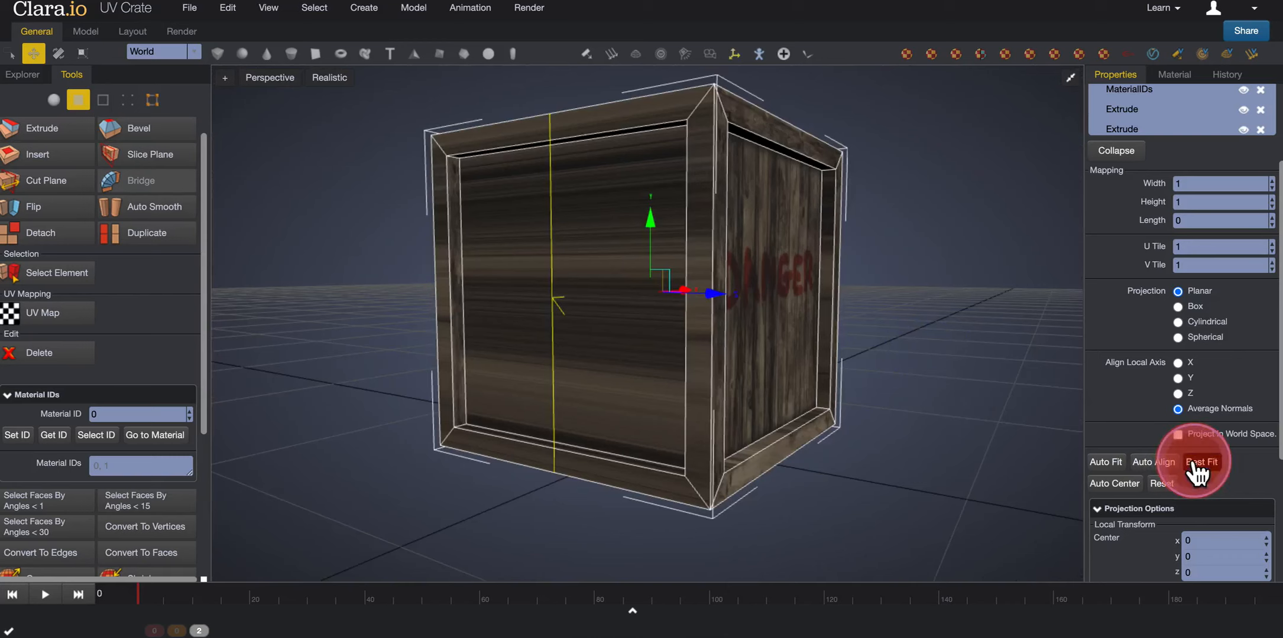
click(1109, 463)
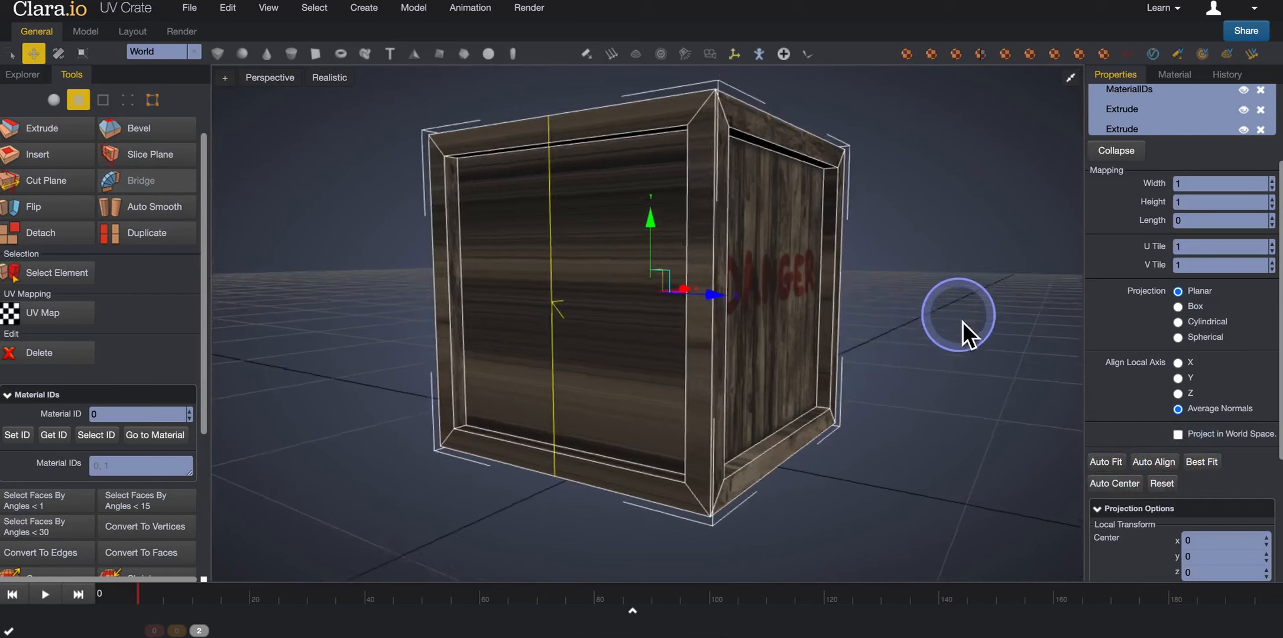
middle_drag(962, 322, 956, 374)
click(1125, 491)
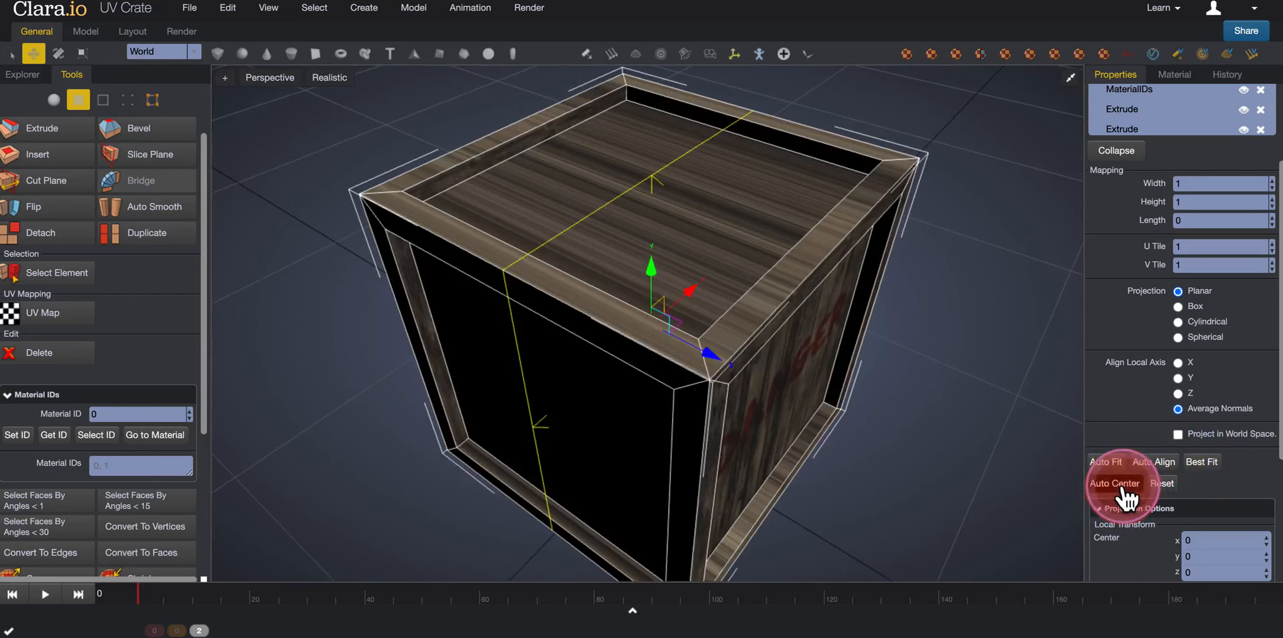
click(1135, 466)
click(1112, 464)
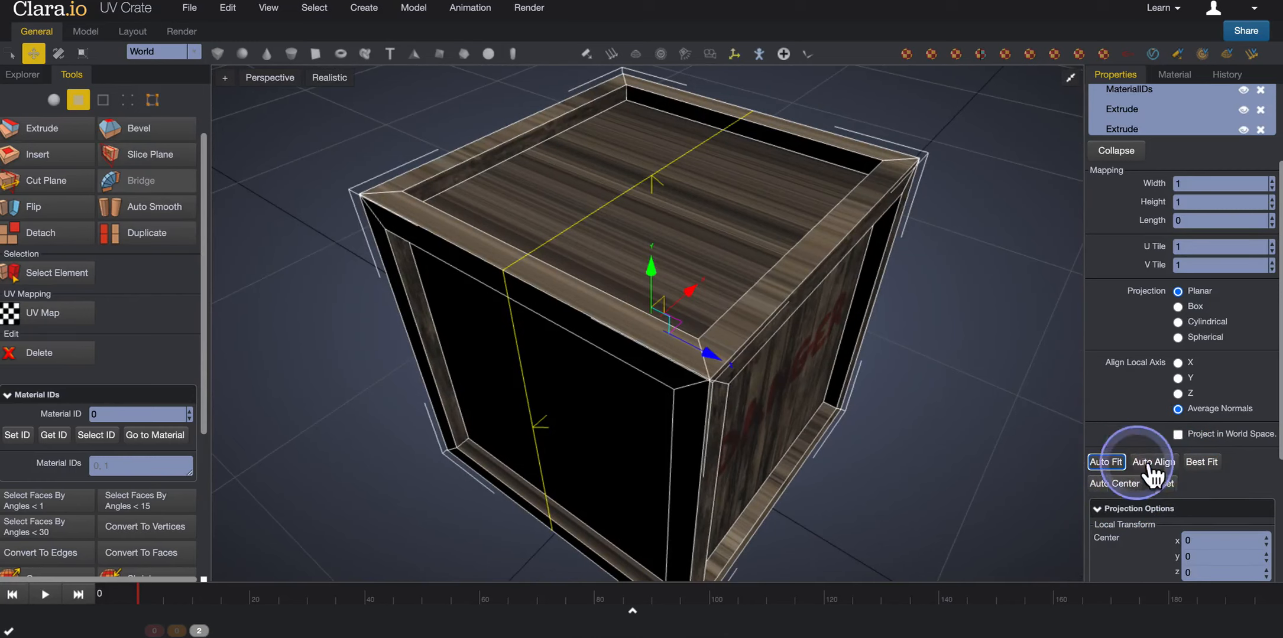
click(1194, 464)
Step: Try resetting the UV Map projection while checking the crate's sides
middle_drag(972, 431, 892, 361)
click(1161, 484)
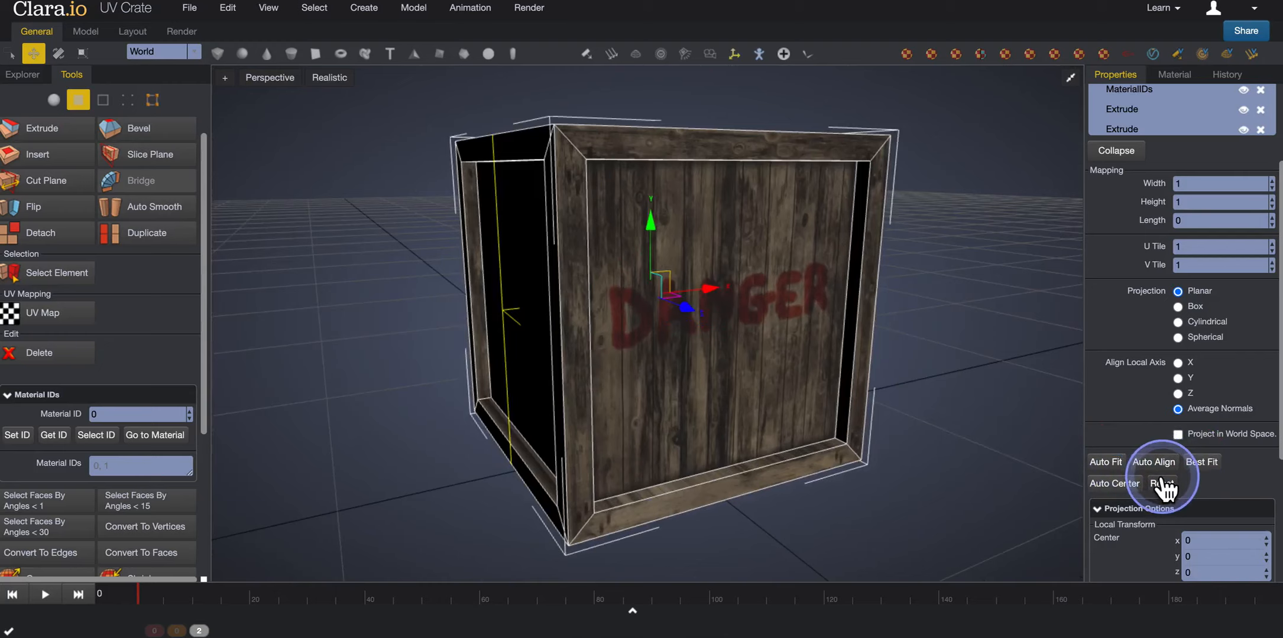
mouse_move(932, 325)
middle_down()
mouse_move(955, 323)
mouse_move(976, 343)
mouse_move(999, 332)
mouse_move(910, 333)
middle_up()
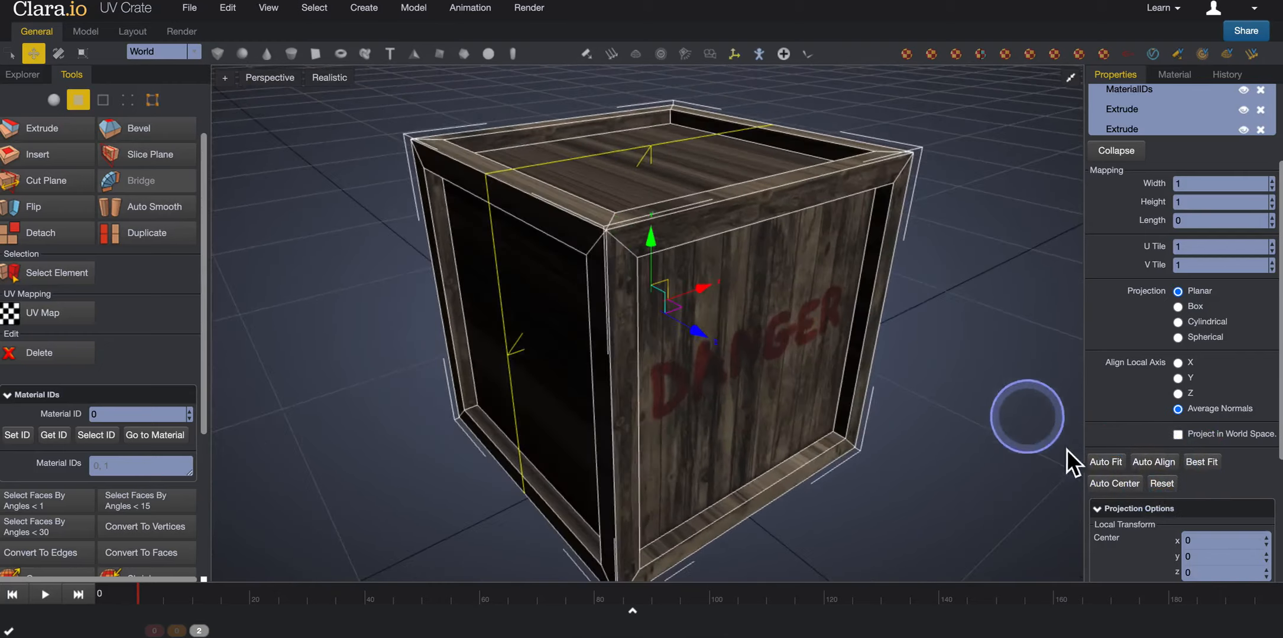
click(1160, 486)
Step: Change the UV Map's projection to Box and check the texture on the crate's sides and top
scroll(1132, 339, up, 3)
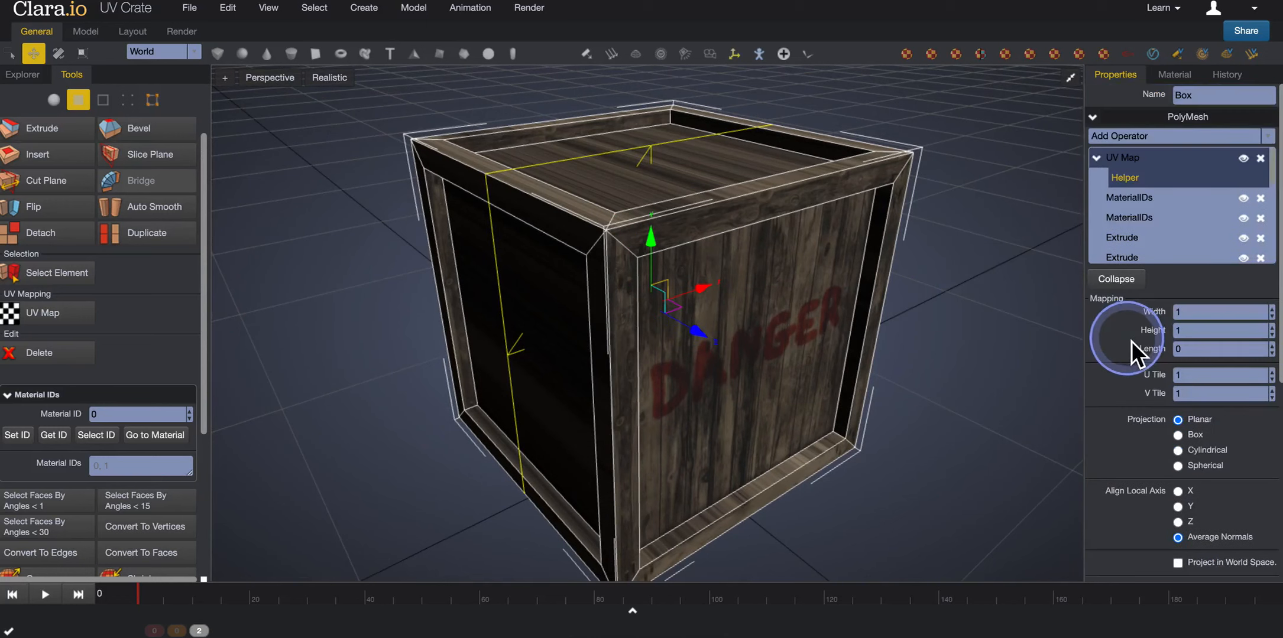
scroll(1130, 340, down, 3)
click(1178, 291)
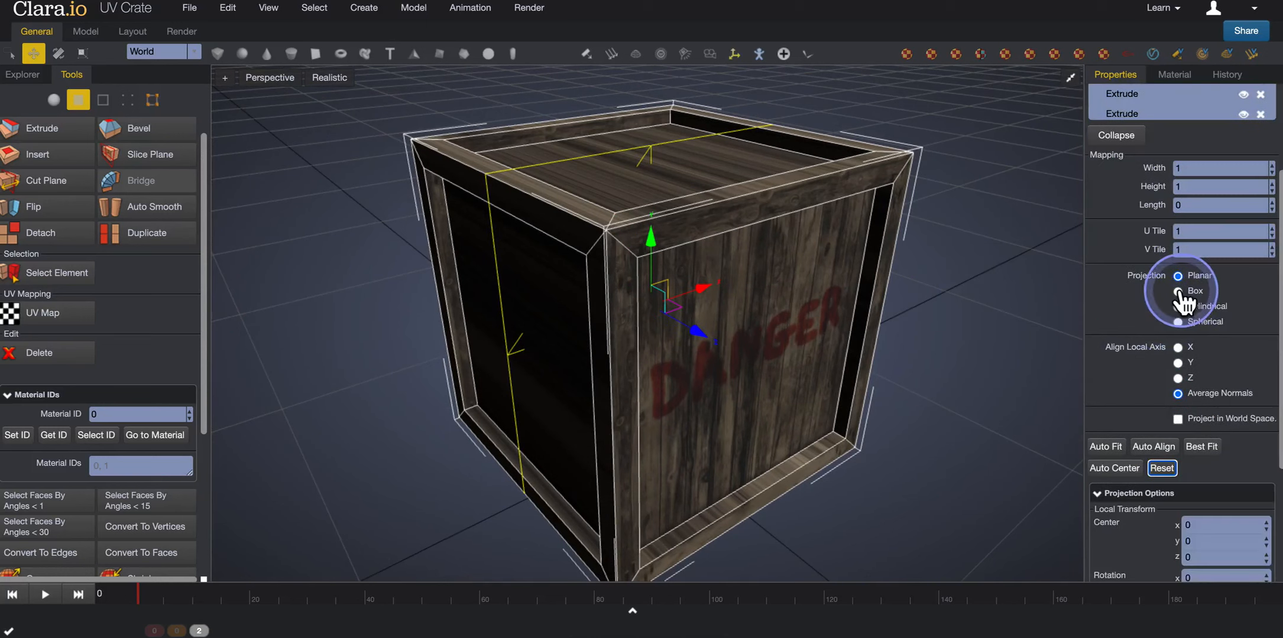
middle_drag(994, 353, 961, 363)
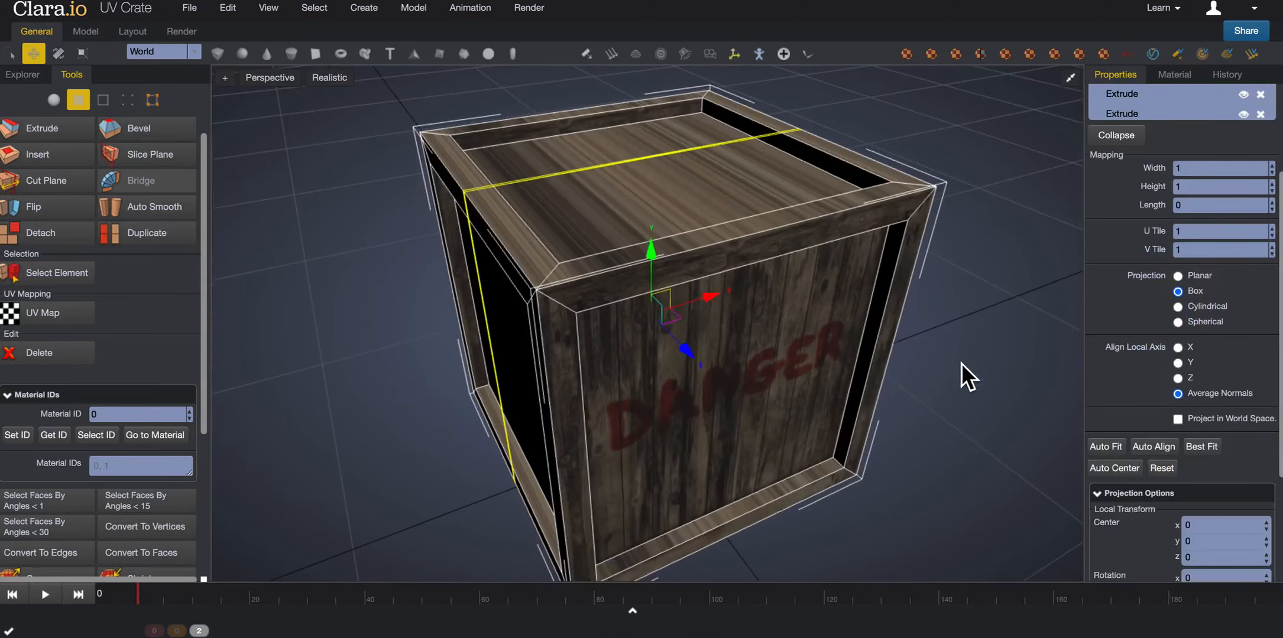
middle_drag(998, 422, 970, 397)
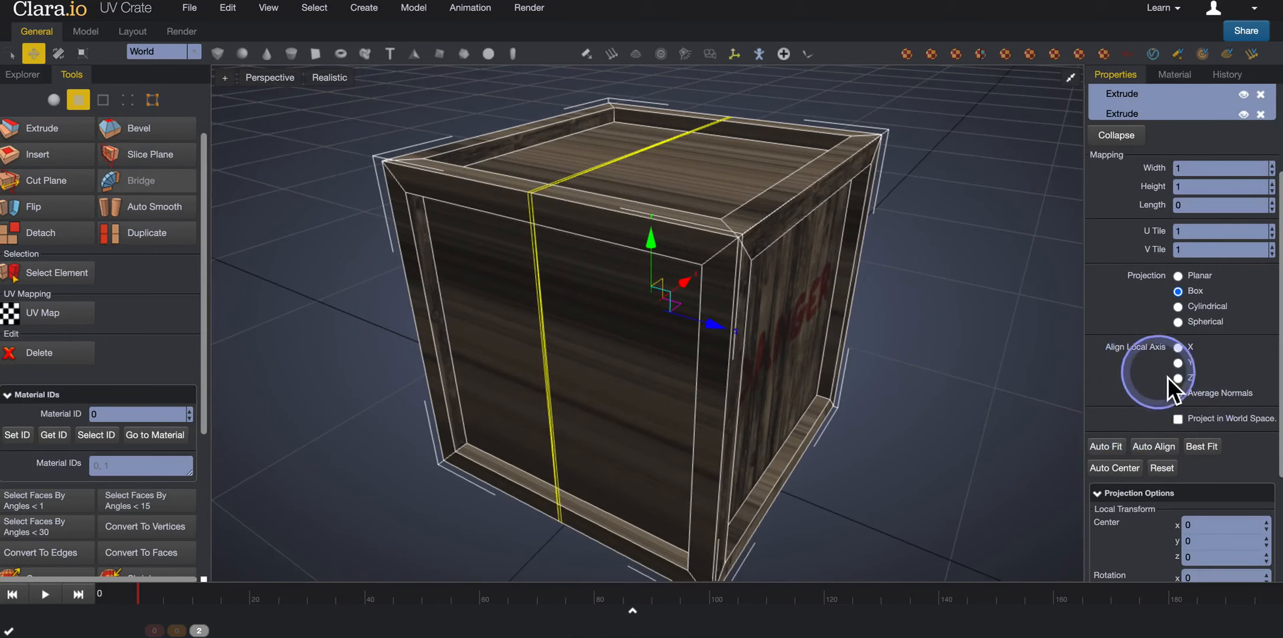
Step: Align the Box projection to the local Y axis, trying the X axis first
click(1179, 350)
click(1178, 363)
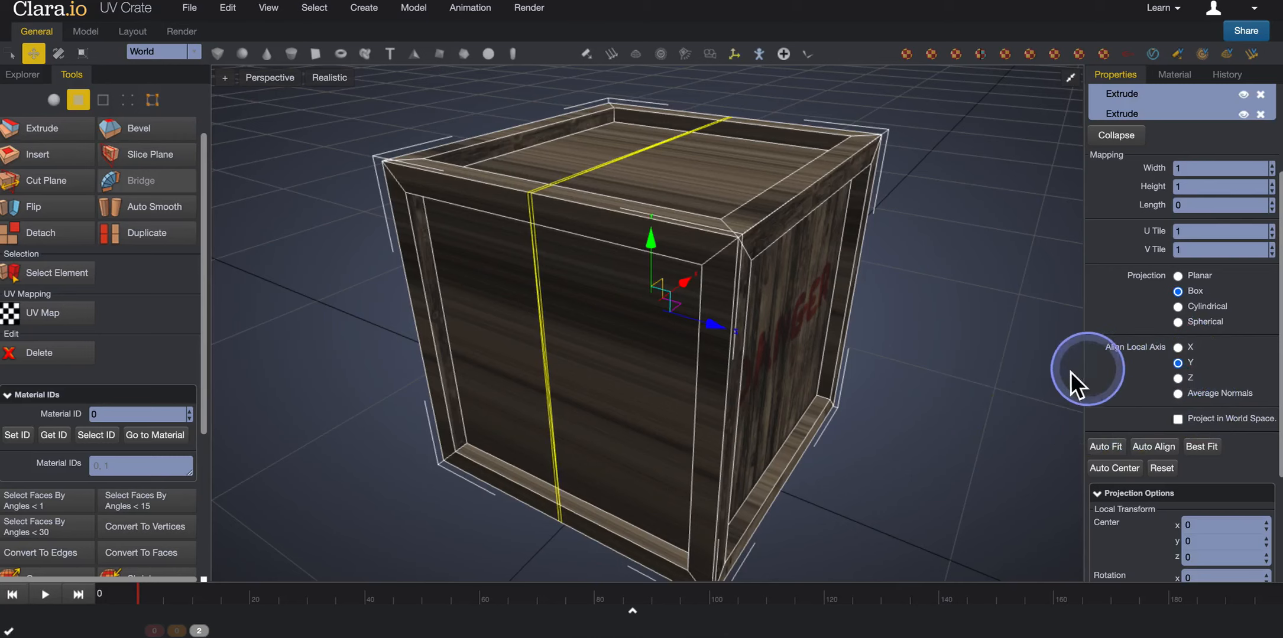
right_drag(997, 383, 940, 354)
Step: Reselect the faces with Material ID 0 and switch their projection to Planar and back to Box
right_drag(310, 408, 297, 414)
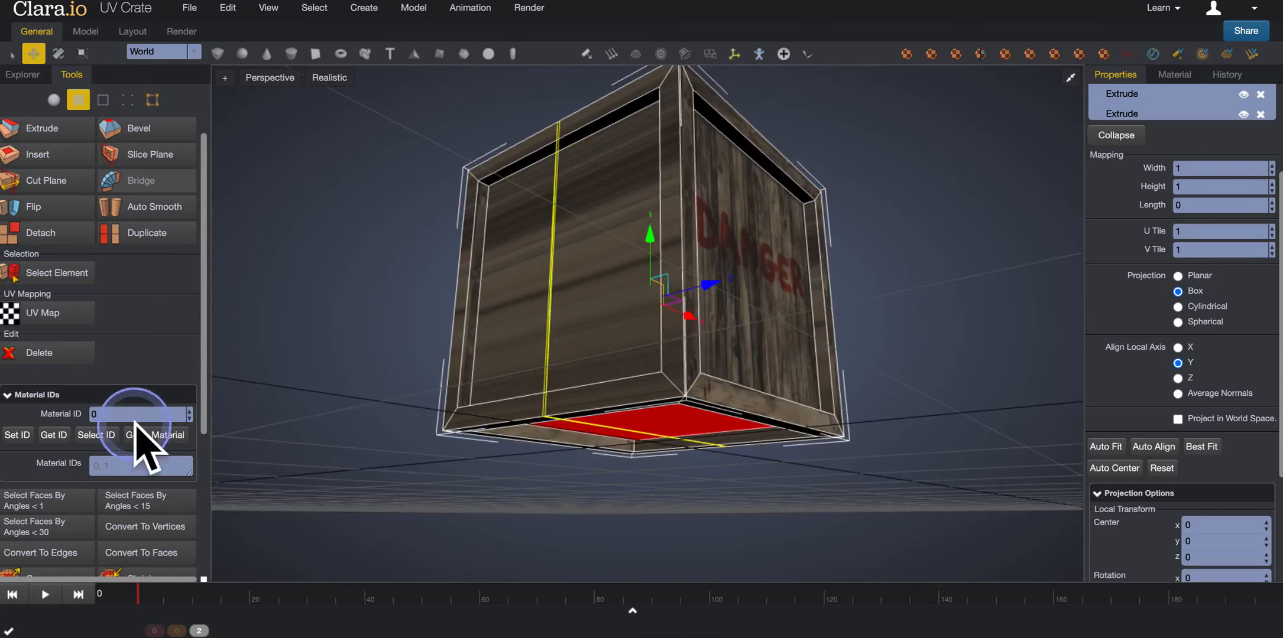
click(105, 437)
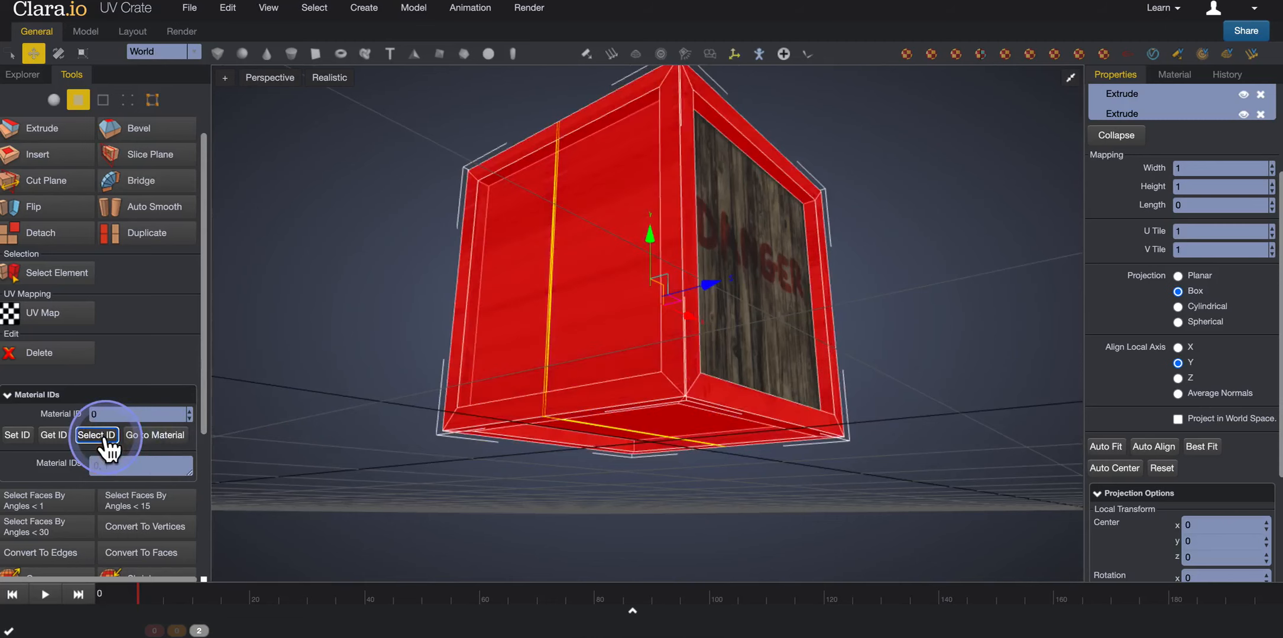
click(1177, 275)
click(1177, 291)
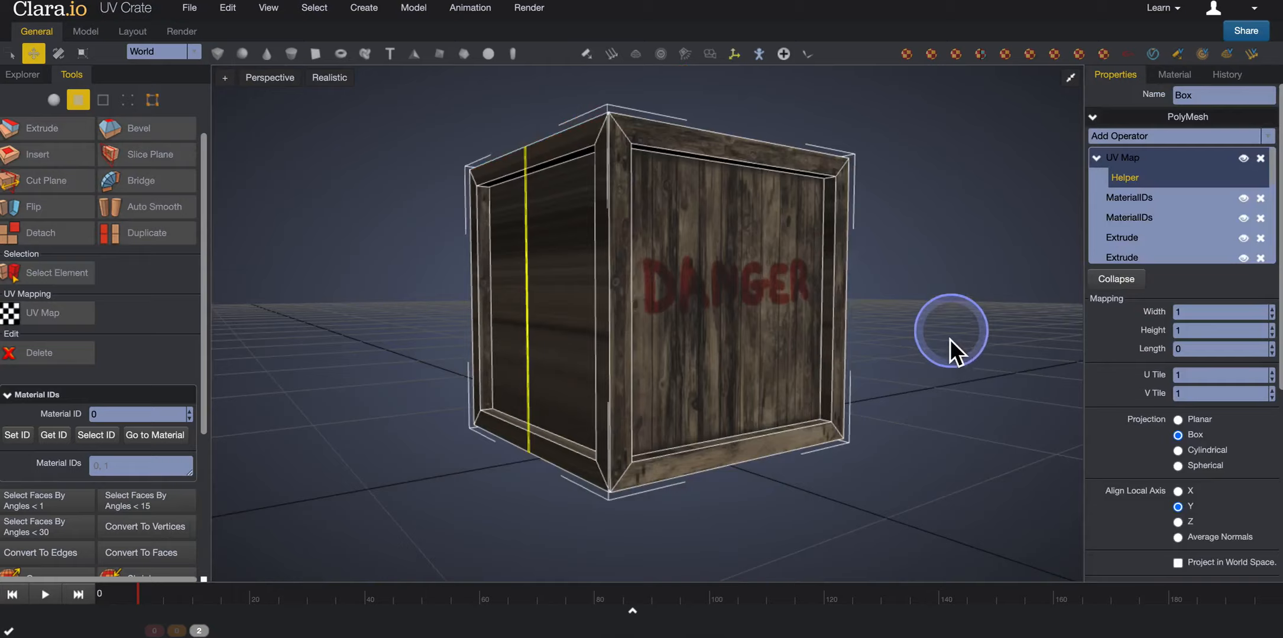
Step: Examine the UV Map's mapping, projection and alignment settings for the stretched texture on the crate's side
middle_drag(948, 339, 997, 353)
click(1143, 377)
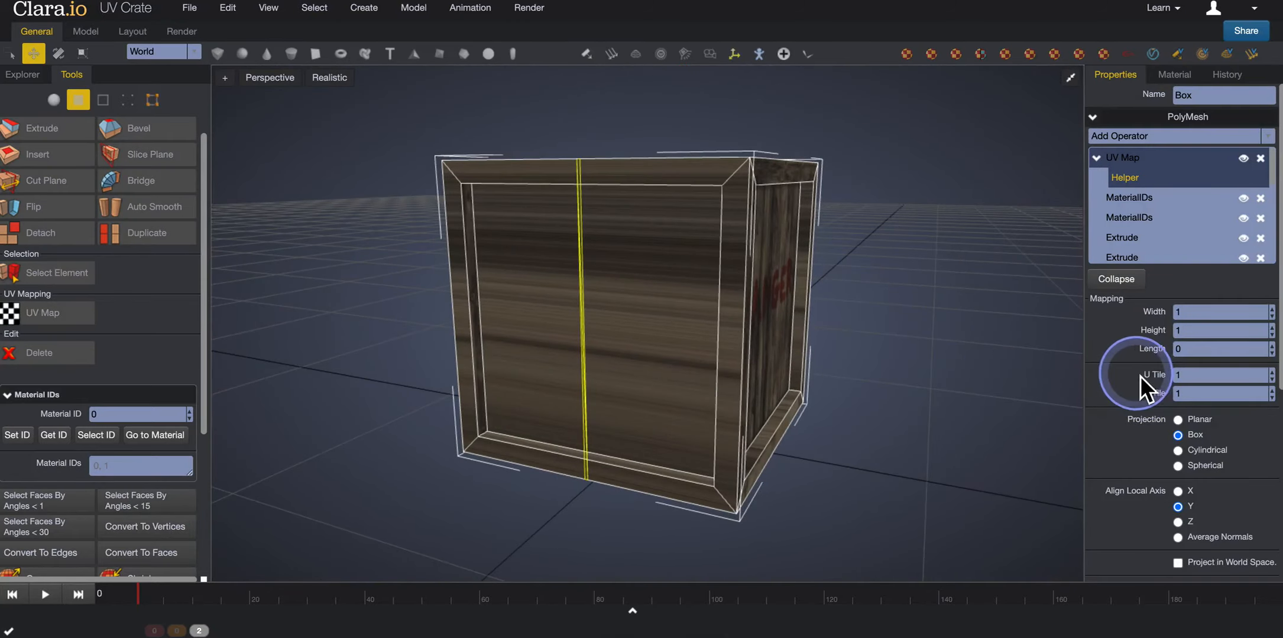
scroll(1139, 376, down, 5)
click(1162, 426)
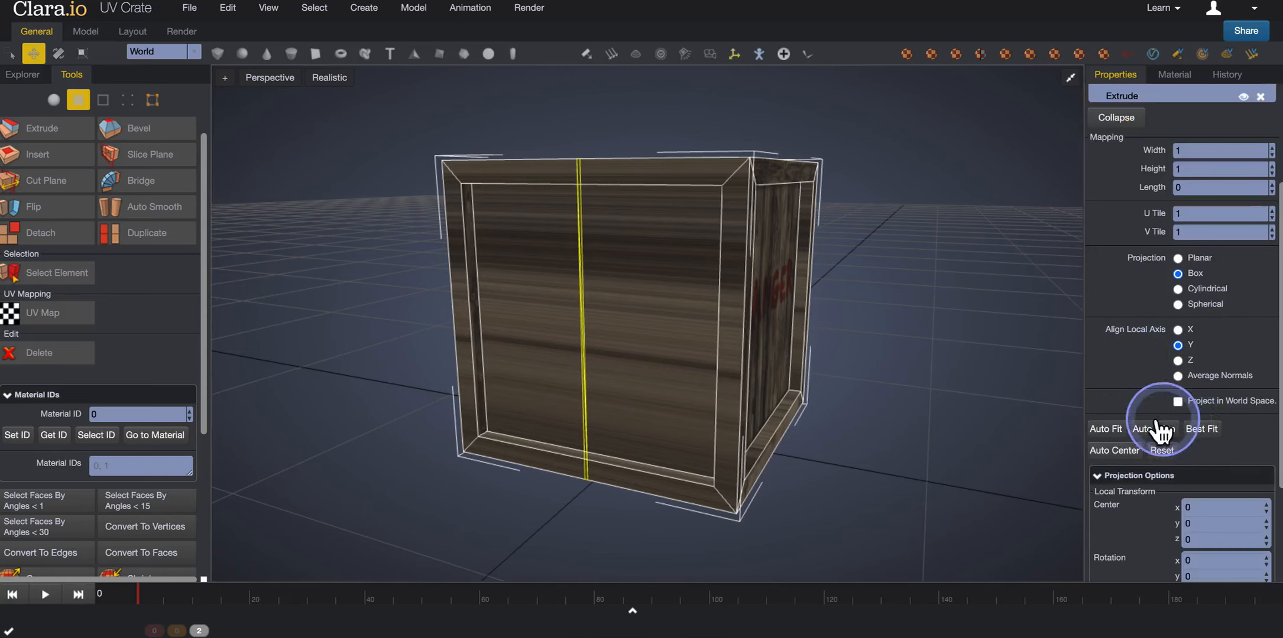
scroll(1148, 403, up, 4)
click(1147, 402)
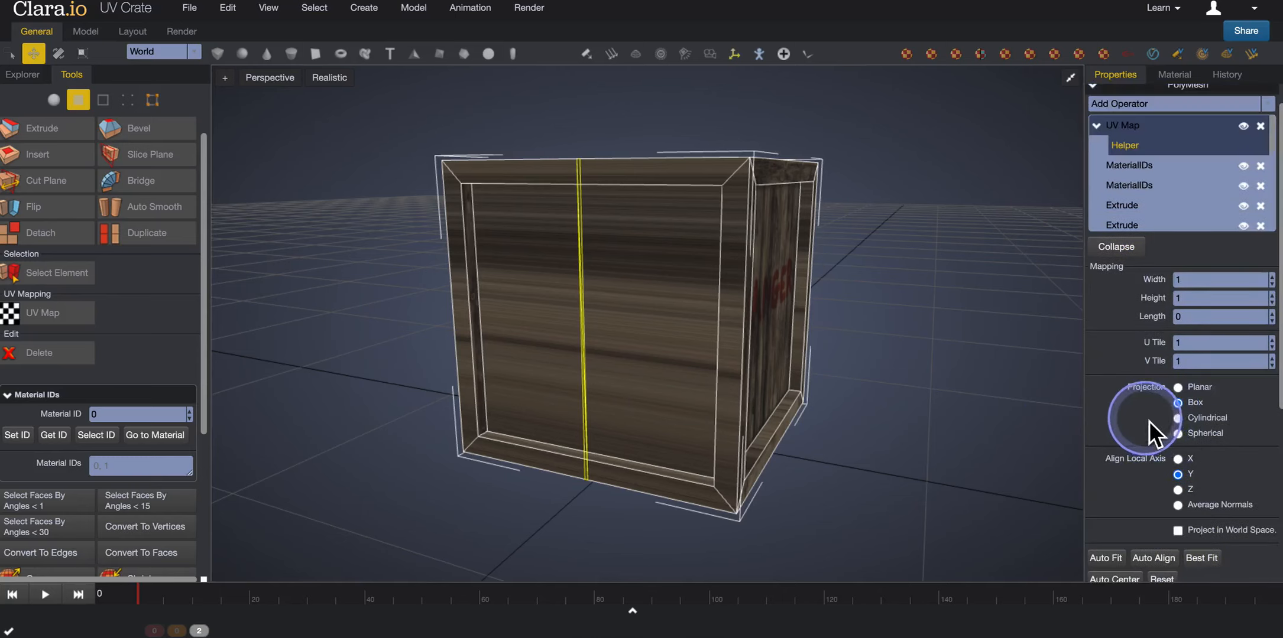
scroll(1148, 421, down, 5)
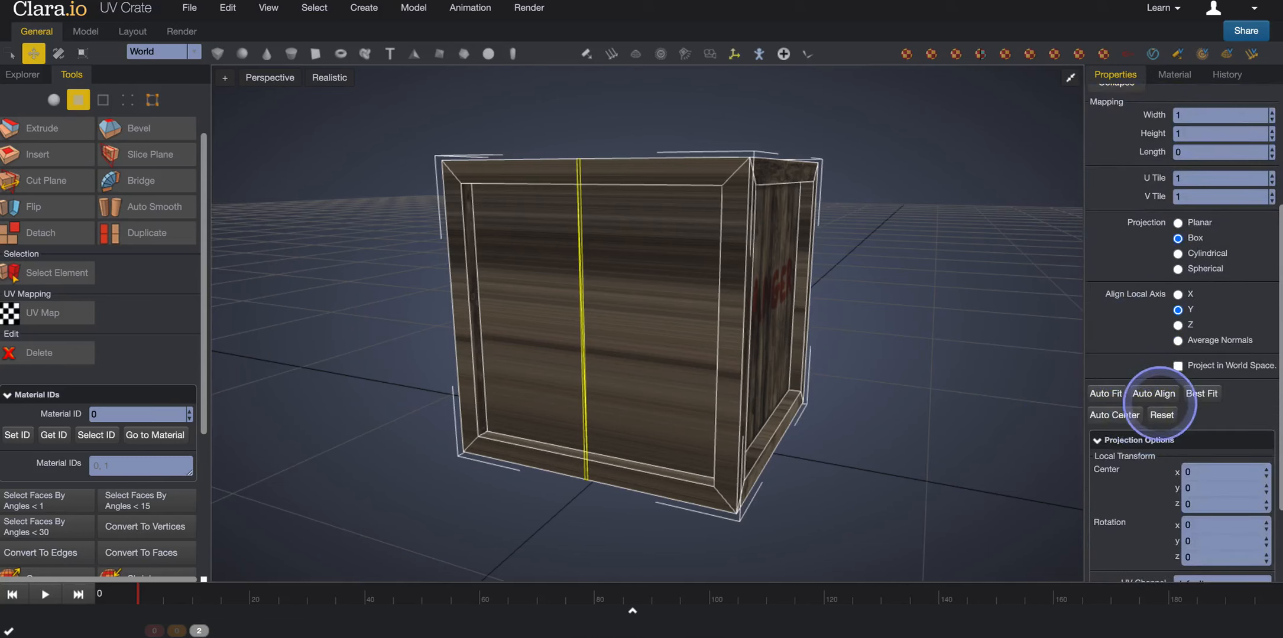
scroll(1130, 349, up, 3)
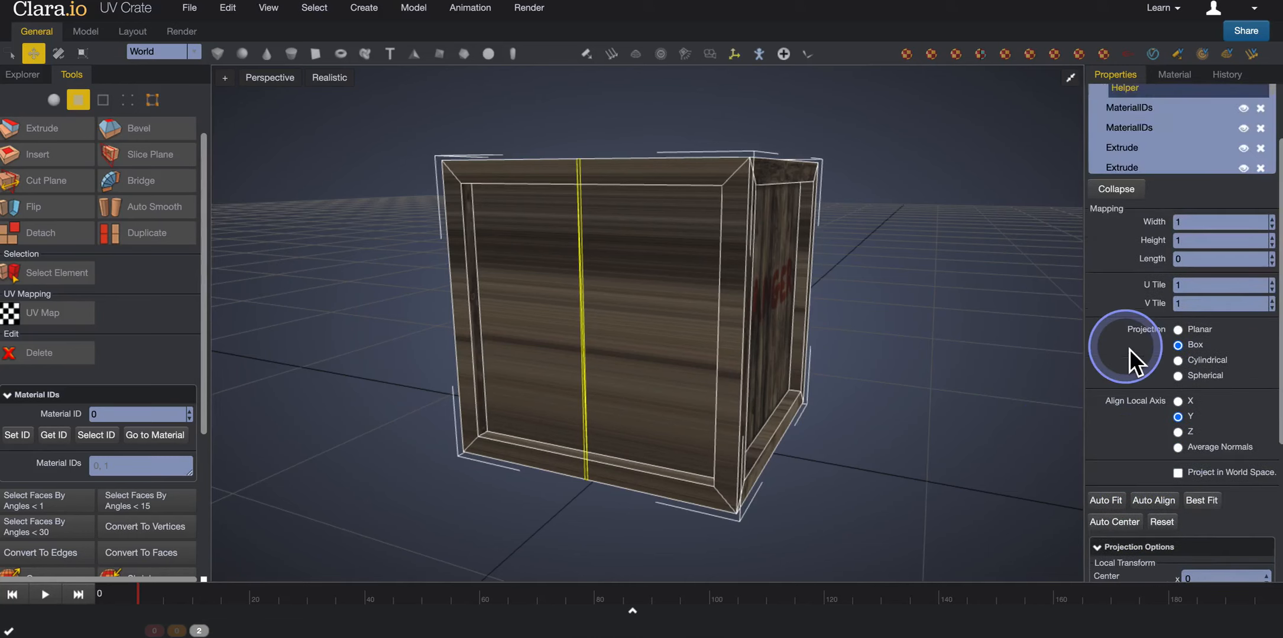
Step: Set the UV Map's mapping length to 1 and check the wood texture around the crate
middle_drag(972, 350, 961, 359)
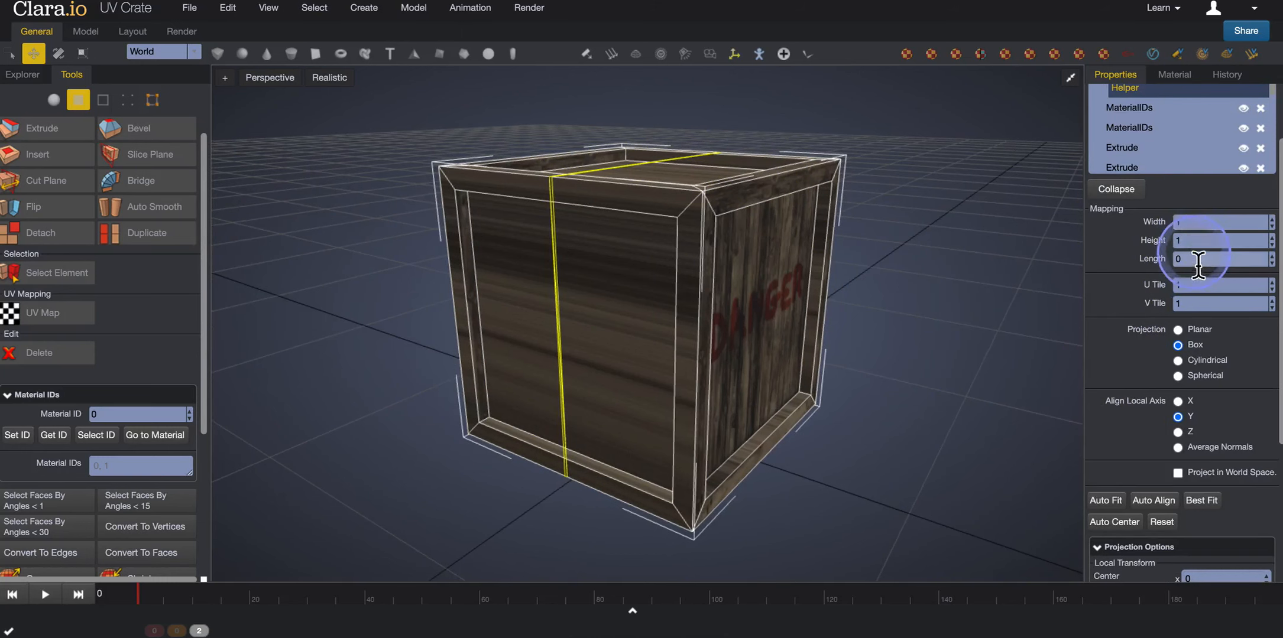
click(1171, 263)
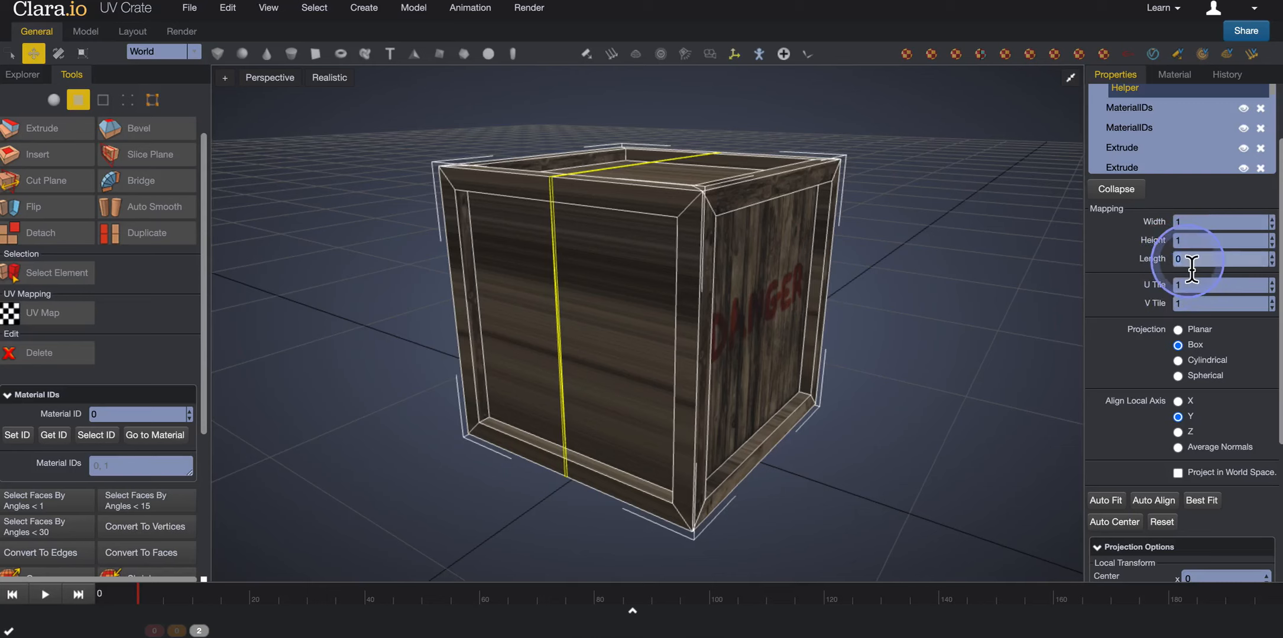
text(1)
key(Return)
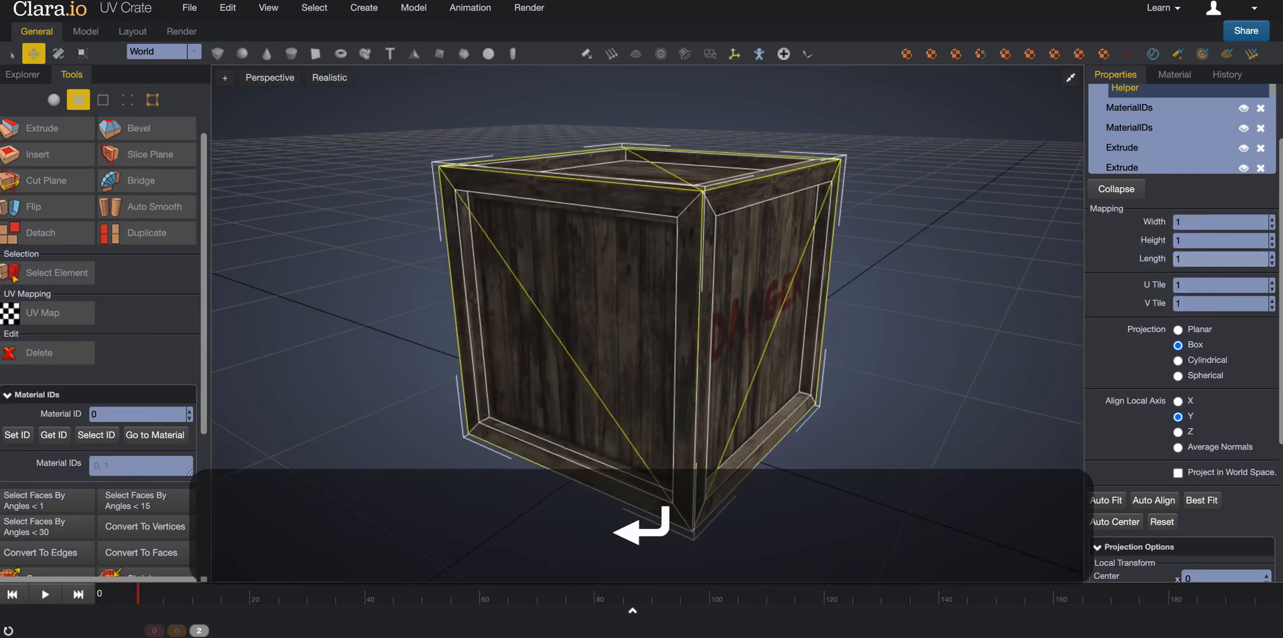
drag(901, 273, 876, 293)
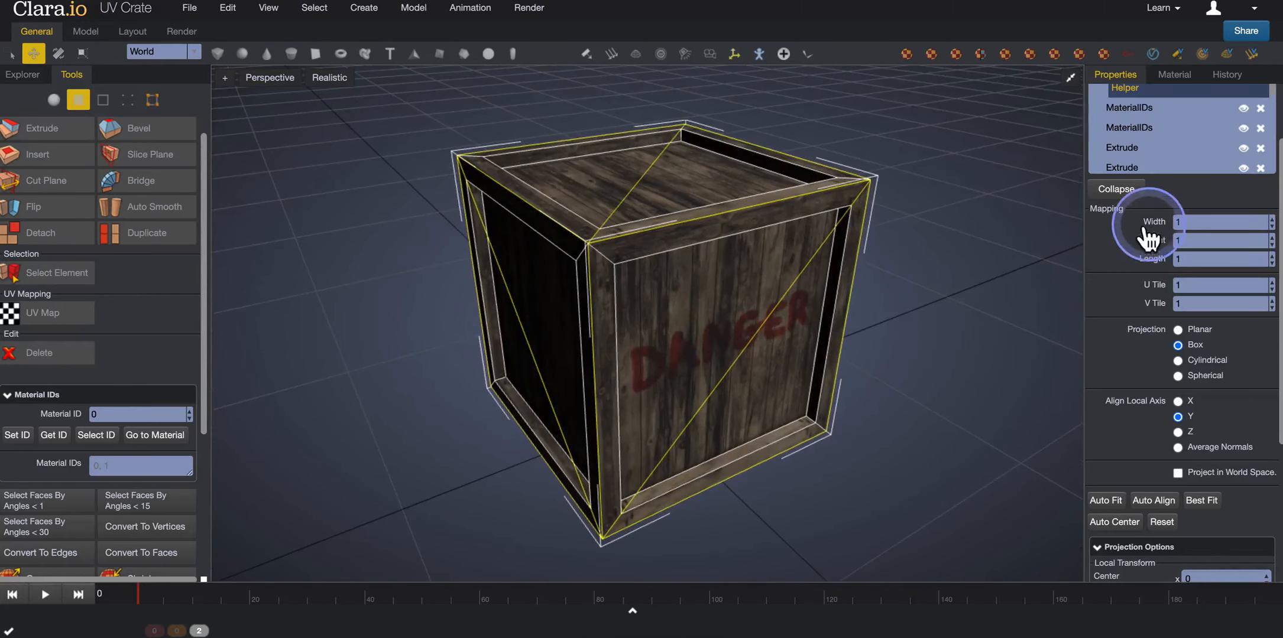
Step: Review the UV Map's mapping size, tiling, projection and alignment settings
scroll(1144, 230, up, 3)
scroll(1143, 271, down, 2)
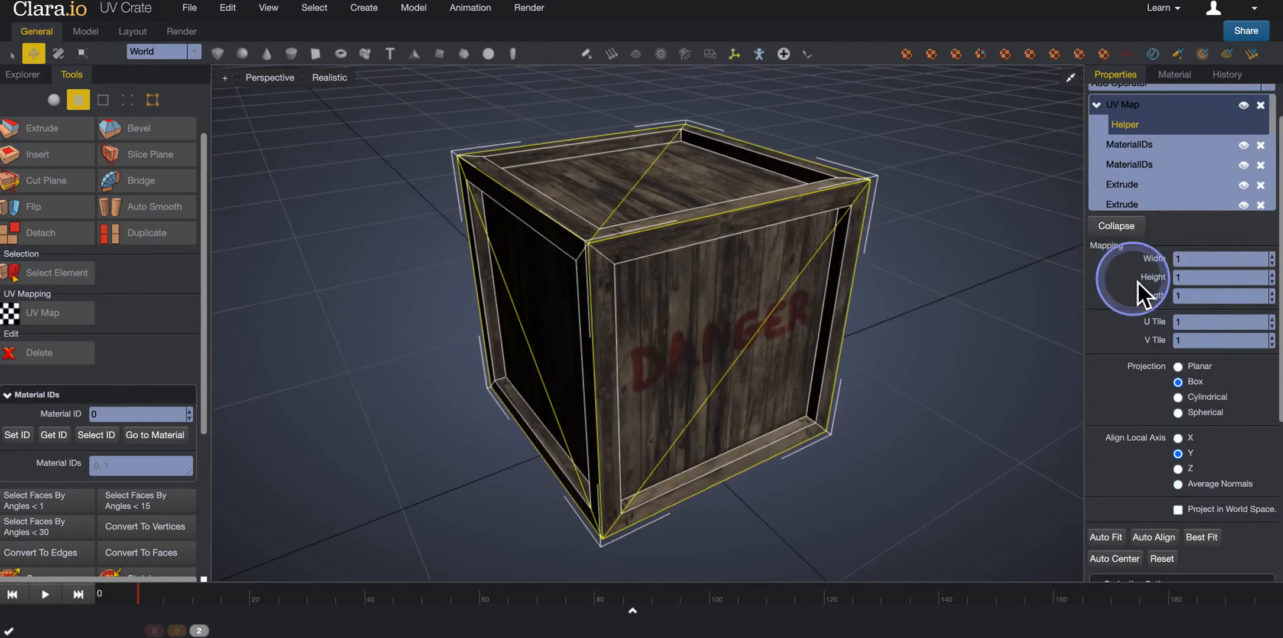
scroll(1136, 283, down, 1)
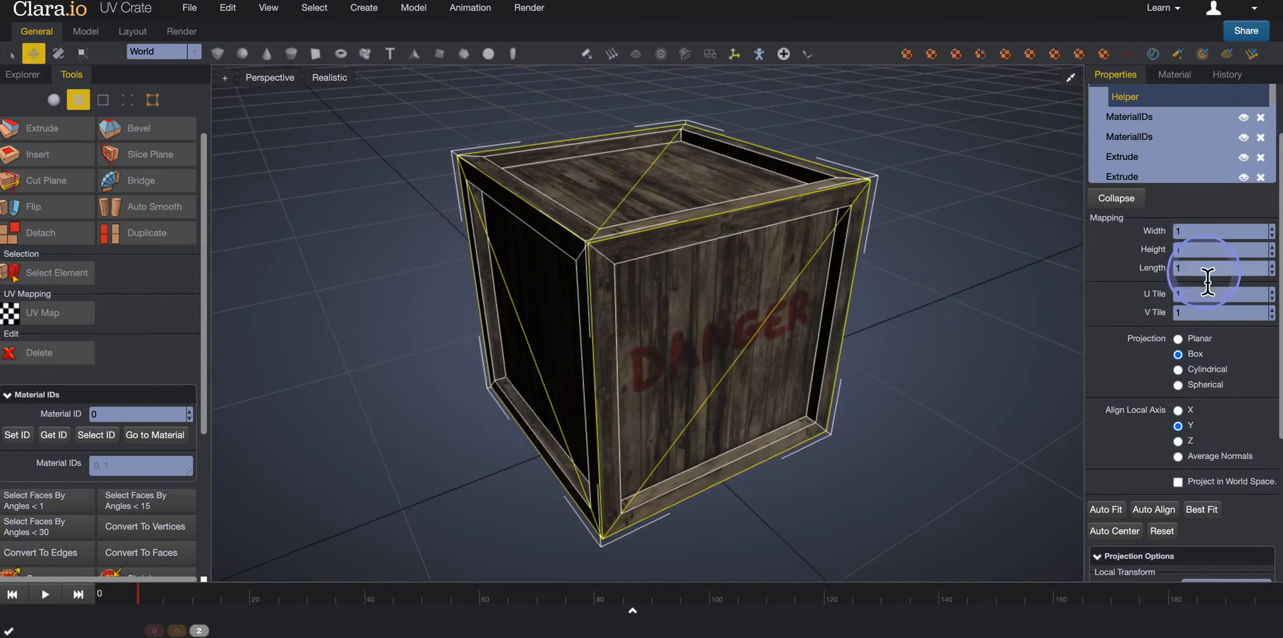
scroll(1119, 260, down, 1)
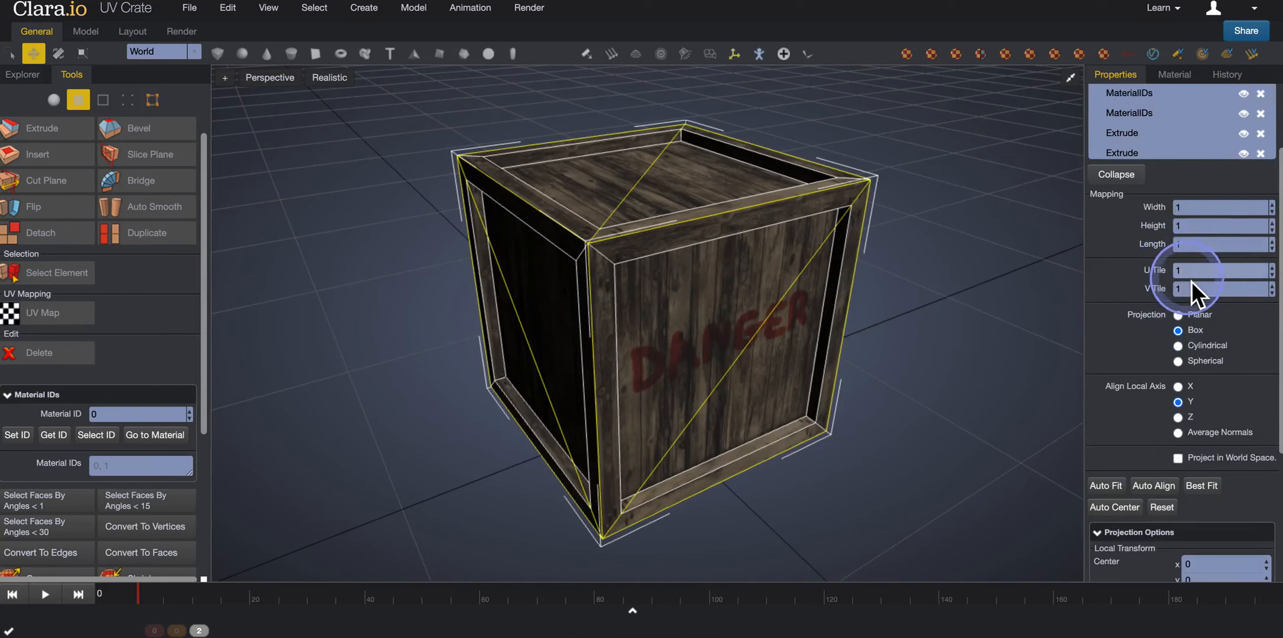
scroll(1204, 290, down, 1)
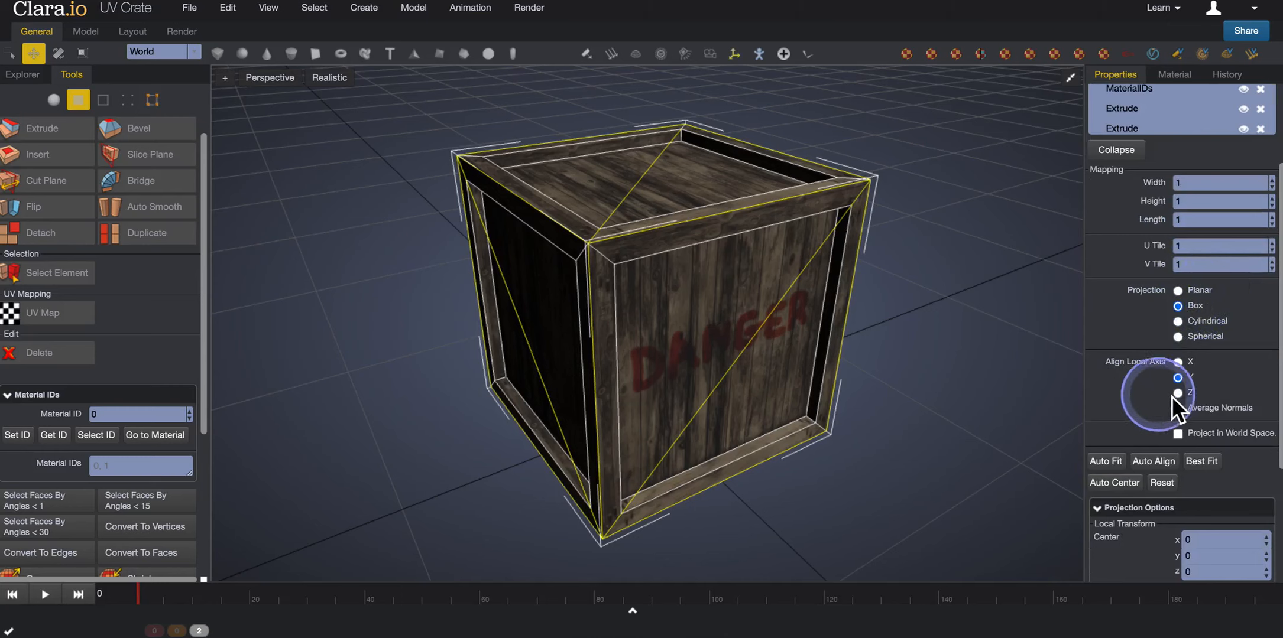
Step: Examine the wood texture up close along the frame edges of the crate's unlabelled side panel
middle_drag(763, 290, 876, 219)
scroll(853, 237, up, 5)
scroll(874, 220, up, 3)
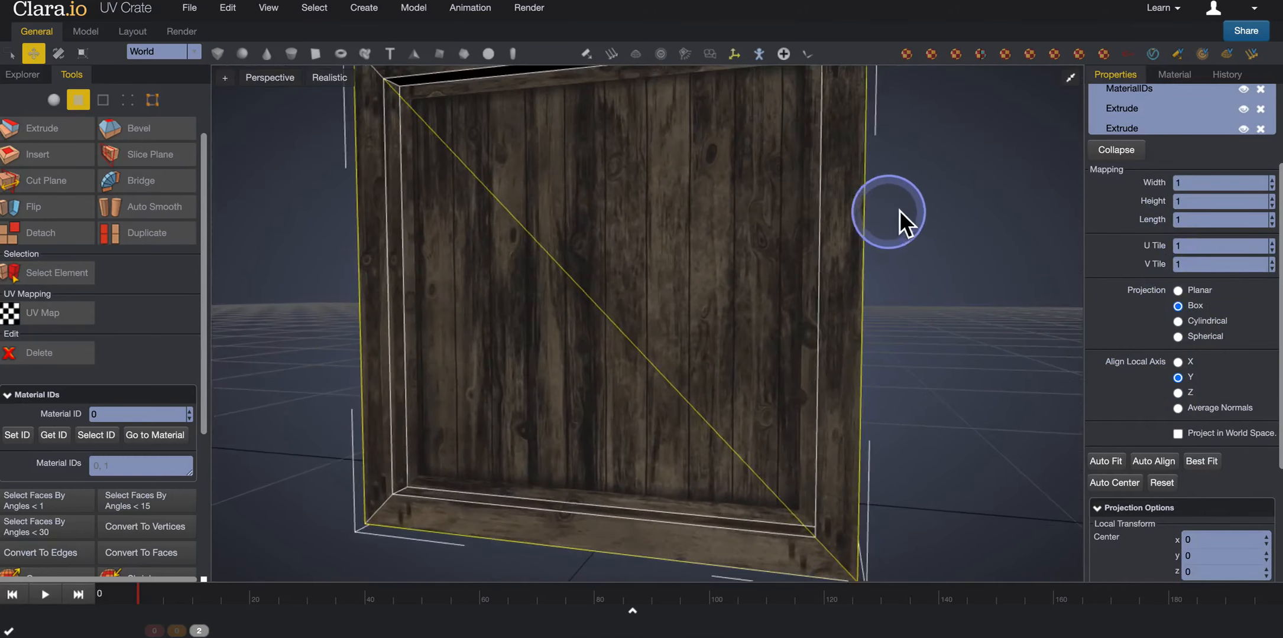
mouse_move(943, 211)
middle_down()
mouse_move(932, 269)
mouse_move(961, 222)
middle_up()
click(834, 157)
click(979, 142)
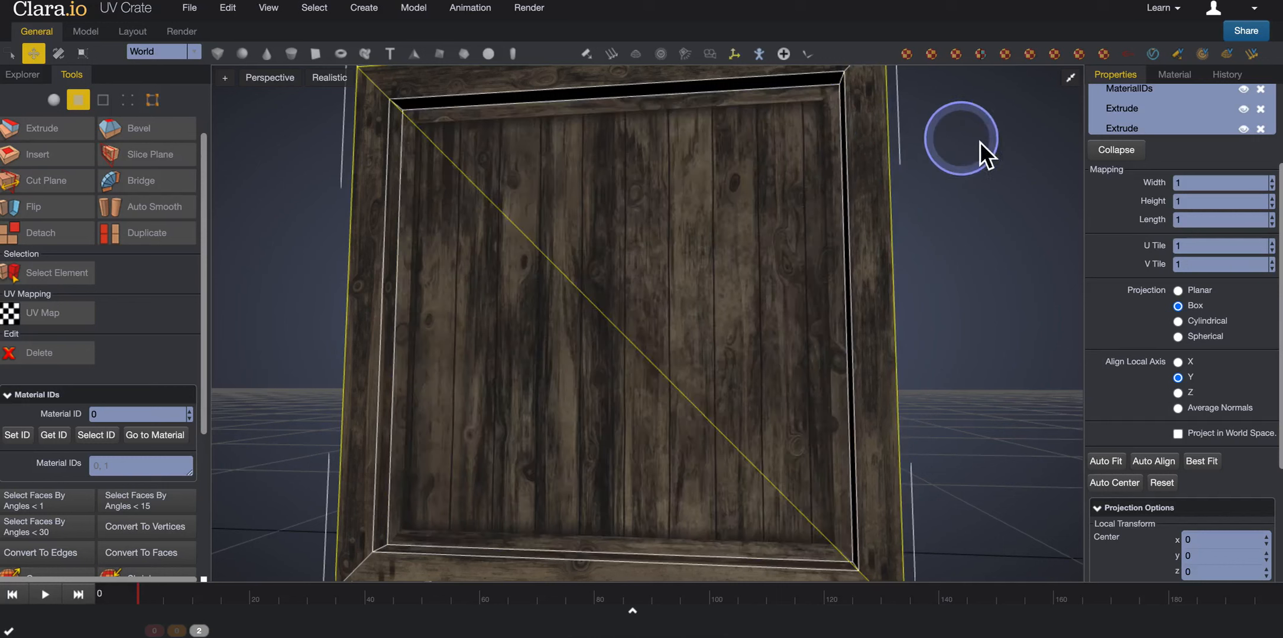
click(834, 118)
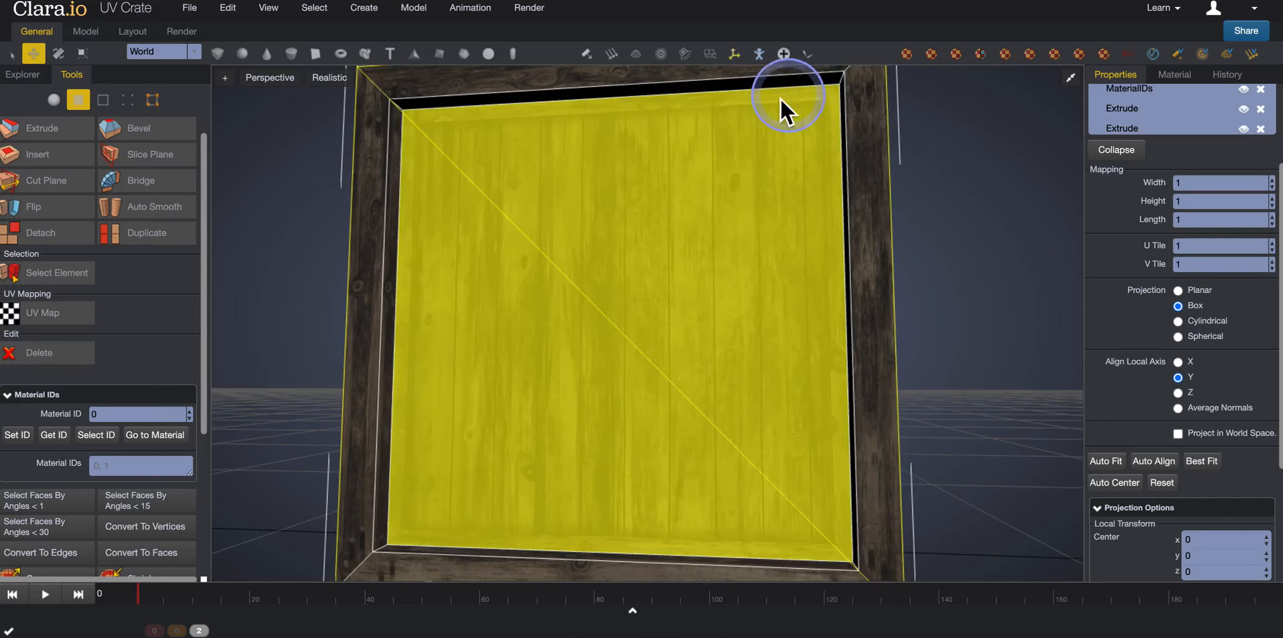
click(994, 165)
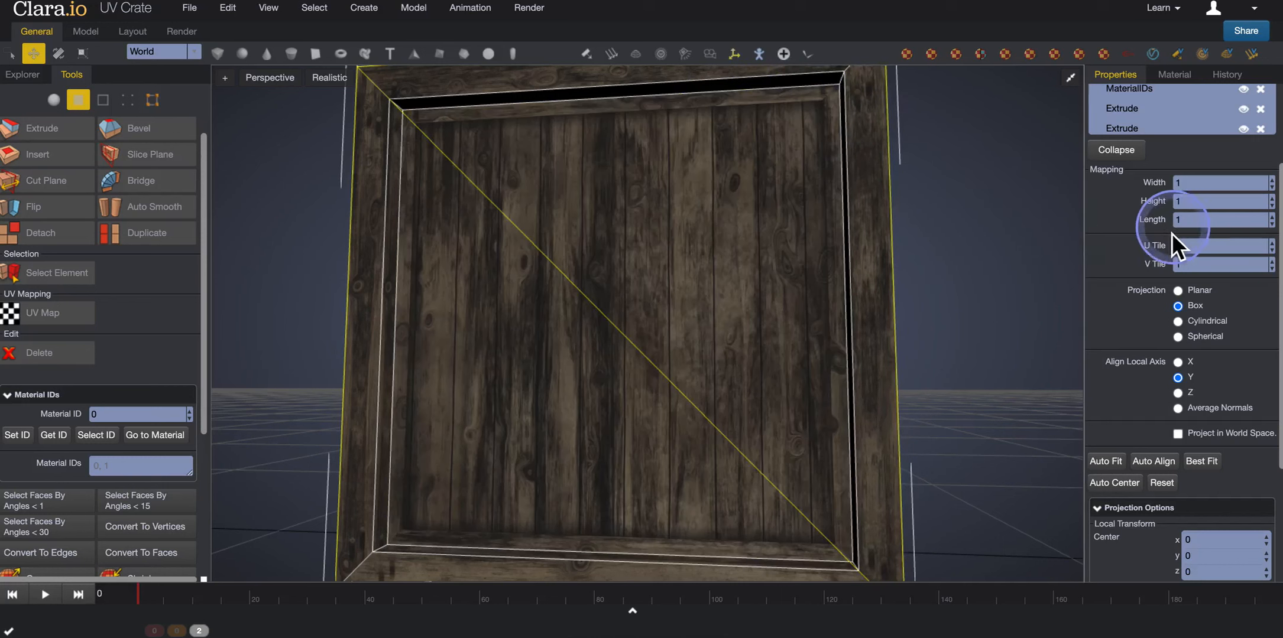
Step: Set the UV Map's mapping height to 1.1, trying 0.9 for comparison
click(1271, 199)
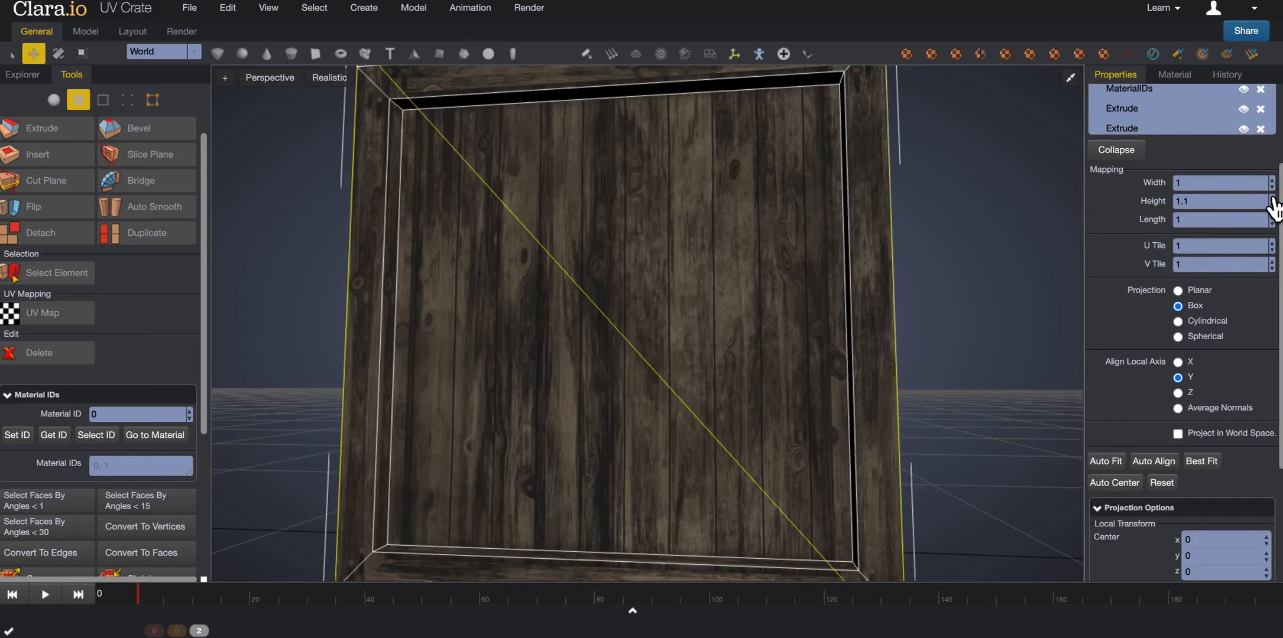
click(1271, 205)
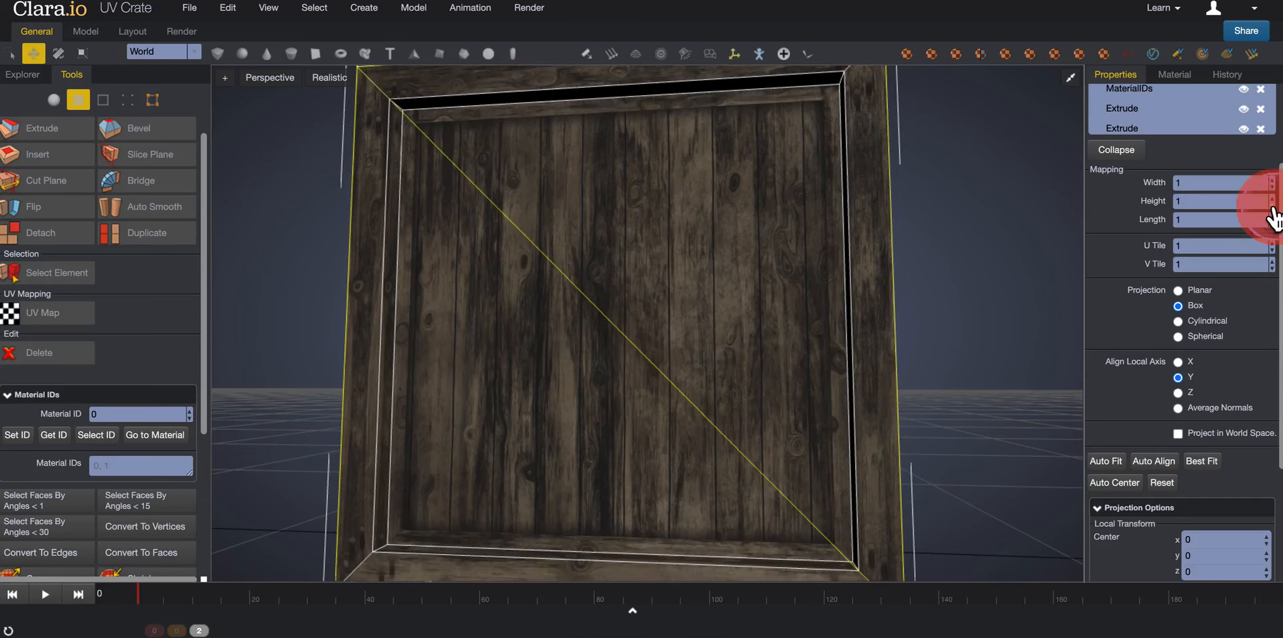
click(1271, 205)
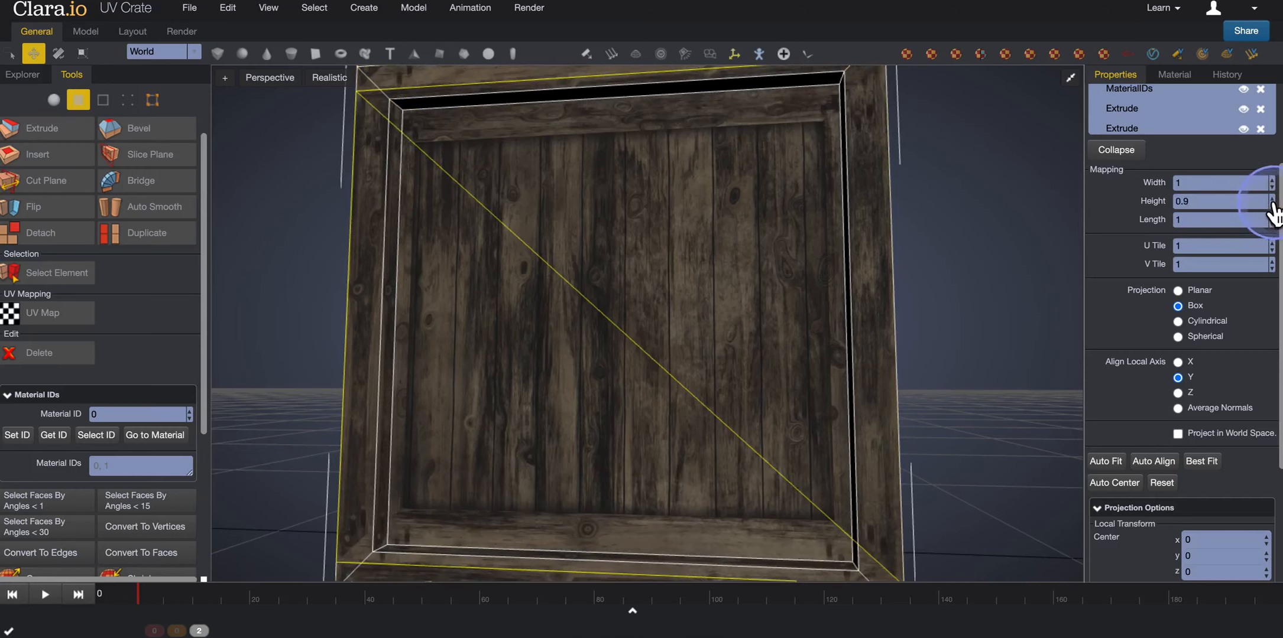
click(1270, 199)
click(1271, 199)
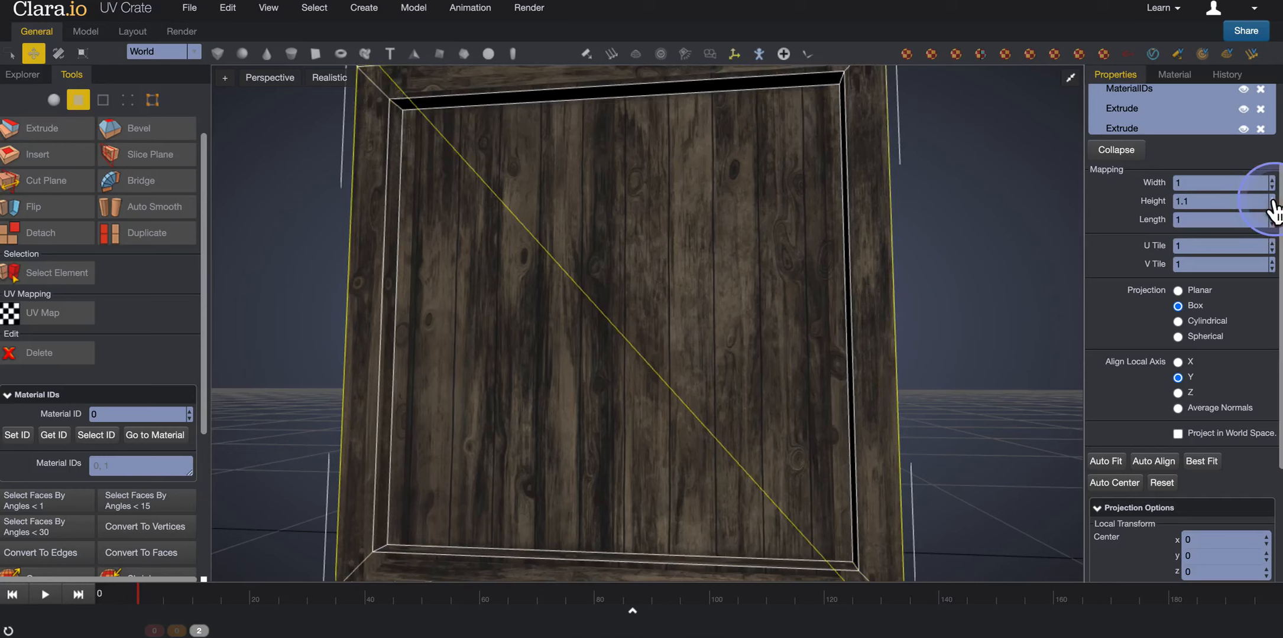
Step: Set the UV Map's mapping width and length to 1.1 and check the texture on the crate's top
middle_drag(973, 224, 1109, 235)
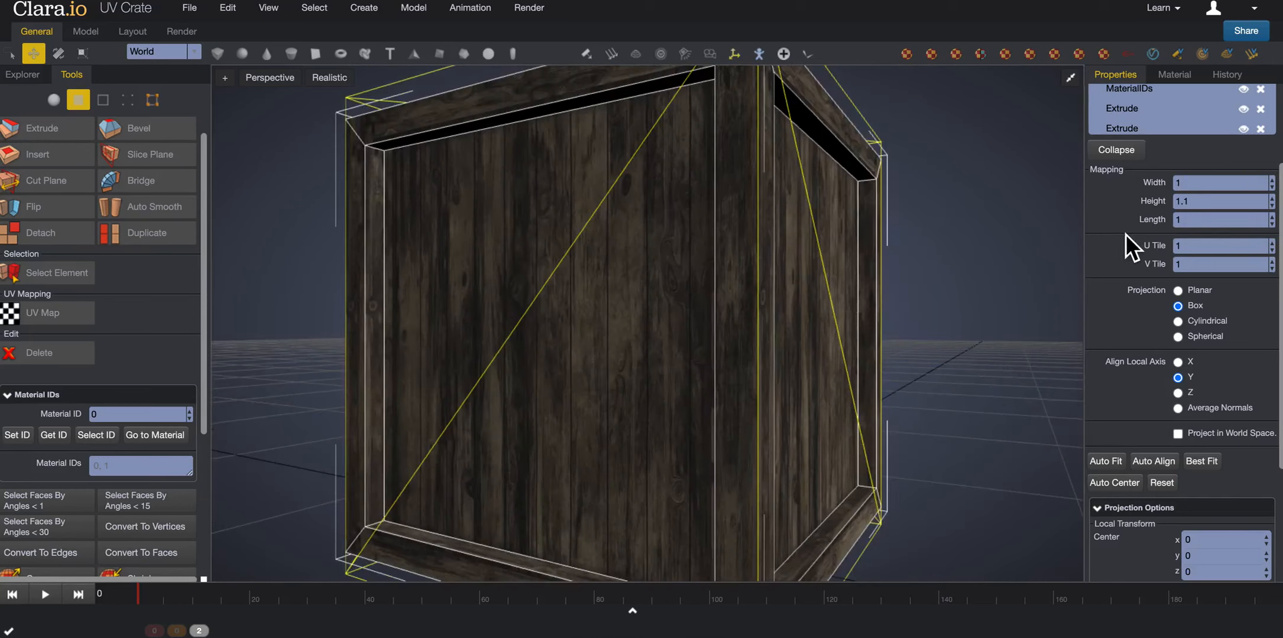
middle_drag(1011, 234, 774, 316)
middle_drag(958, 195, 1024, 216)
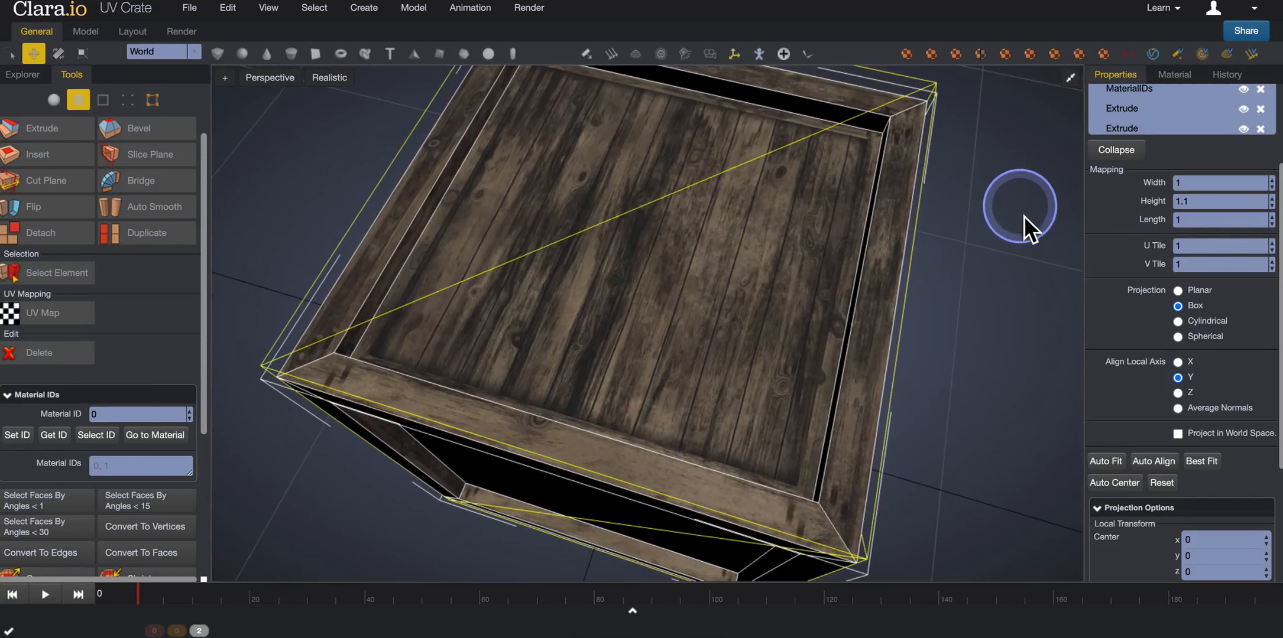
click(1270, 180)
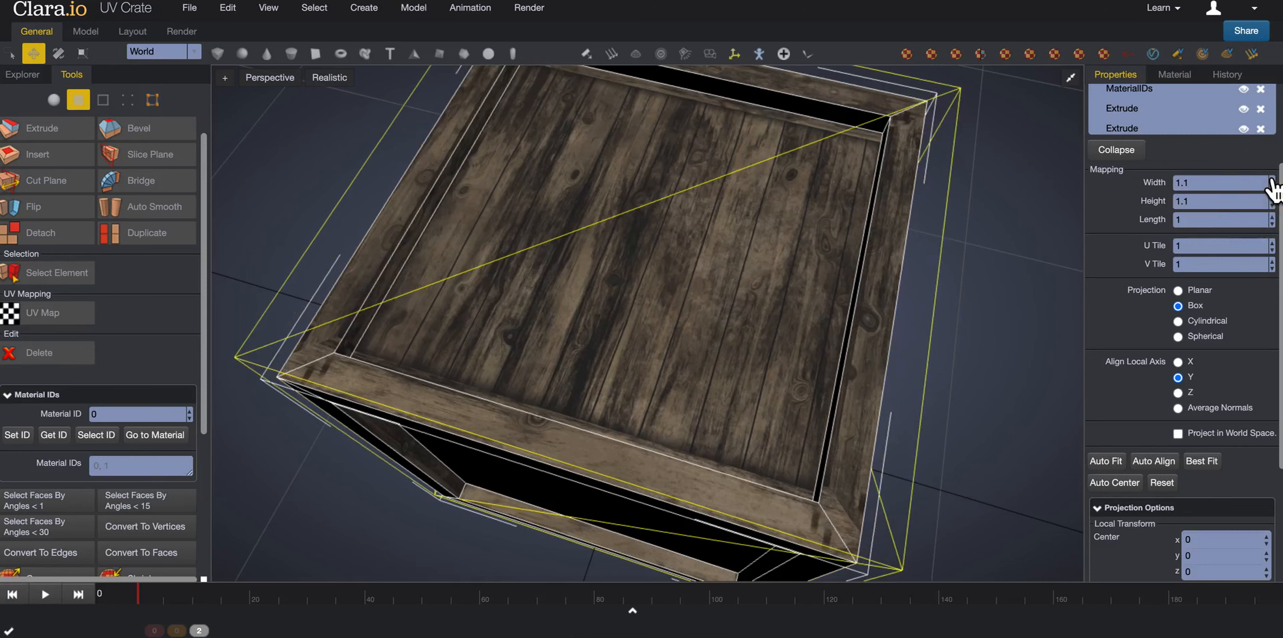
click(1270, 216)
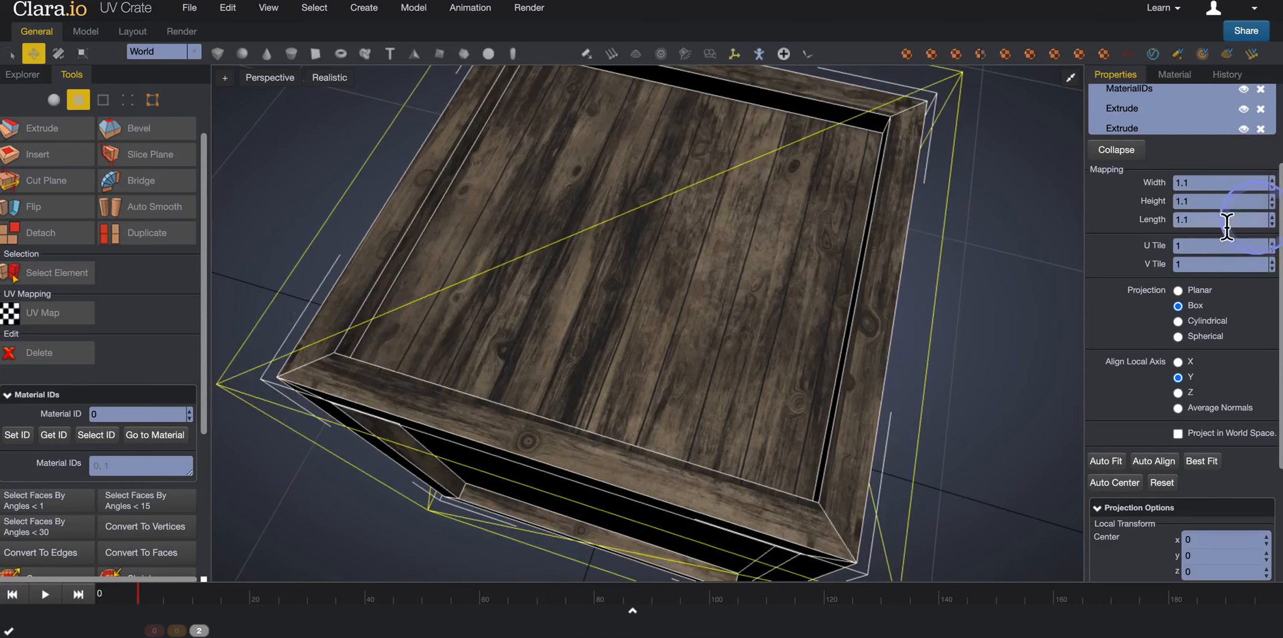
mouse_move(1017, 308)
mouse_down()
mouse_move(1026, 232)
mouse_move(999, 302)
mouse_up()
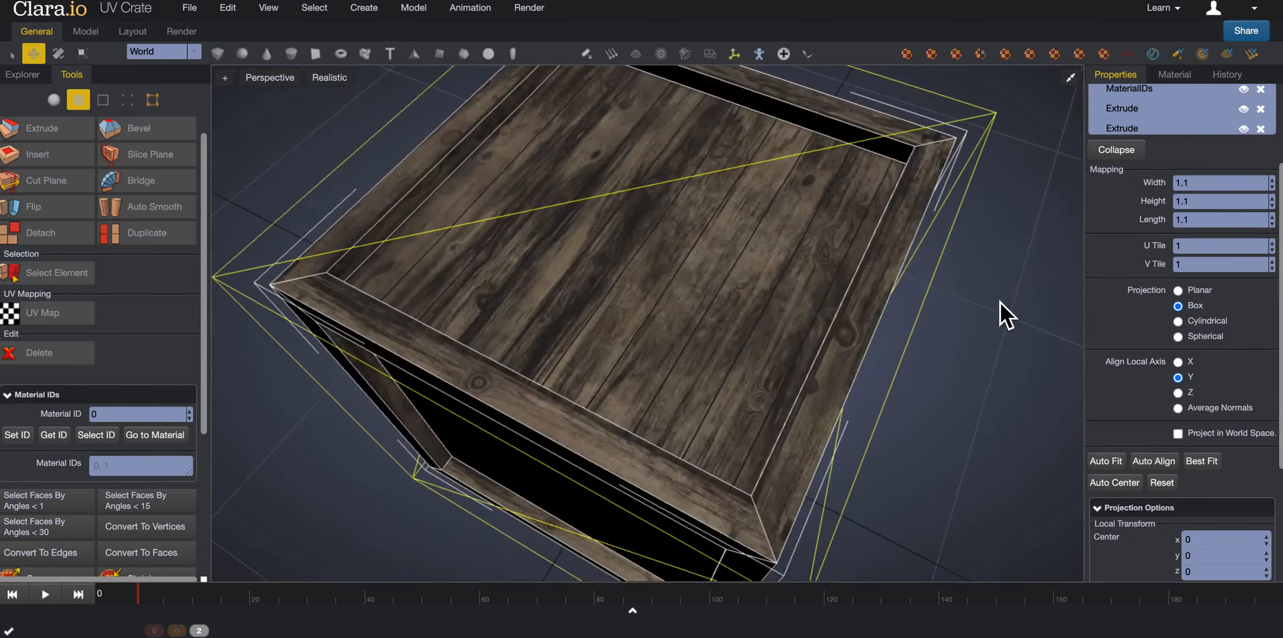
scroll(1004, 299, down, 3)
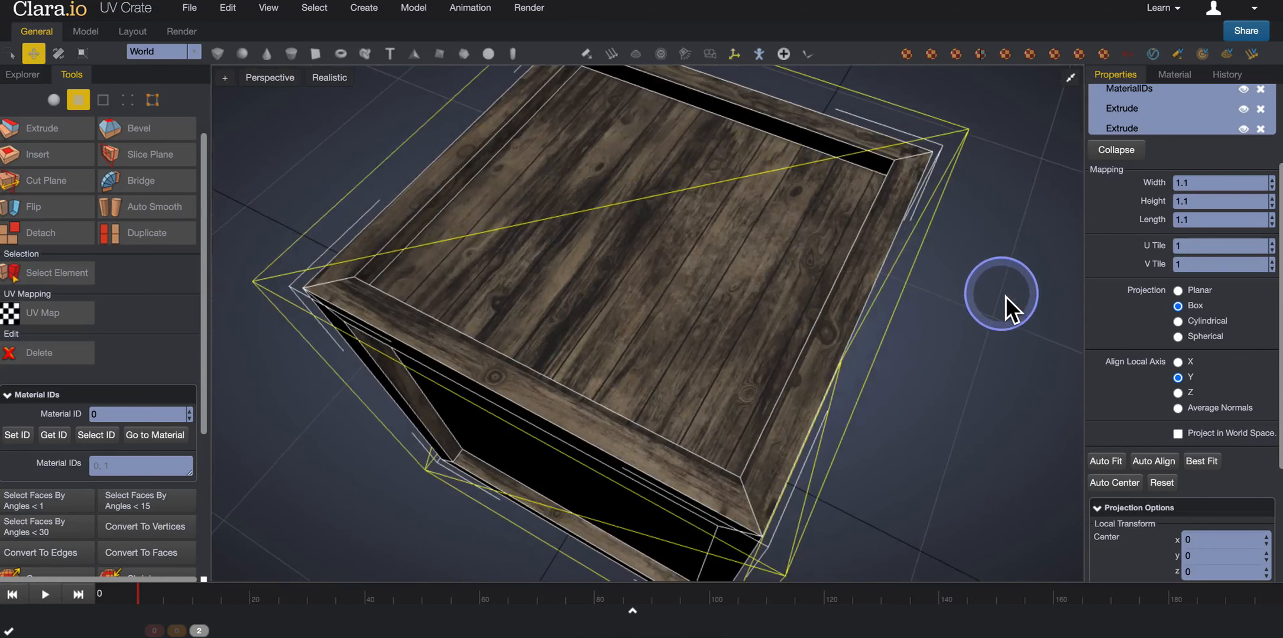
scroll(1005, 297, up, 1)
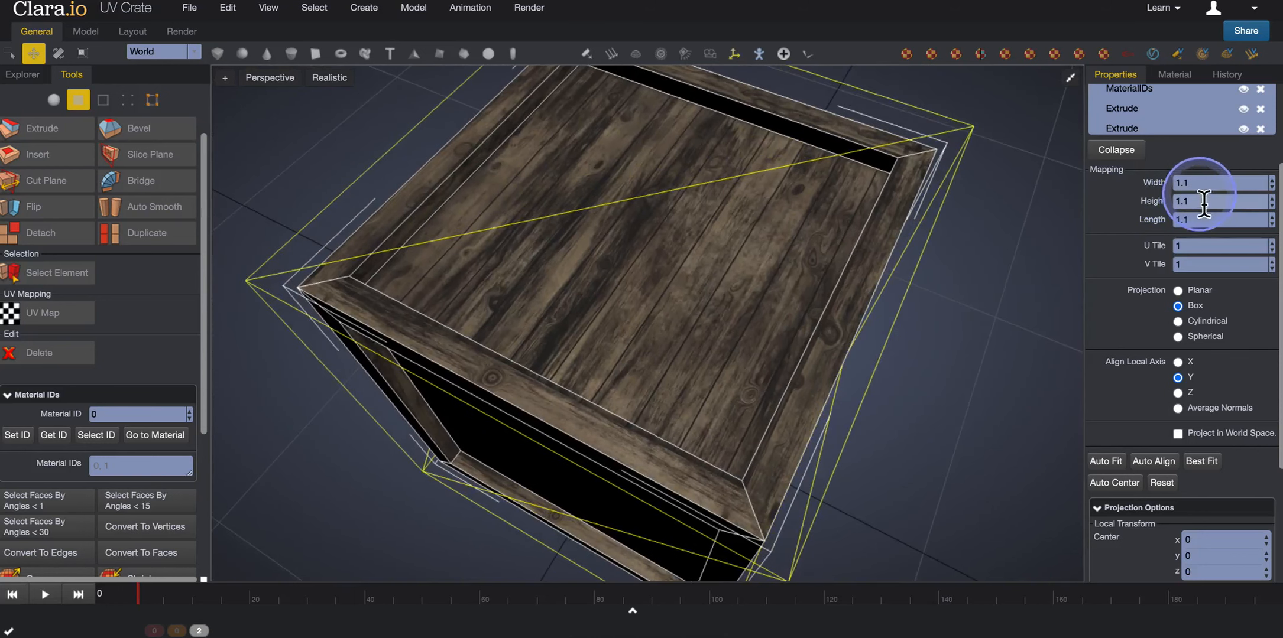
drag(1022, 286, 971, 284)
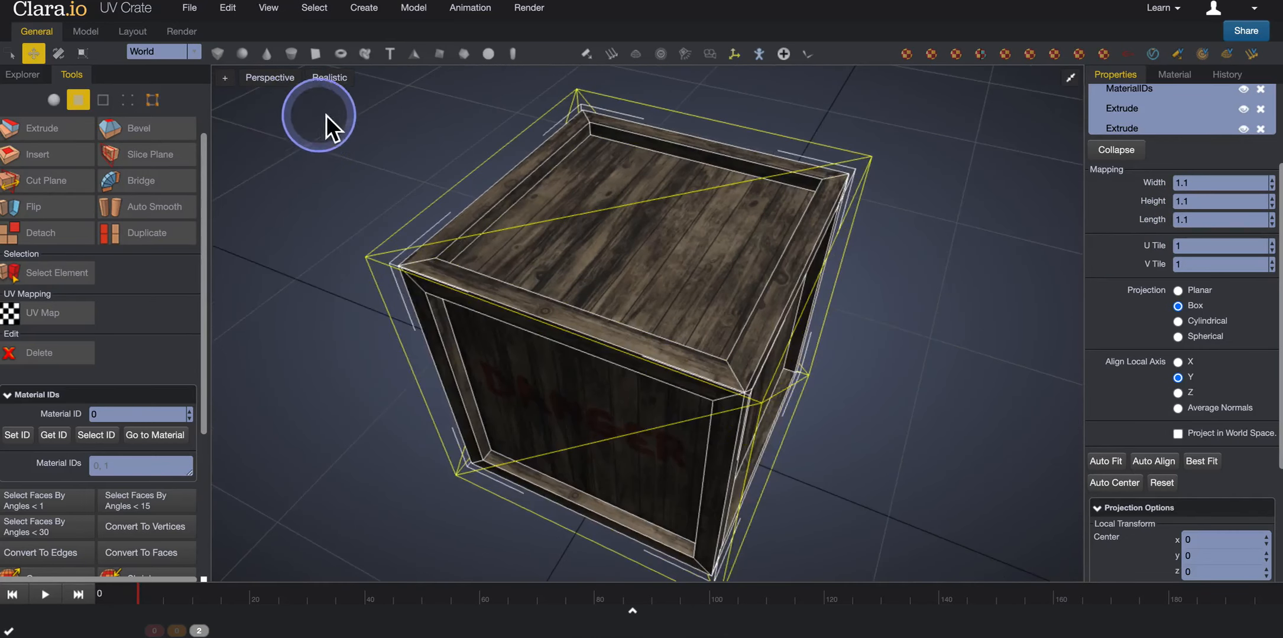
Step: Turn off the viewport's edge display, return to object selection and deselect the crate
click(330, 78)
click(343, 156)
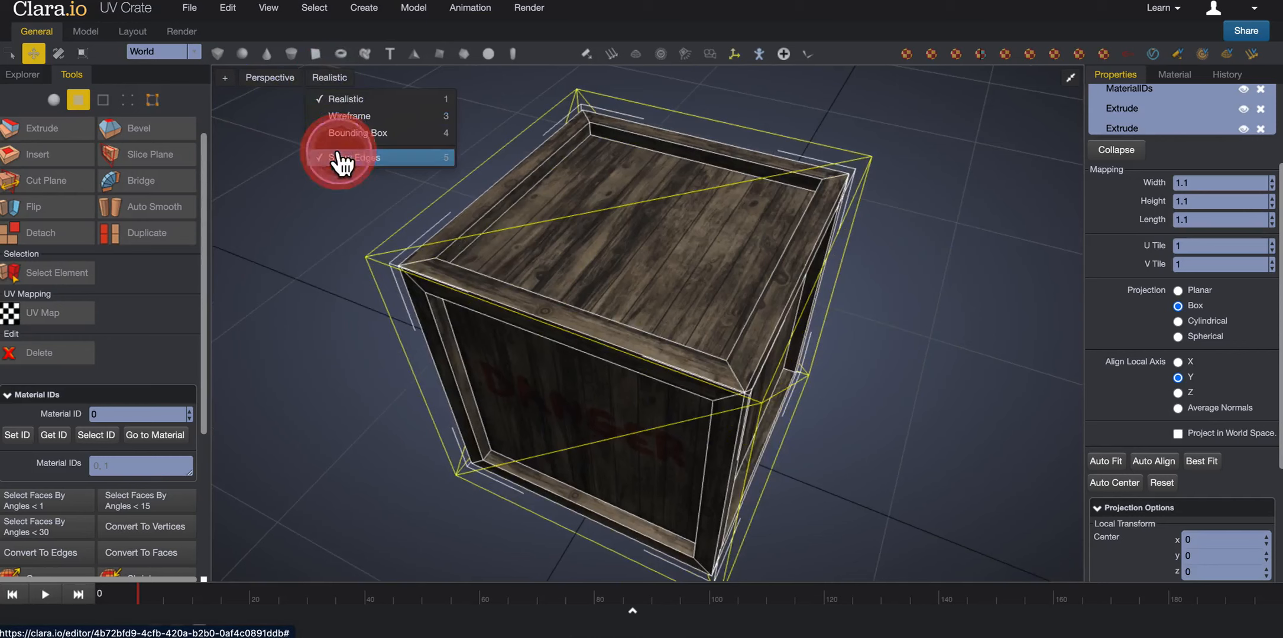
click(54, 98)
click(23, 73)
click(309, 171)
drag(317, 231, 548, 217)
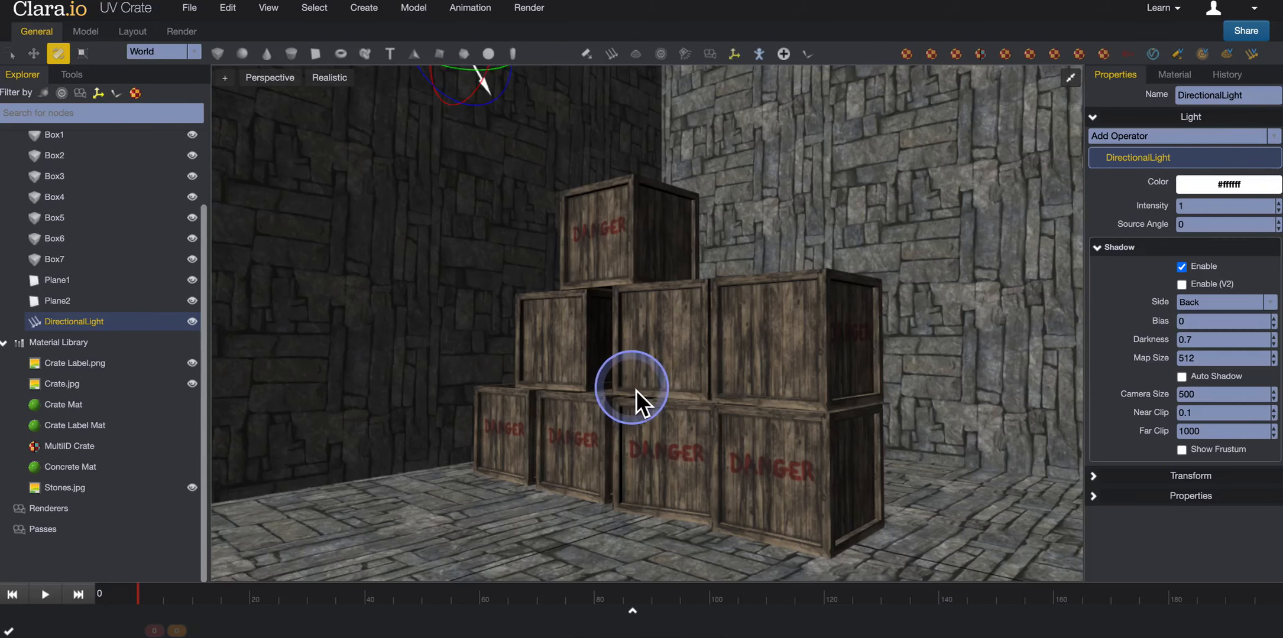
Step: Examine the finished scene of stacked crates and stone walls from near and far
drag(724, 378, 731, 382)
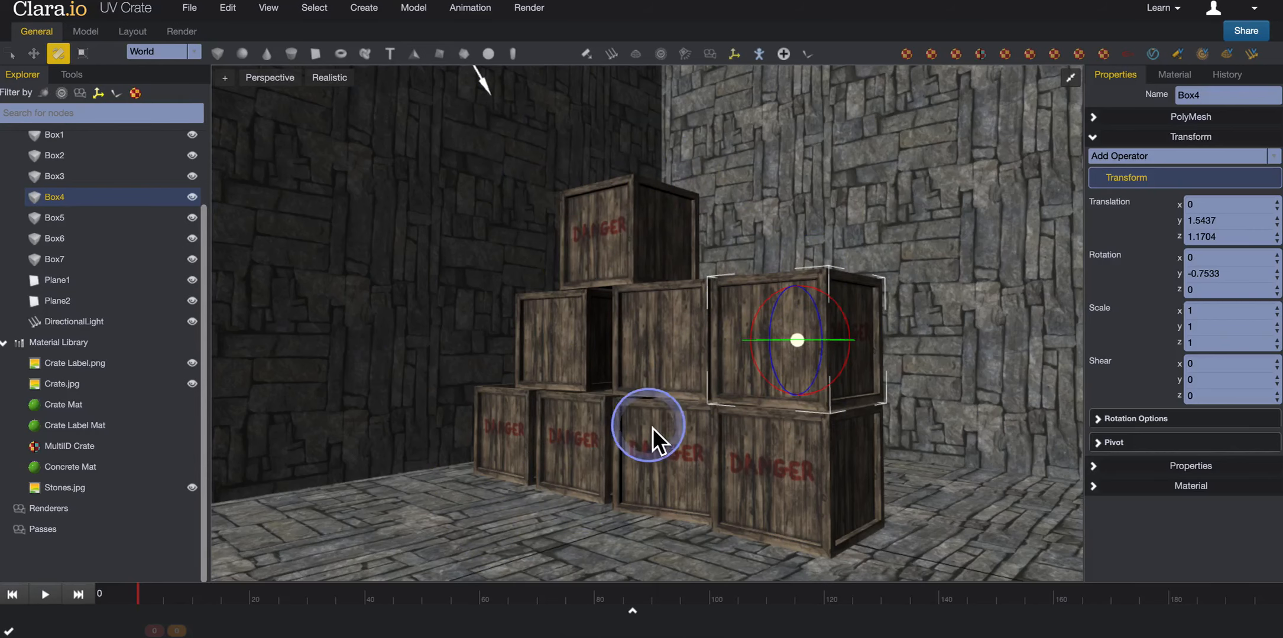
middle_drag(617, 377, 681, 386)
scroll(637, 416, down, 8)
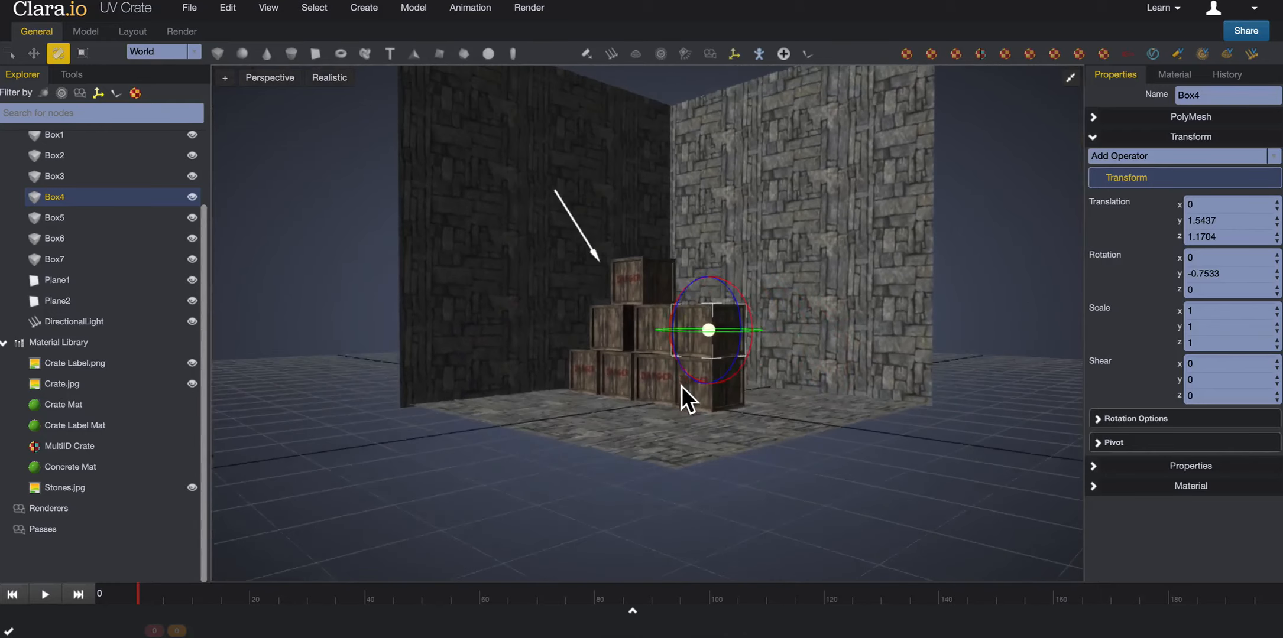
scroll(683, 395, up, 10)
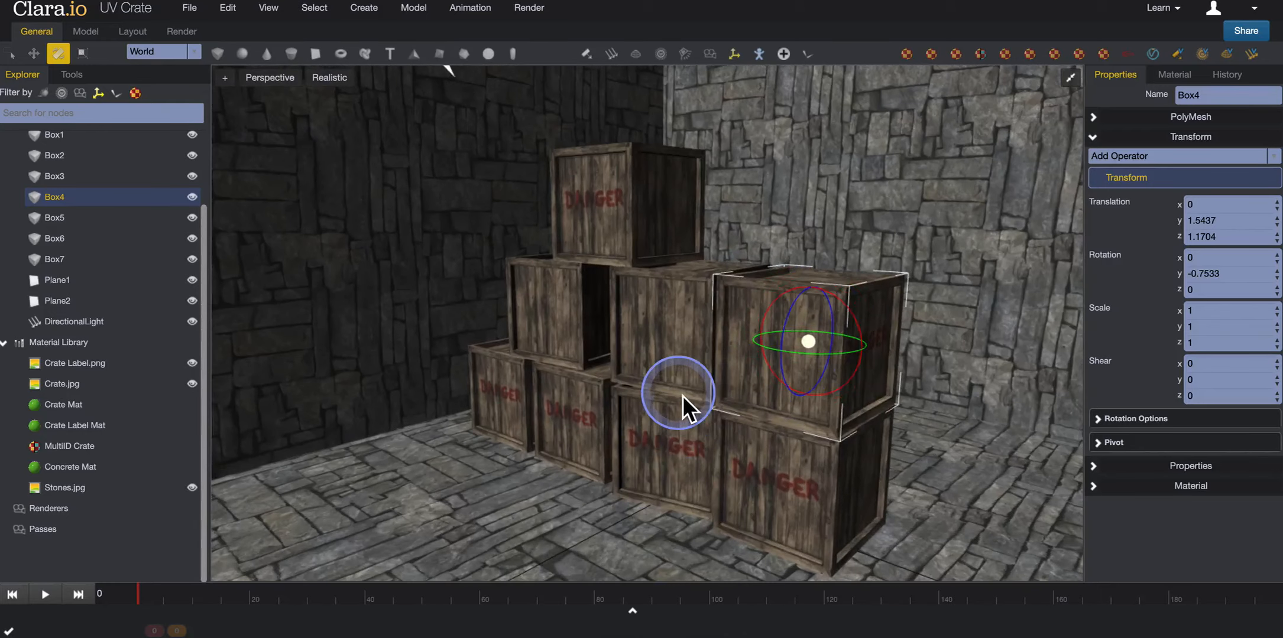
mouse_move(679, 376)
middle_down()
mouse_move(689, 432)
mouse_move(709, 412)
mouse_move(683, 413)
mouse_move(706, 416)
mouse_move(688, 389)
middle_up()
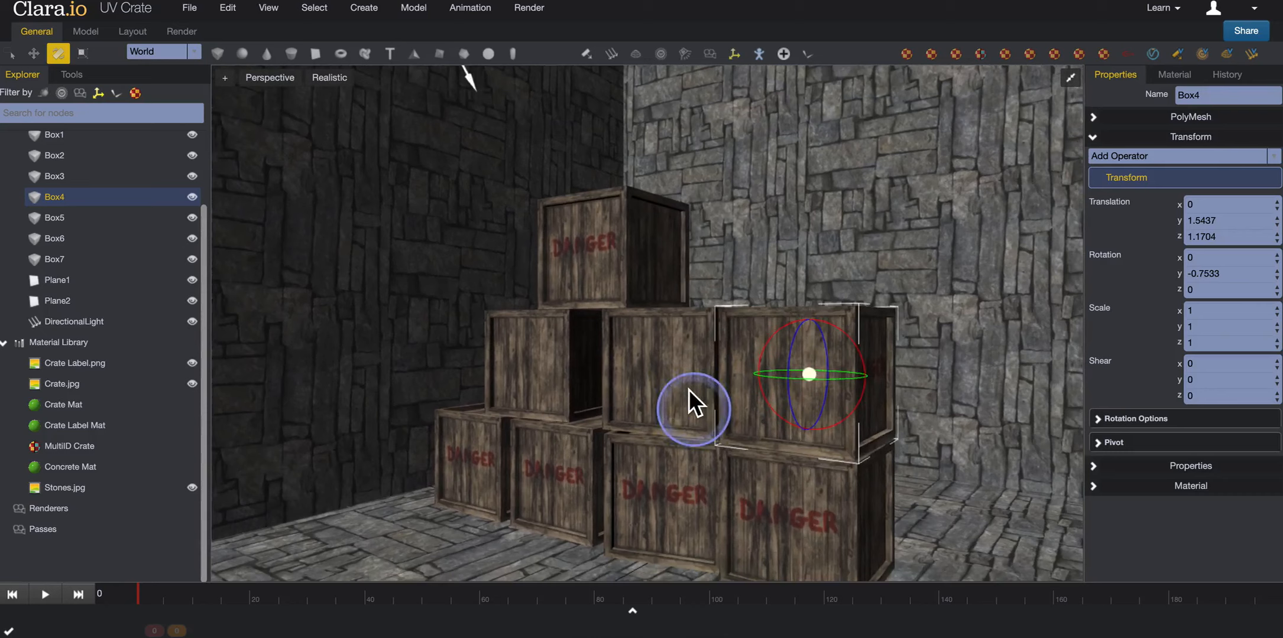